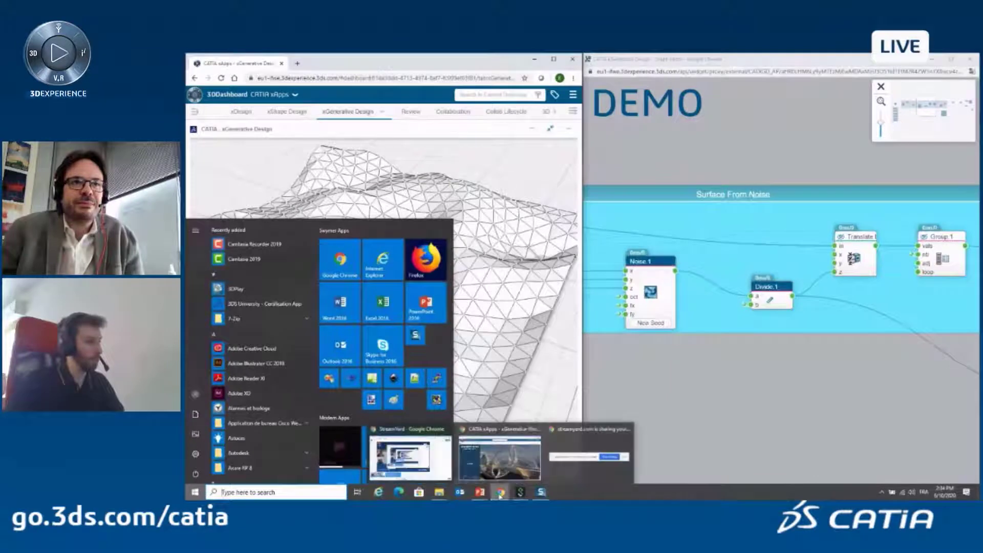
Switch to the CATIA xApps dashboard and browse the xGenerative Design Workshop content in 3DSpace
click(500, 453)
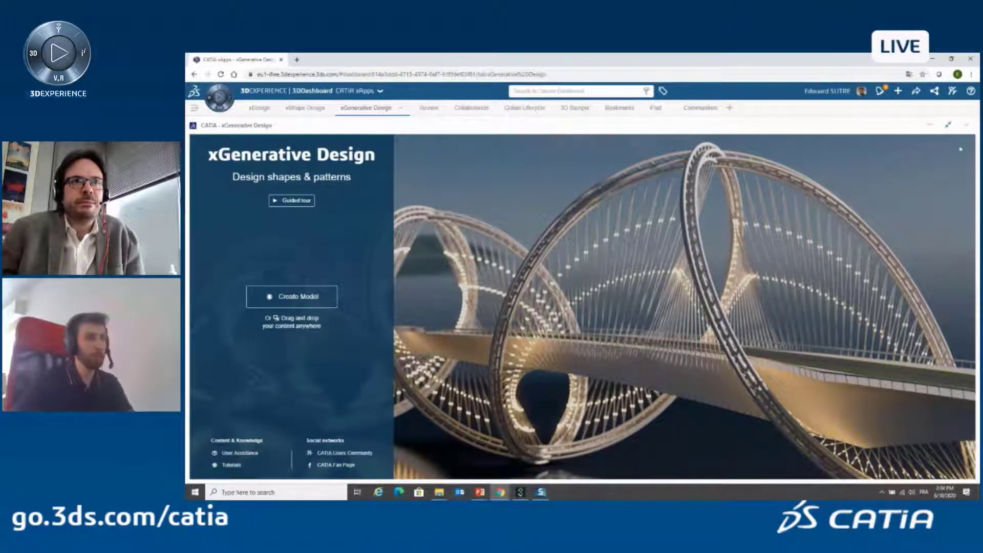
click(949, 125)
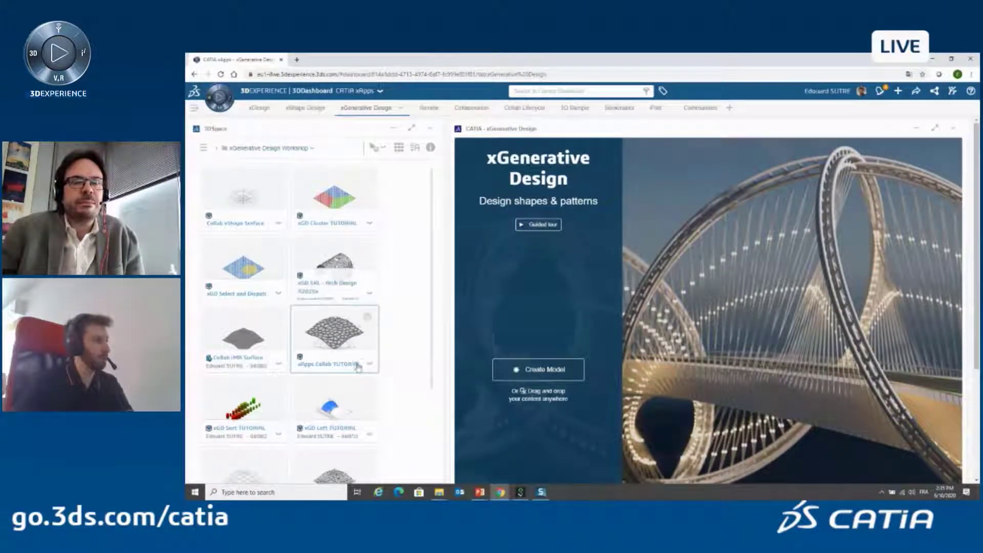
scroll(357, 366, down, 4)
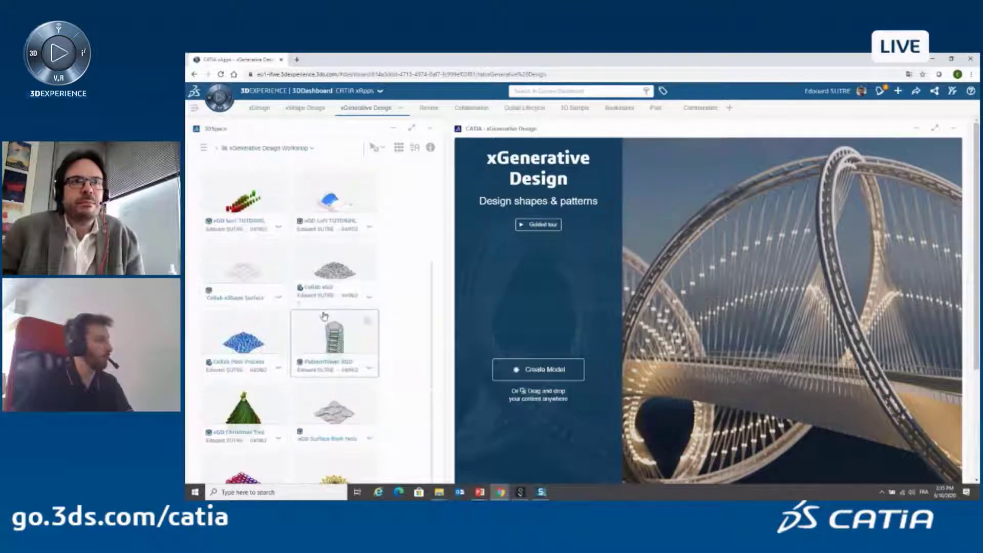
scroll(324, 316, up, 3)
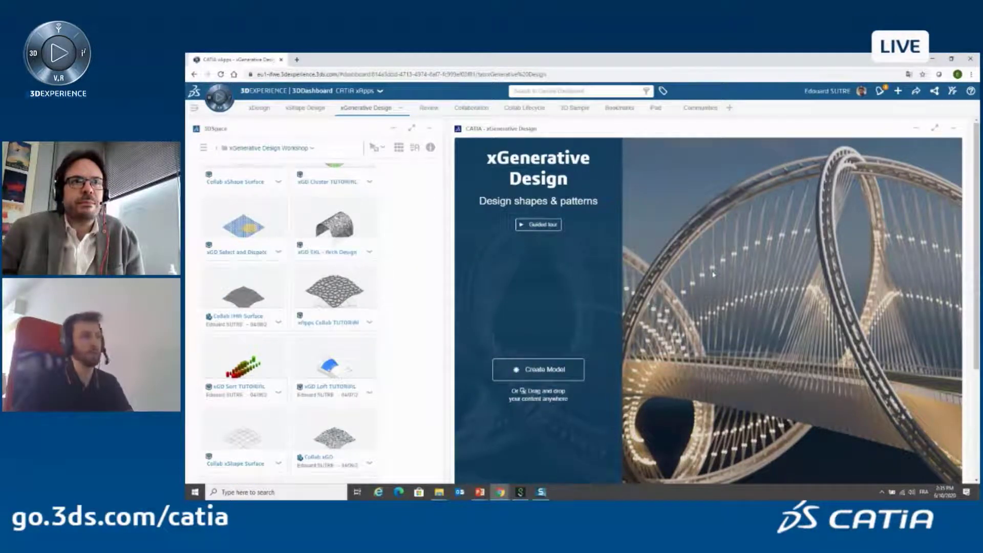
click(935, 128)
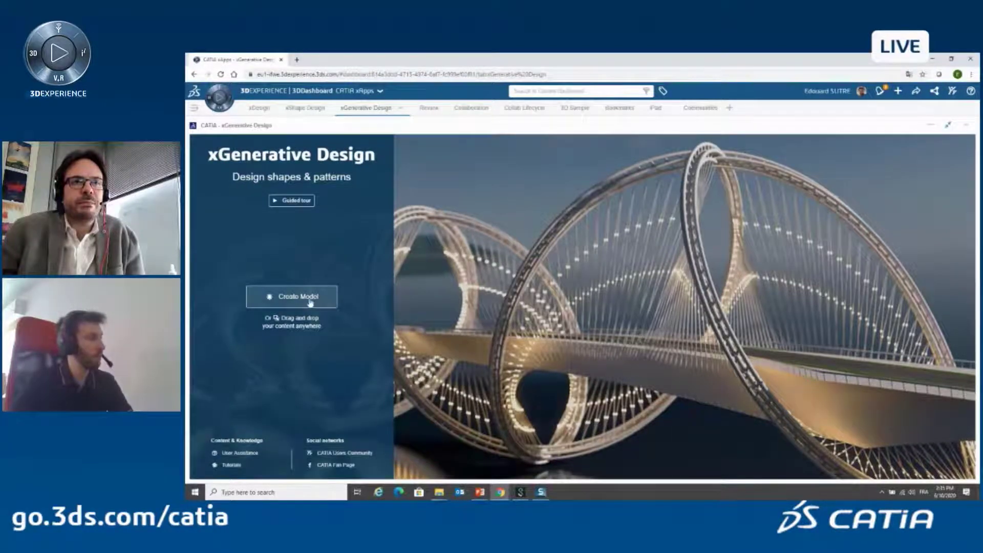
Create a new model named My 3D Design, stored in the xGenerative Design Workshop location
click(292, 297)
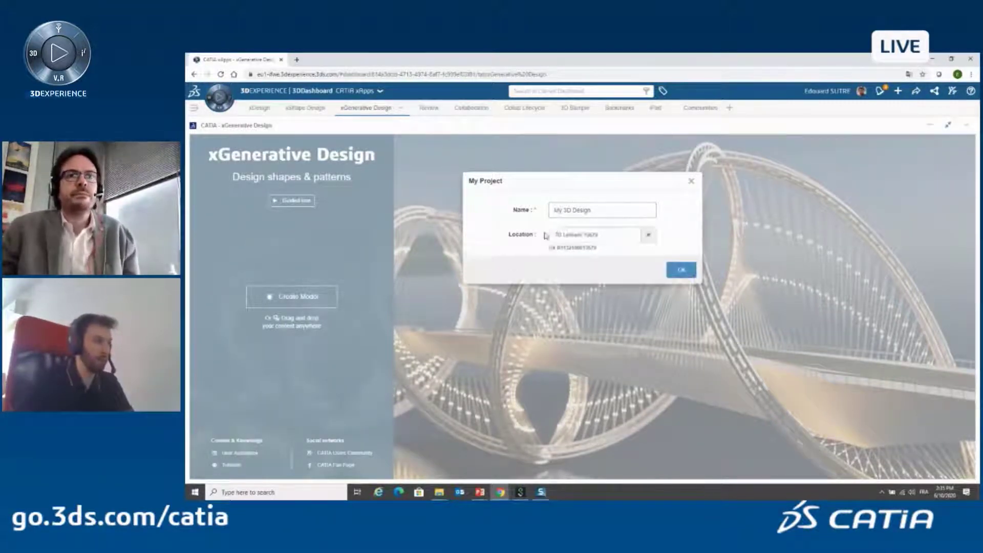
click(623, 235)
click(599, 322)
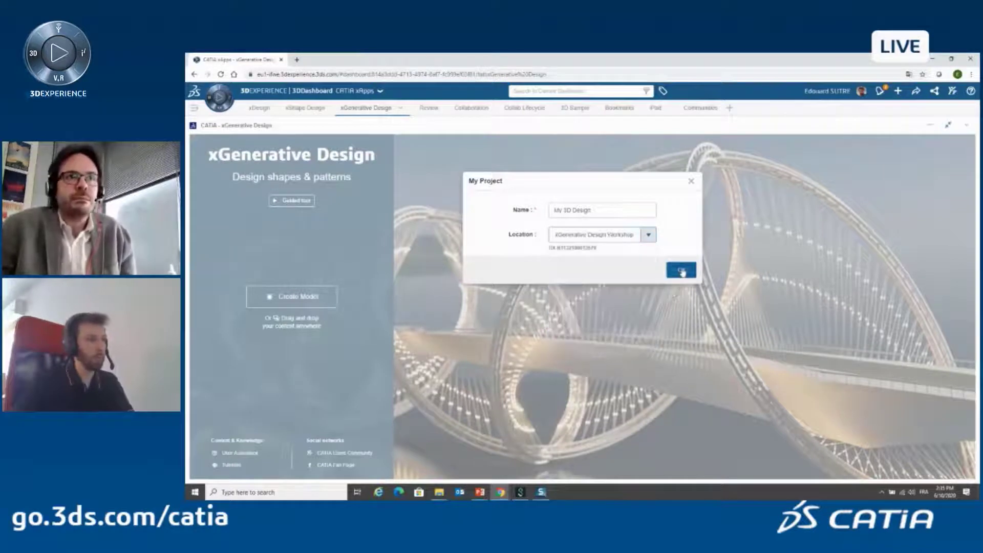
click(681, 270)
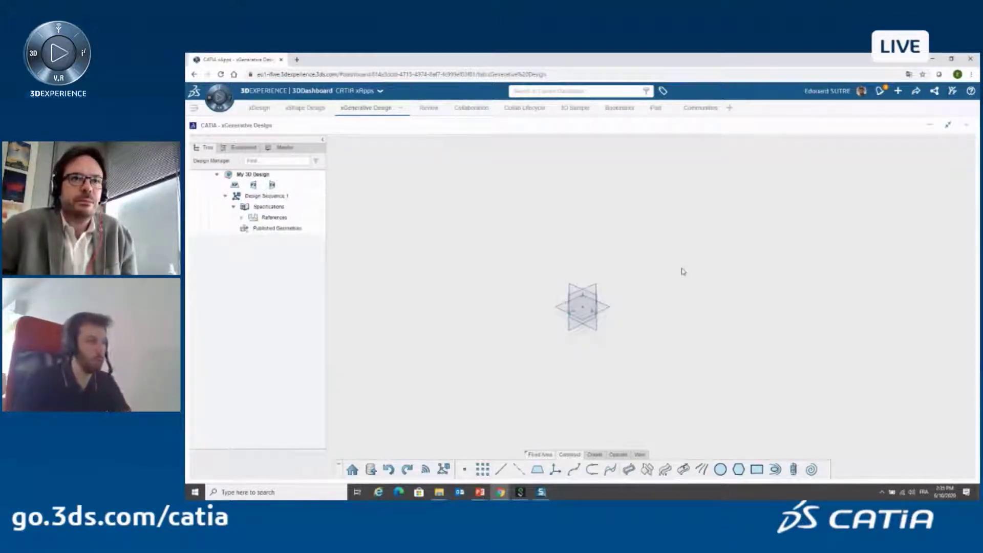
Start a rectangular grid of points on the xy reference plane
middle_drag(652, 344, 632, 318)
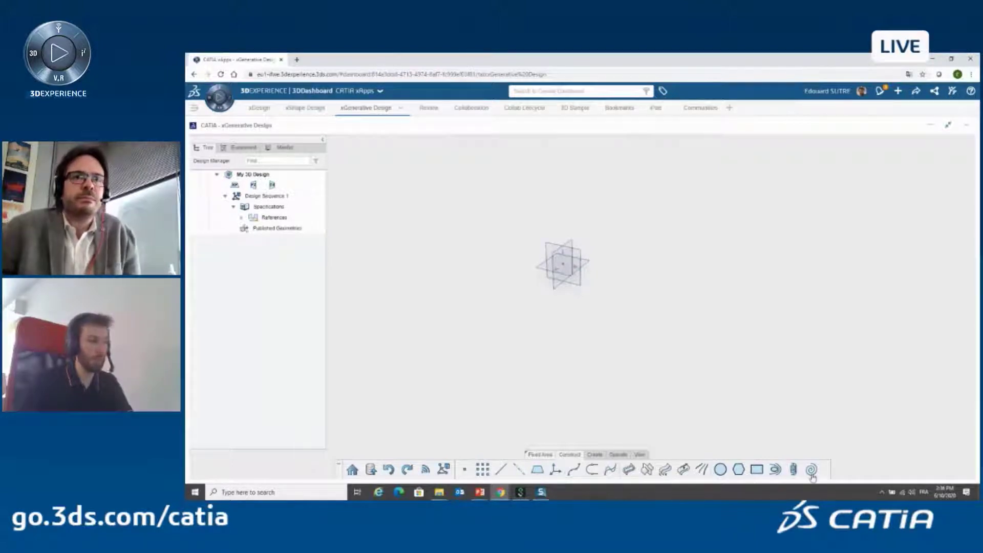
click(482, 470)
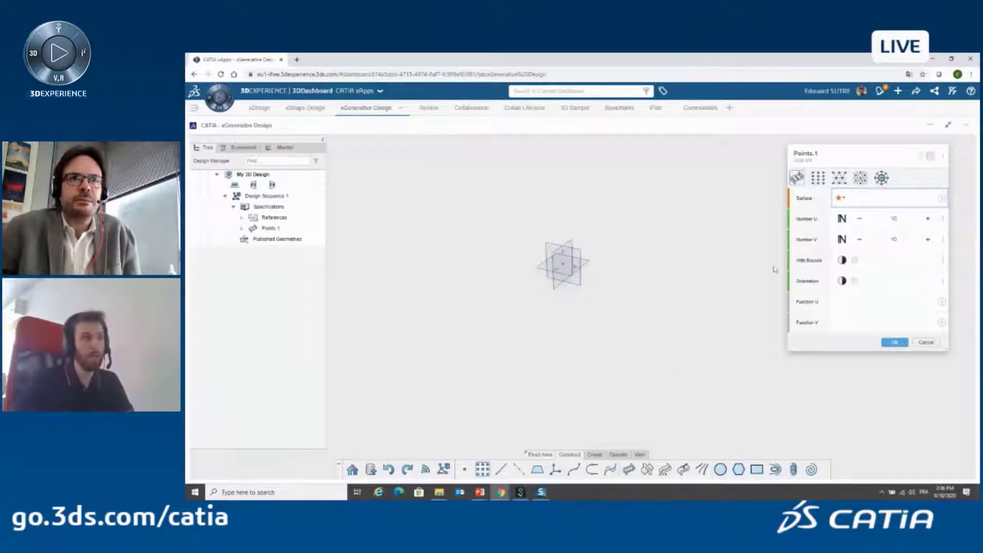
drag(861, 160, 848, 166)
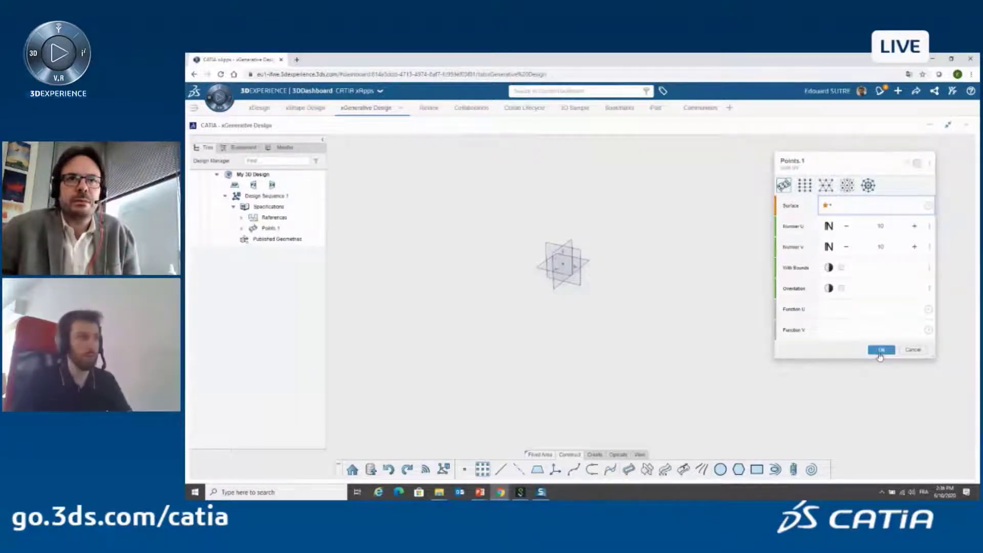
drag(866, 166, 877, 171)
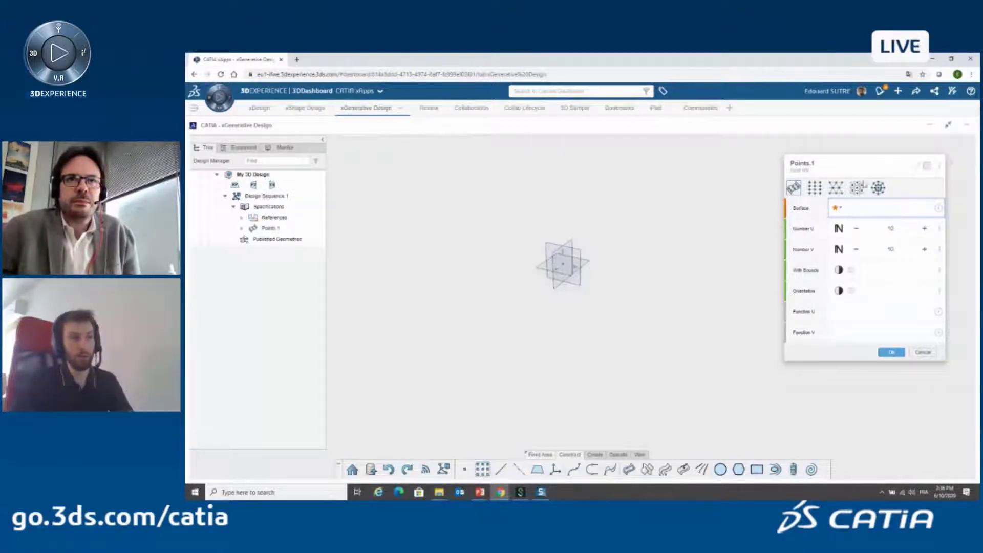
click(815, 189)
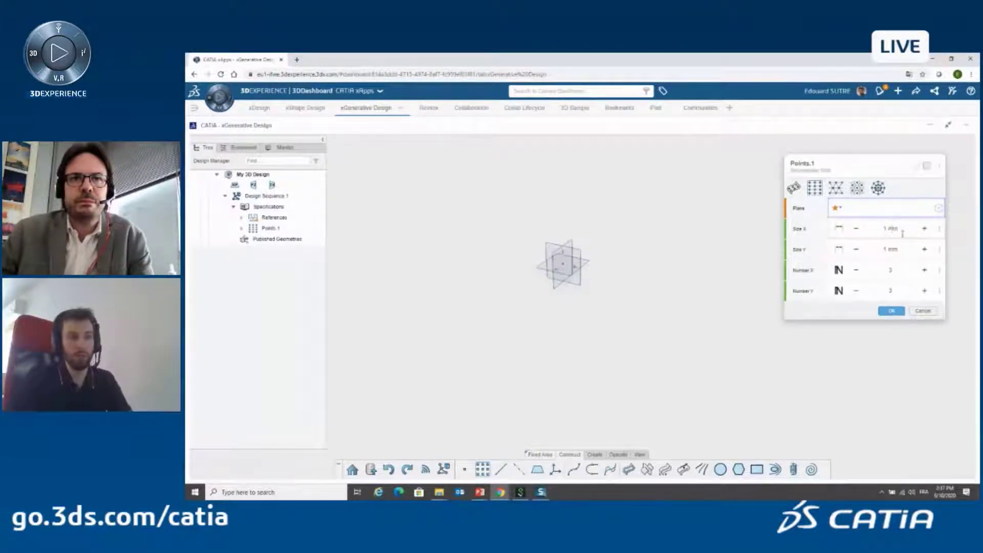
click(588, 274)
middle_drag(602, 279, 579, 290)
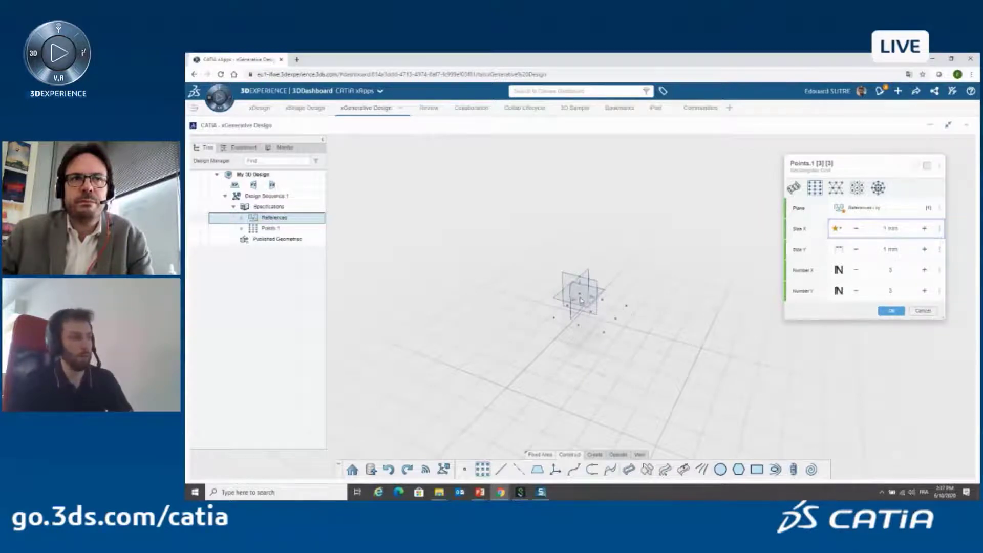
Set the point grid's X and Y sizes to 10 mm with 10 points in each direction, and create it
click(892, 228)
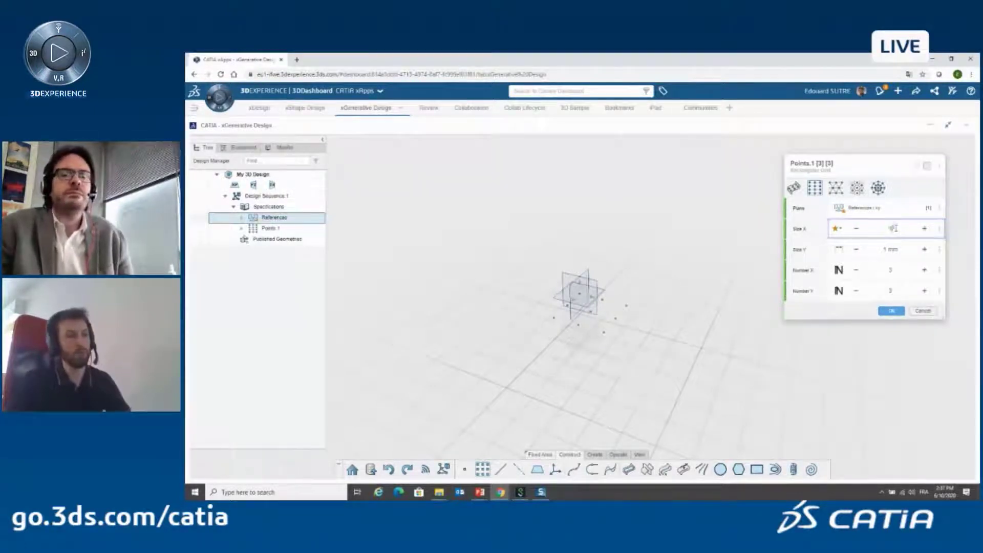
text(10)
key(Tab)
text(10)
key(Tab)
text(10)
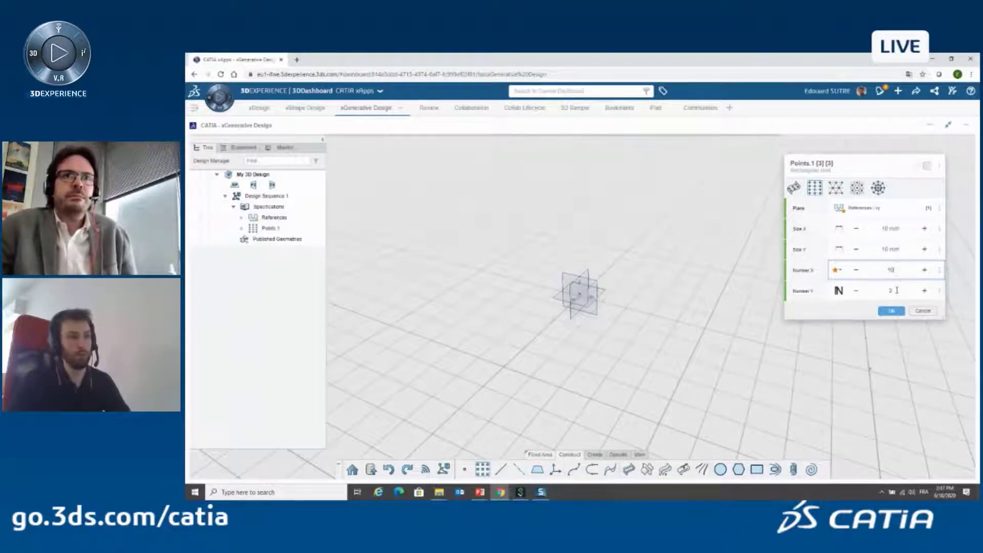
key(Tab)
text(10)
middle_drag(669, 388, 637, 362)
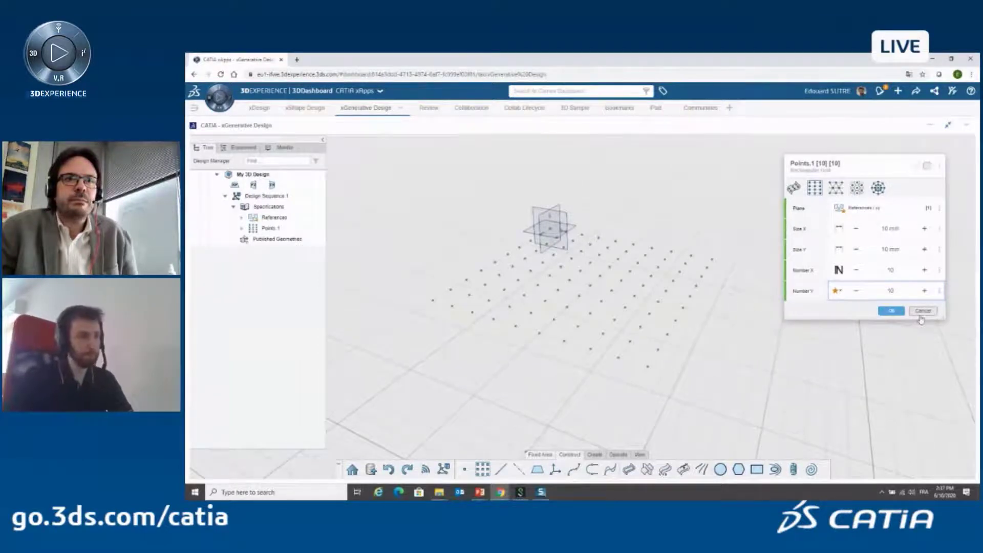
click(892, 311)
Create spheres with a 5 mm radius centred on all points of the grid, reviewing their item list before validating
click(702, 340)
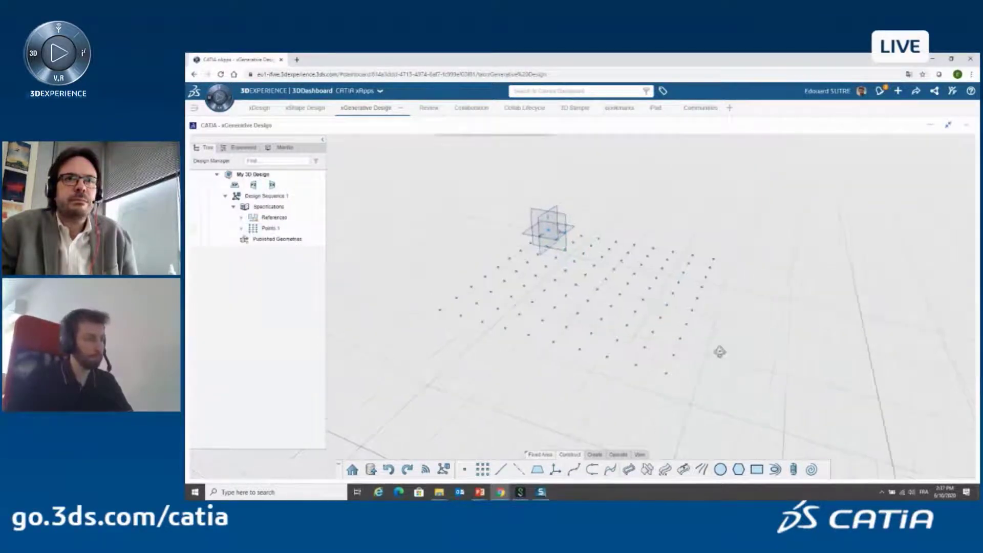
middle_drag(717, 351, 698, 308)
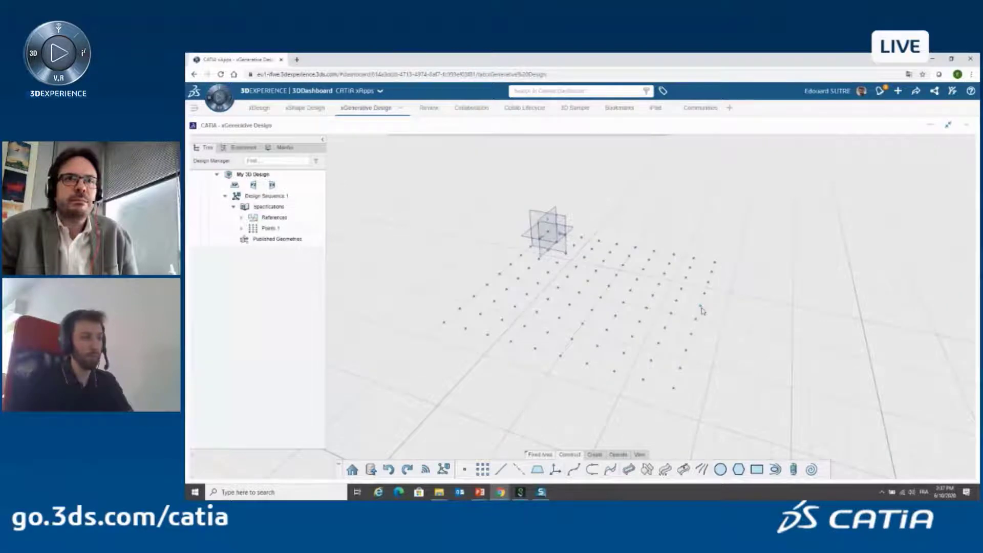
click(700, 307)
click(766, 281)
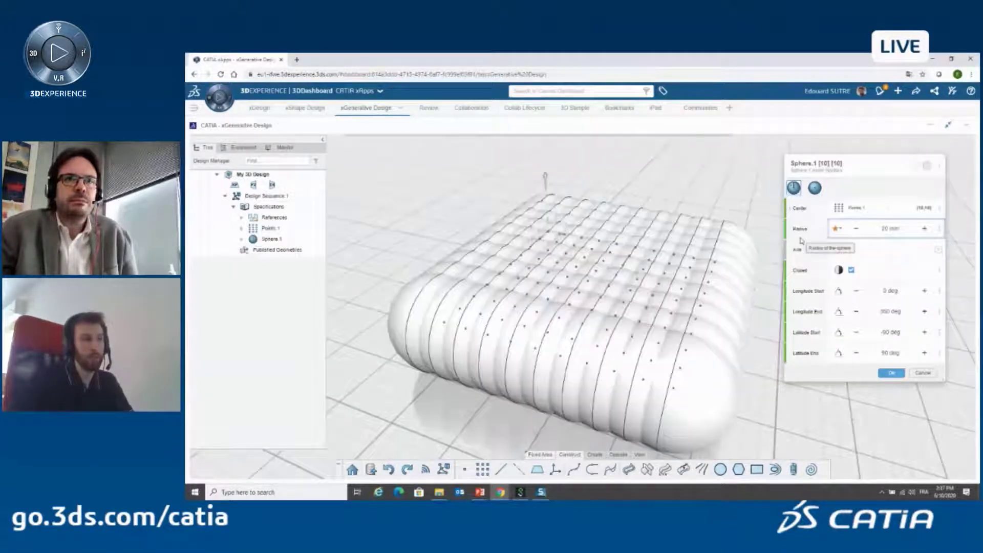
click(900, 230)
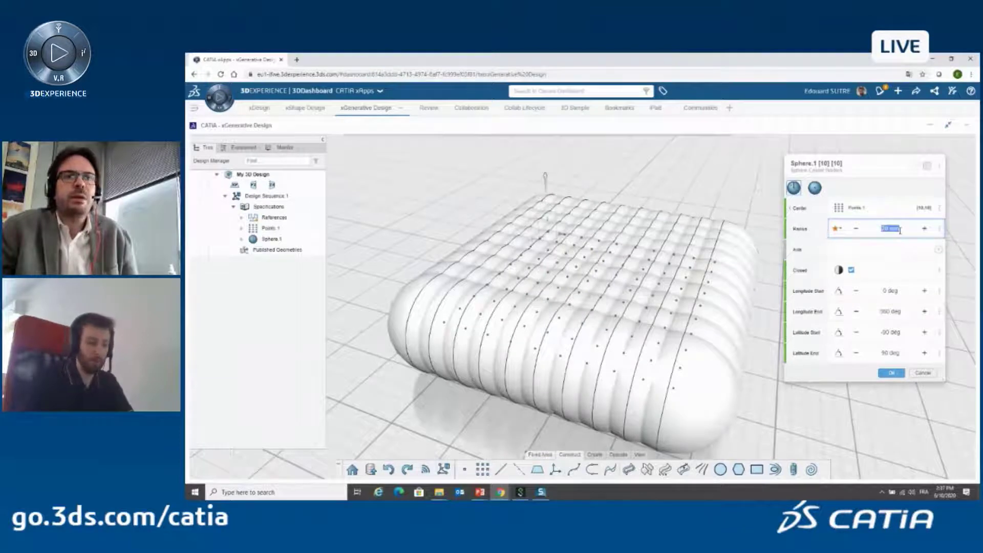
text(5)
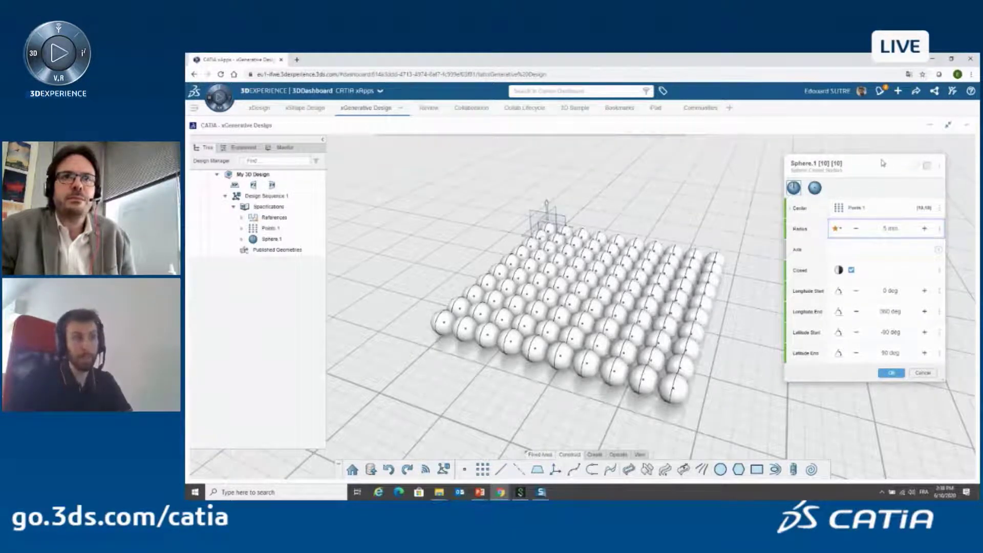
drag(883, 163, 887, 158)
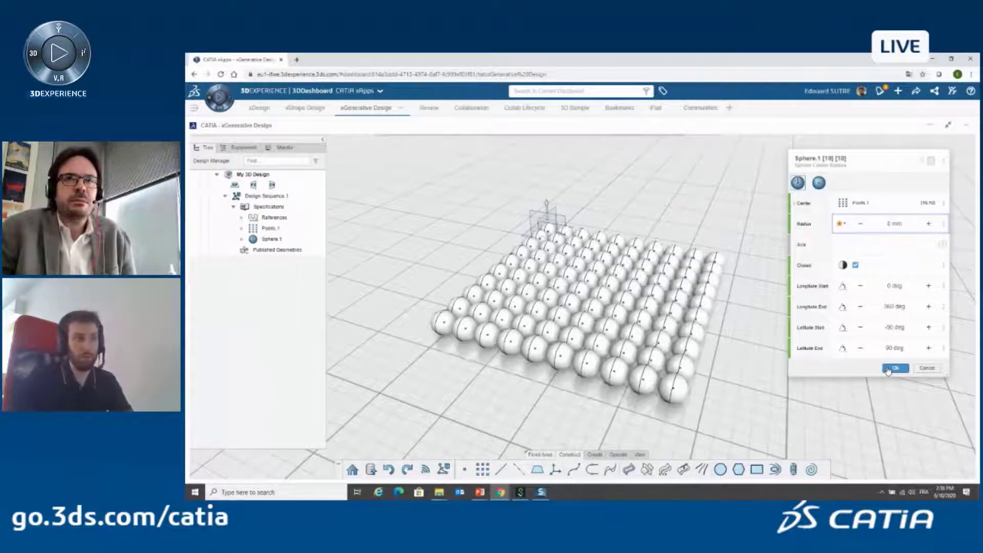
click(840, 160)
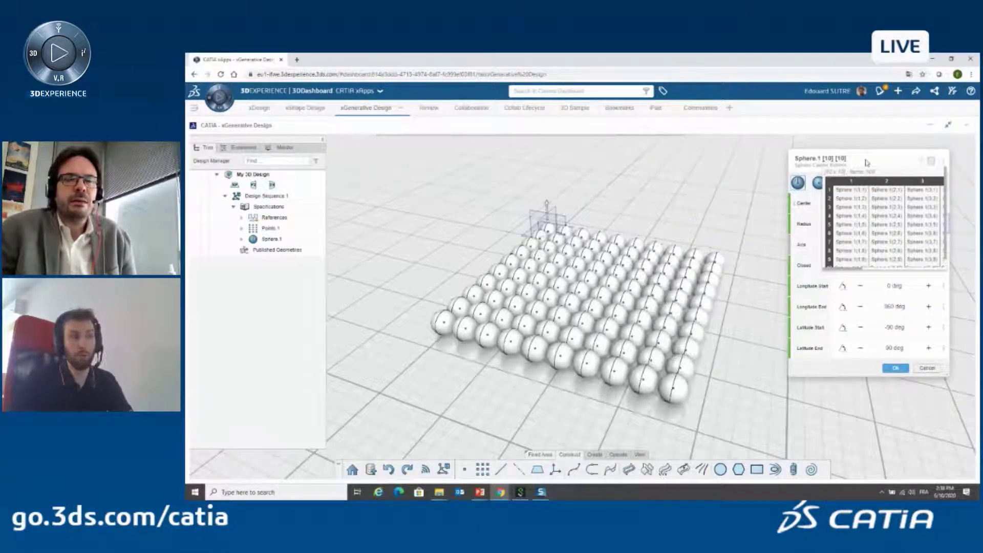
click(836, 160)
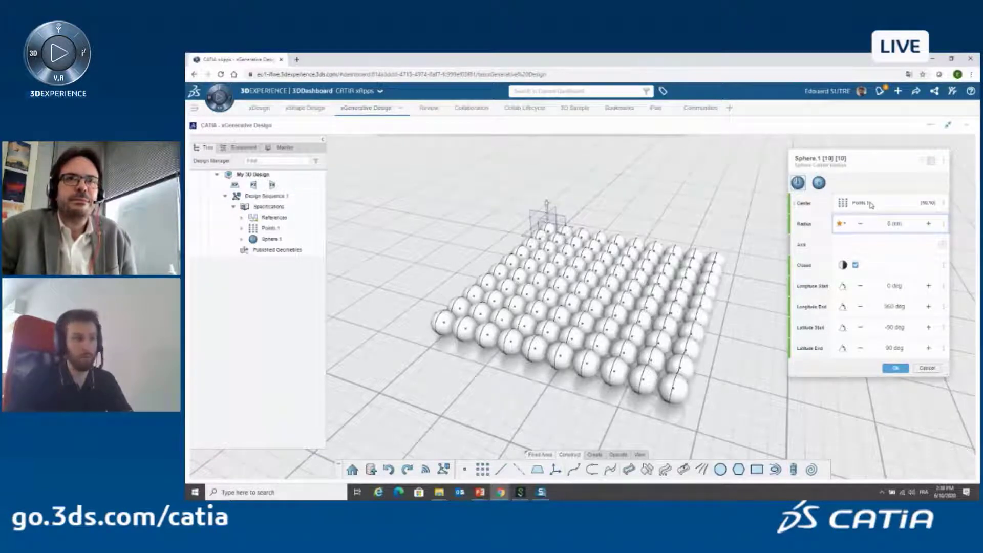
click(896, 367)
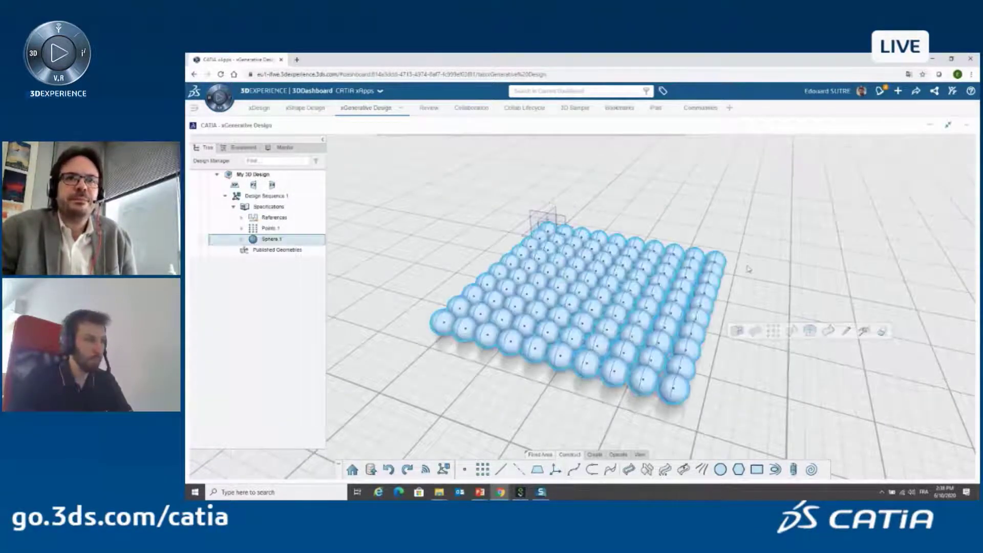
Delete the spheres from the design, keeping the grid of points
click(749, 269)
click(715, 282)
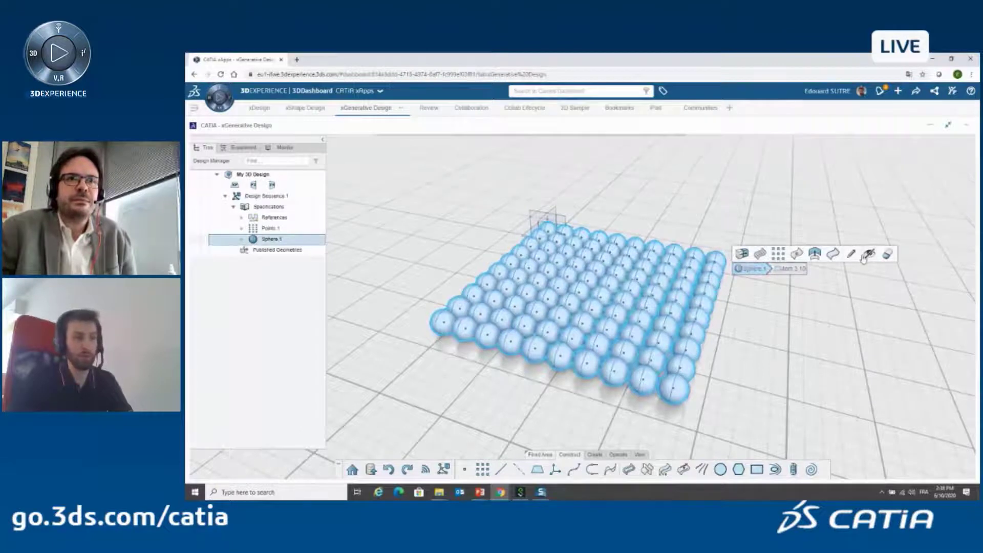
click(803, 335)
click(714, 282)
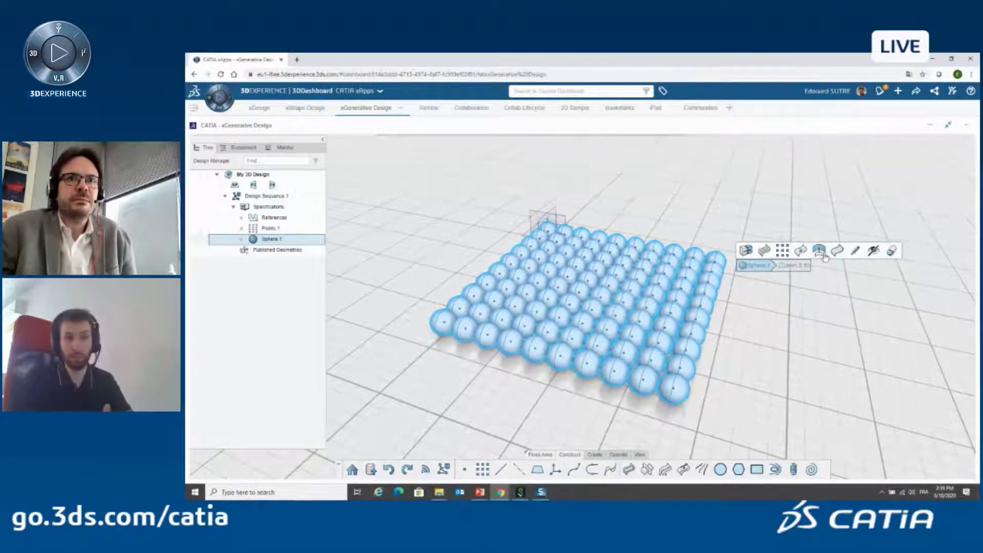
click(893, 251)
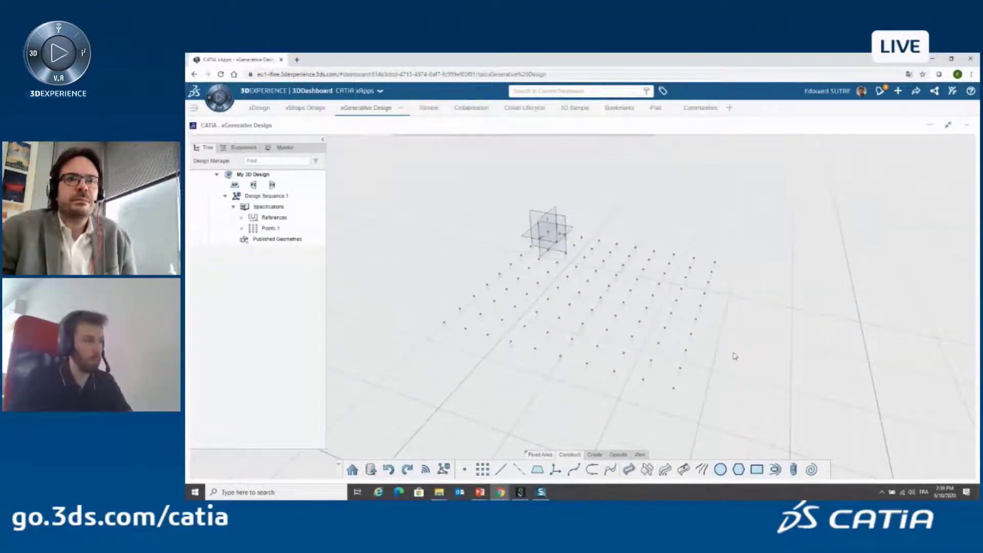
mouse_move(735, 356)
middle_down()
mouse_move(744, 351)
mouse_move(733, 353)
middle_up()
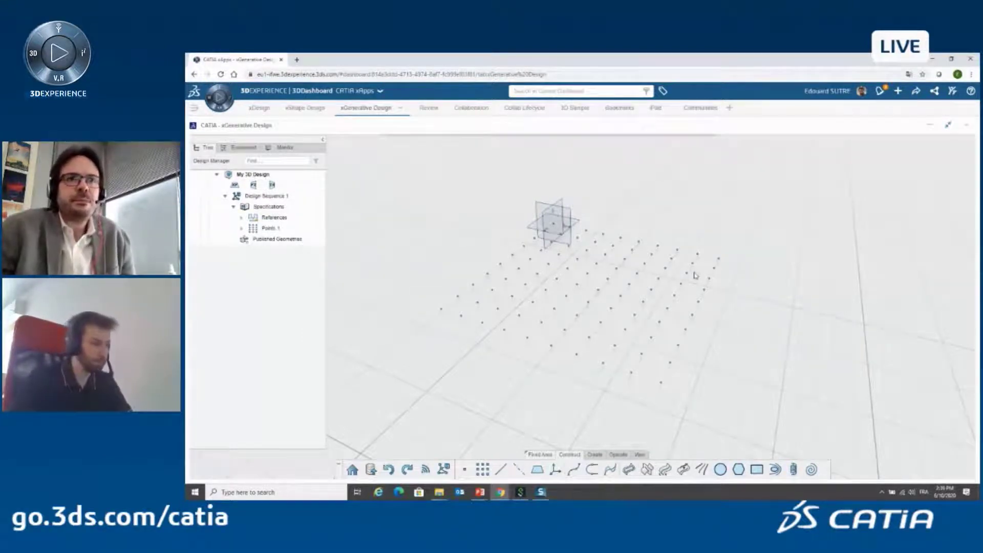
click(484, 470)
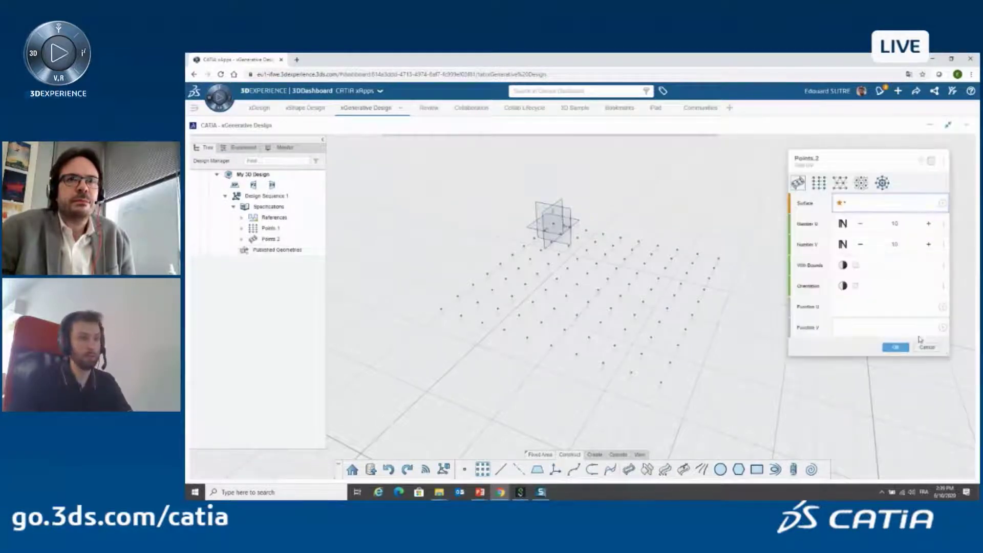
click(922, 343)
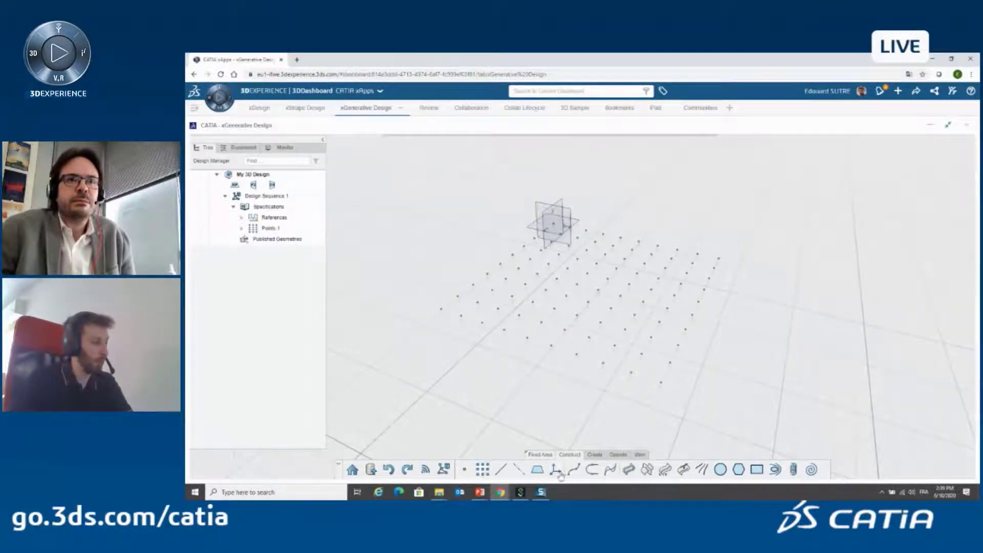
Open the Graph Editor side by side with the 3D view and hide the design tree
click(444, 470)
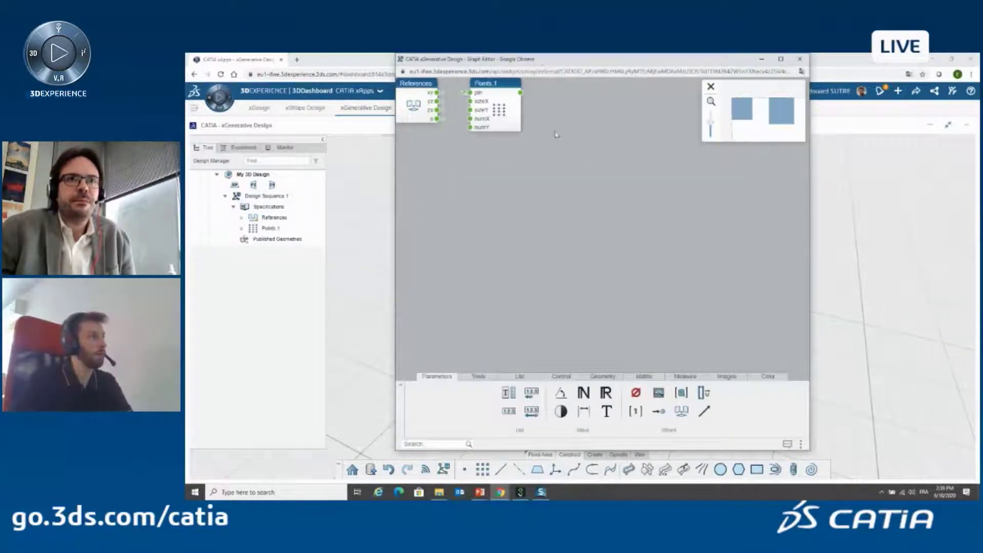
drag(581, 62, 979, 102)
click(285, 149)
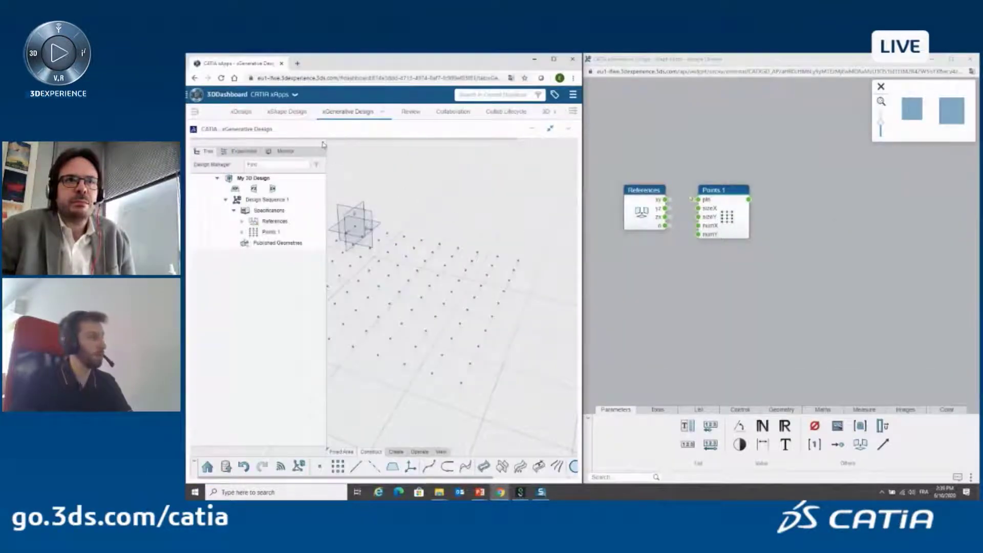
middle_drag(446, 264, 475, 266)
Move the point grid's node away from the References node in the graph so their connection is easy to read
drag(710, 222, 748, 270)
scroll(704, 205, up, 2)
middle_drag(704, 205, 717, 182)
drag(781, 247, 771, 209)
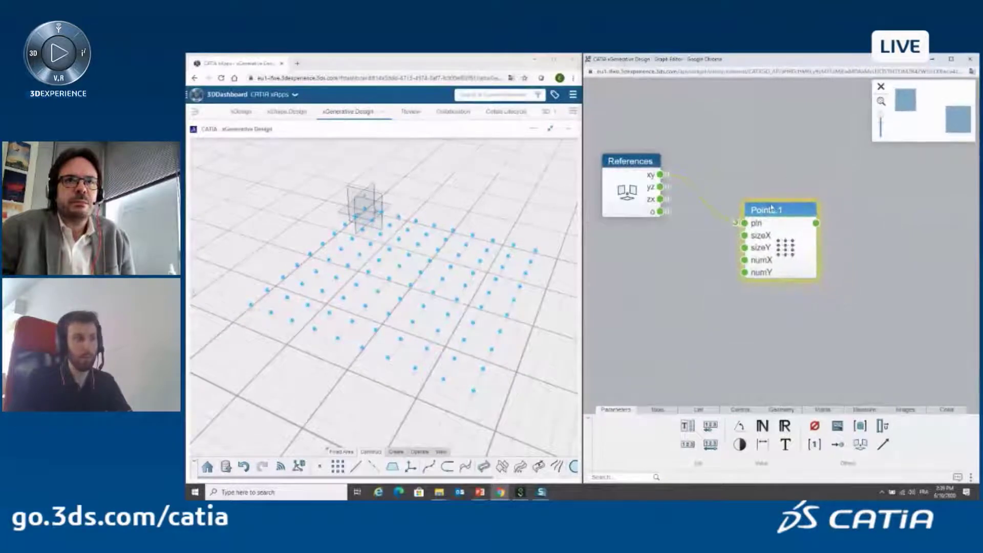
Reposition the point grid's node just beside and below the References node, leaving free space in the graph
click(698, 191)
scroll(844, 315, down, 2)
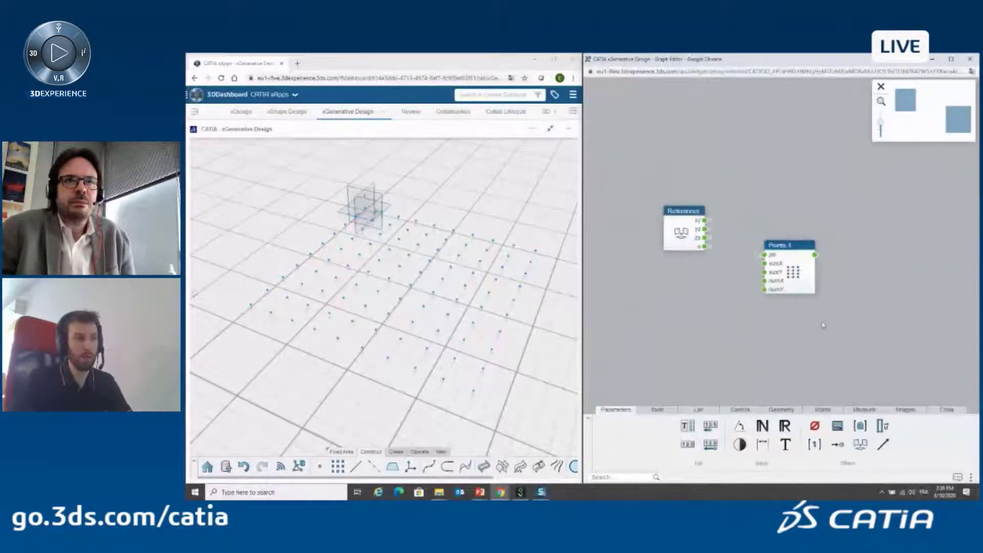
drag(787, 254, 831, 238)
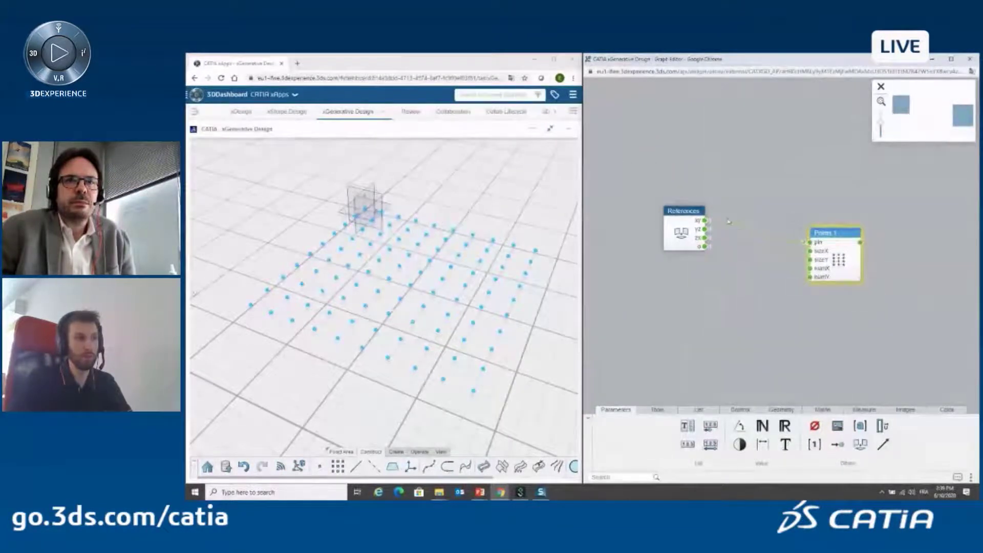
click(770, 287)
drag(832, 249, 806, 273)
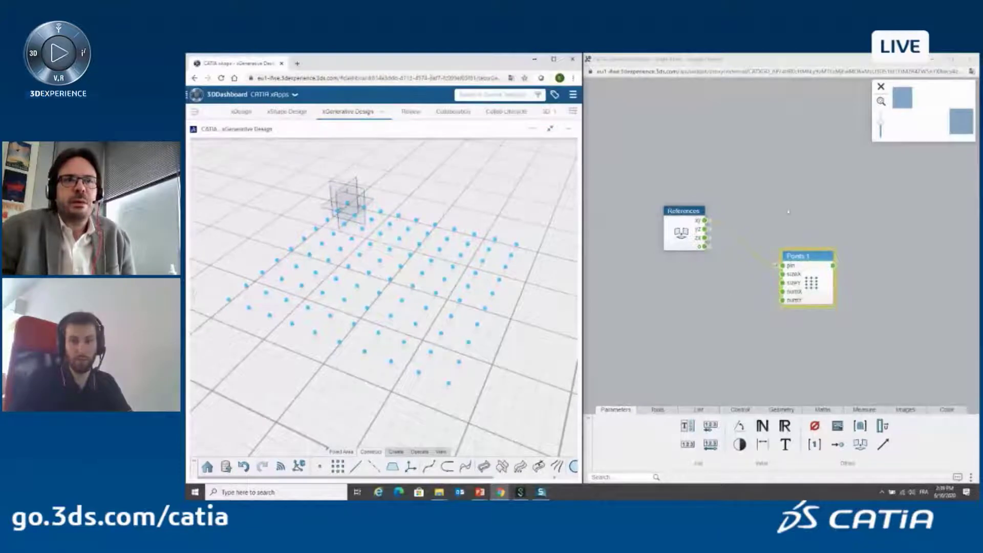
click(817, 228)
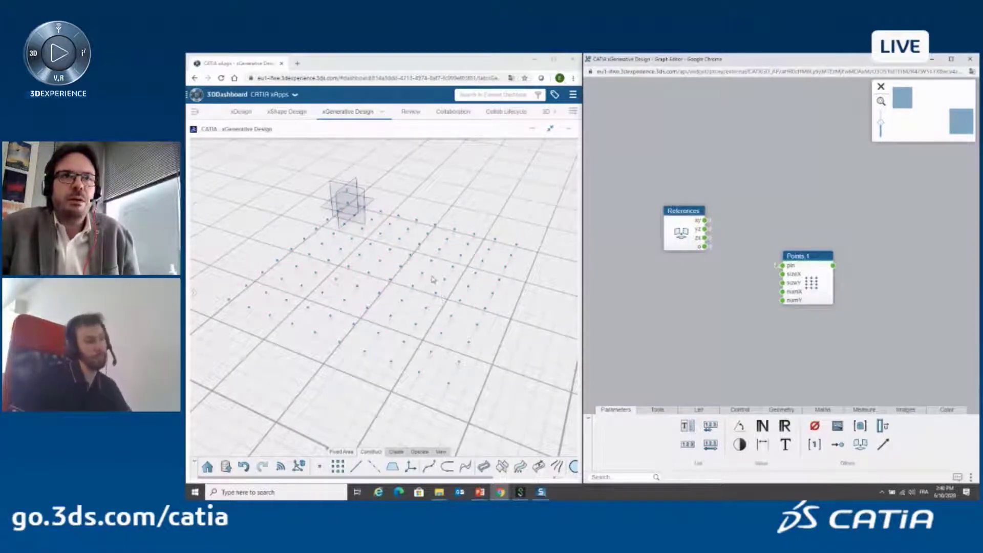
drag(788, 257, 769, 244)
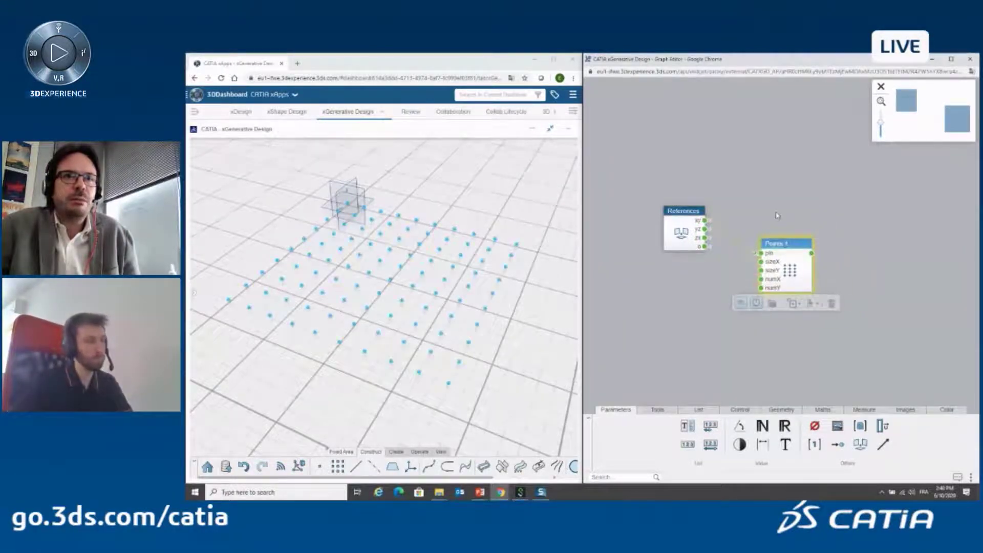
click(786, 216)
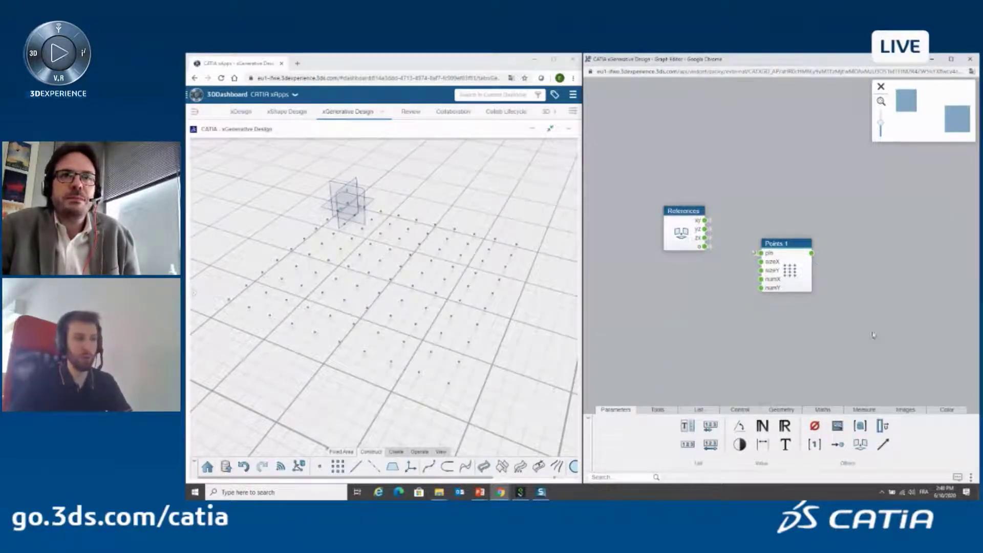
middle_drag(843, 294, 780, 257)
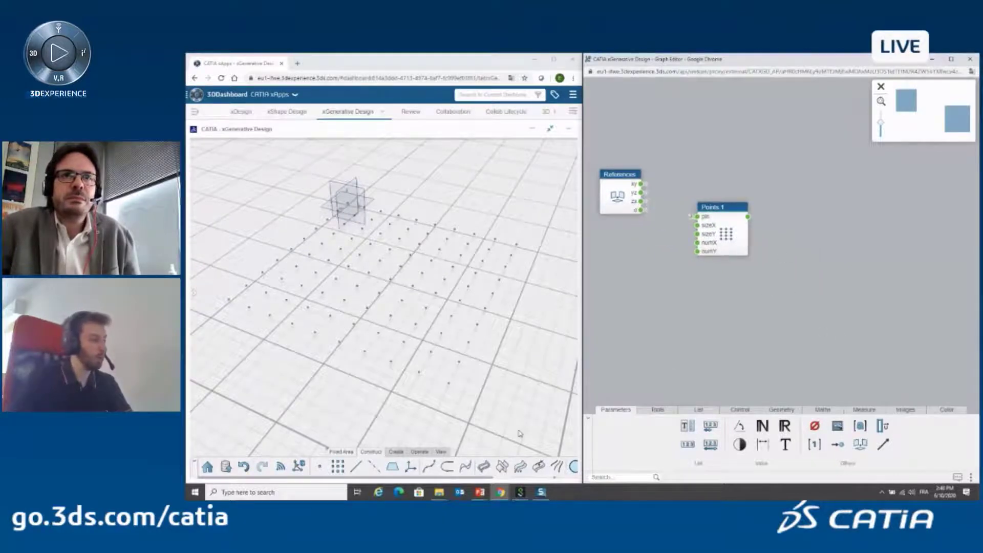
Translate the whole point grid by coordinates, offsetting the copy about 40.74 mm along Z
click(505, 442)
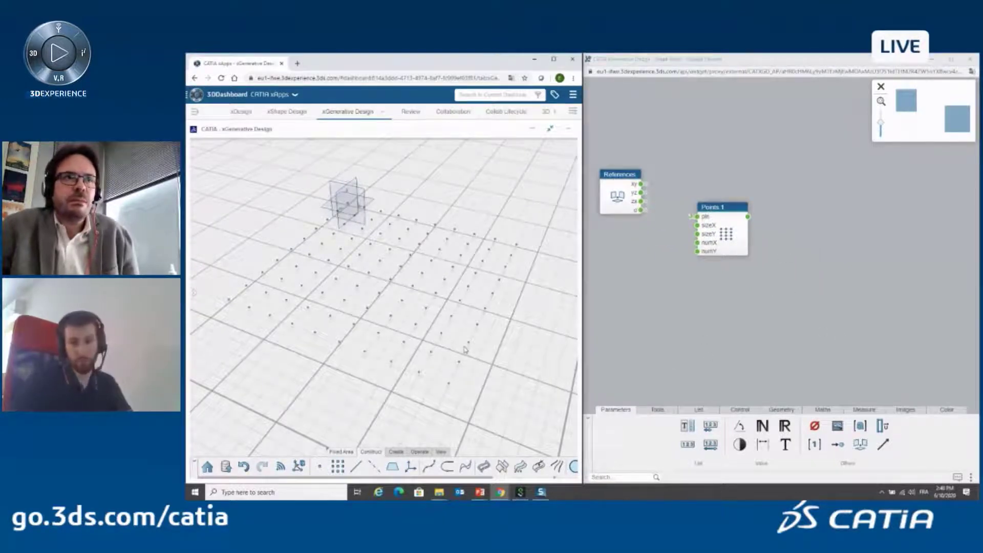
click(420, 453)
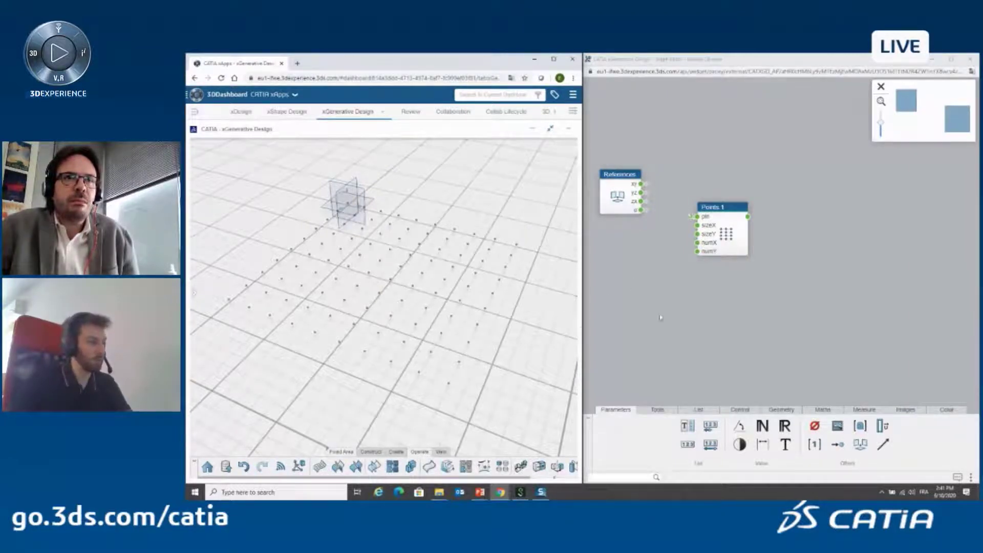
click(539, 467)
scroll(397, 343, down, 5)
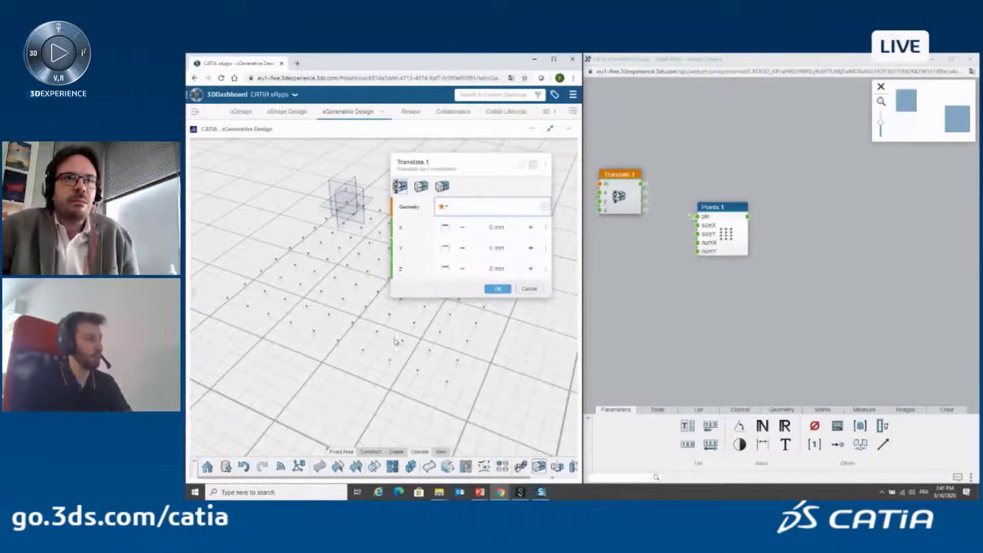
drag(482, 162, 487, 159)
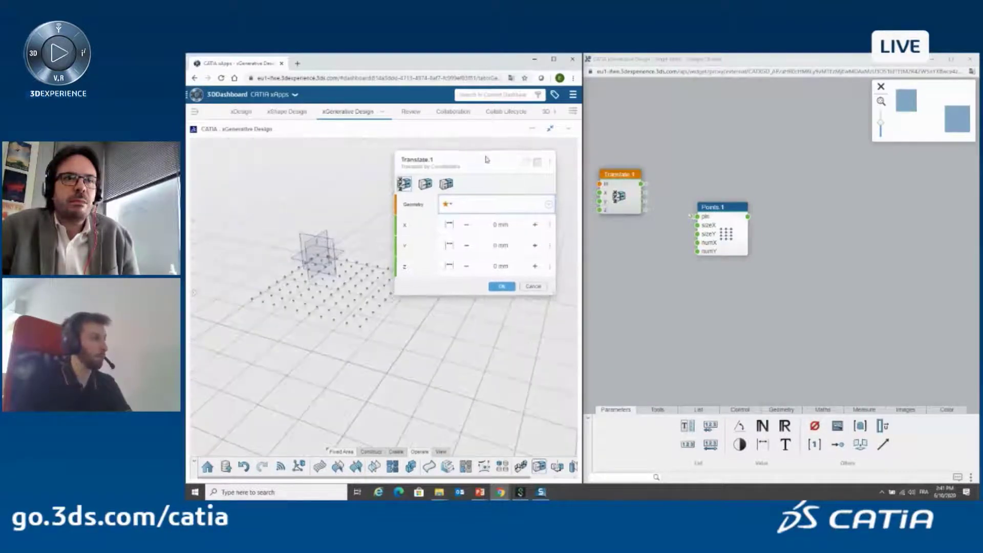
click(356, 305)
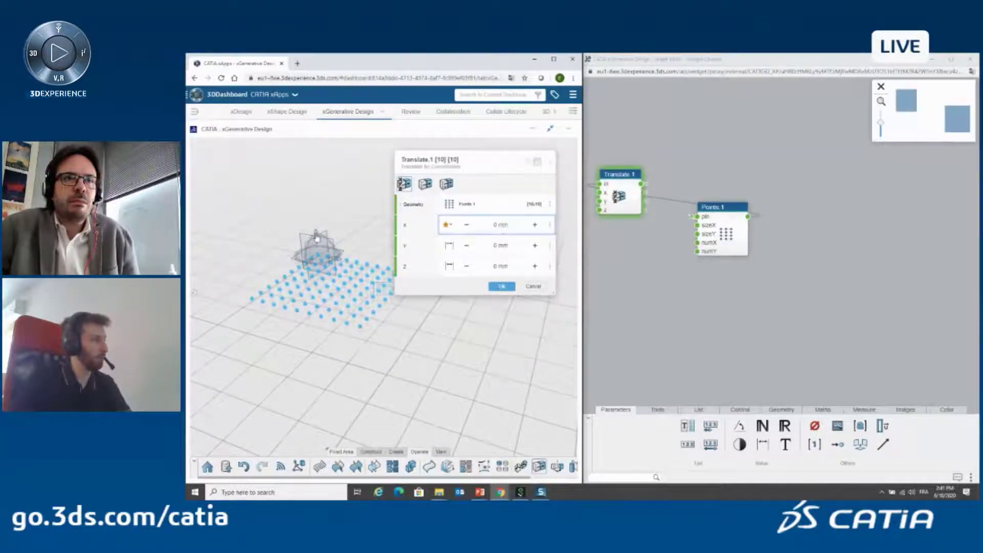
drag(316, 236, 310, 191)
middle_drag(375, 352, 356, 322)
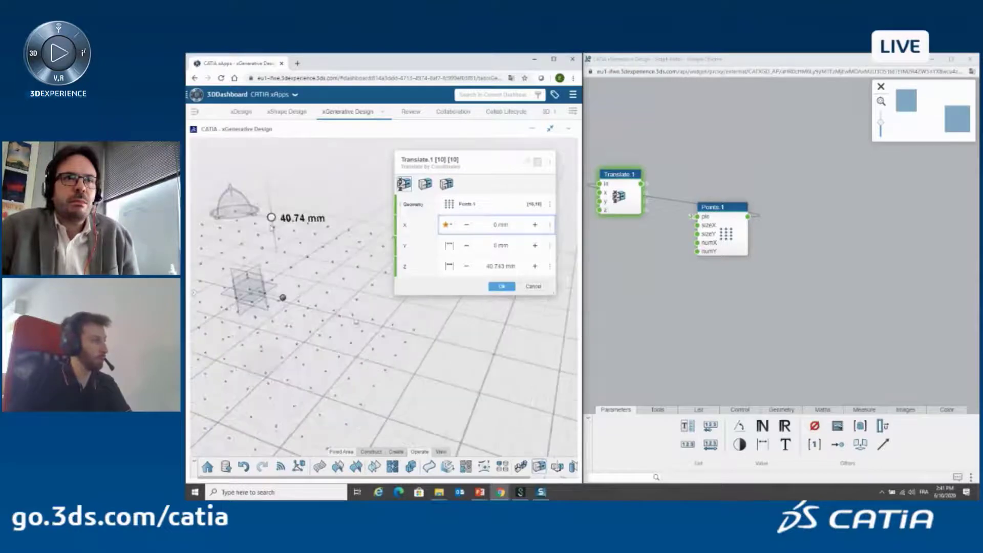
mouse_move(327, 256)
middle_down()
mouse_move(370, 251)
mouse_move(363, 261)
mouse_move(338, 245)
middle_up()
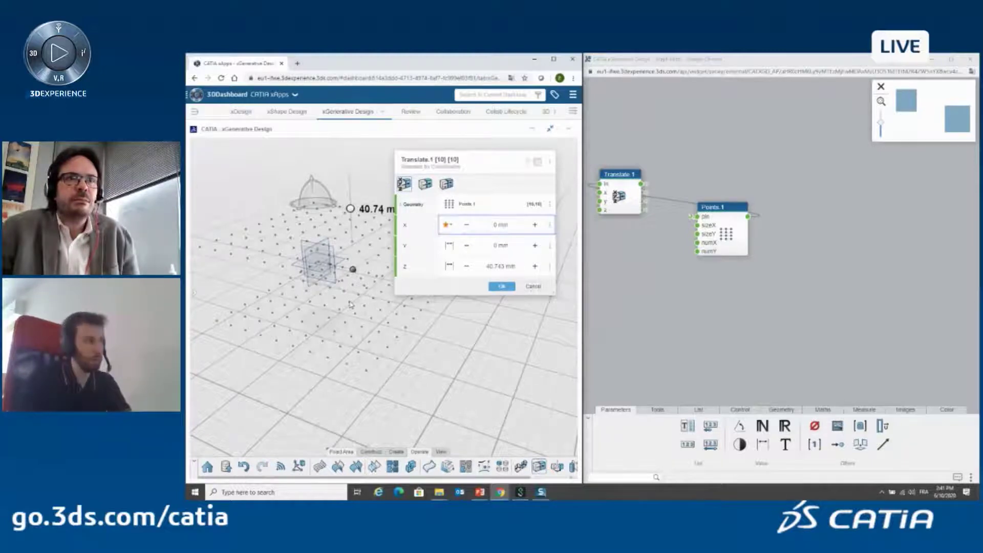
Replace the translation's Z distance with a Random generator and place its node below the point grid's node
click(507, 266)
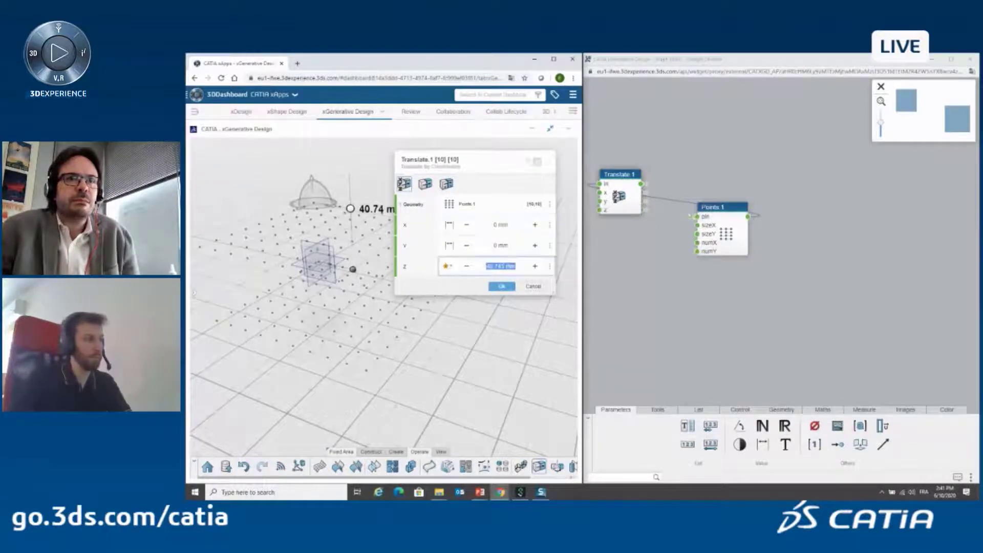
click(549, 267)
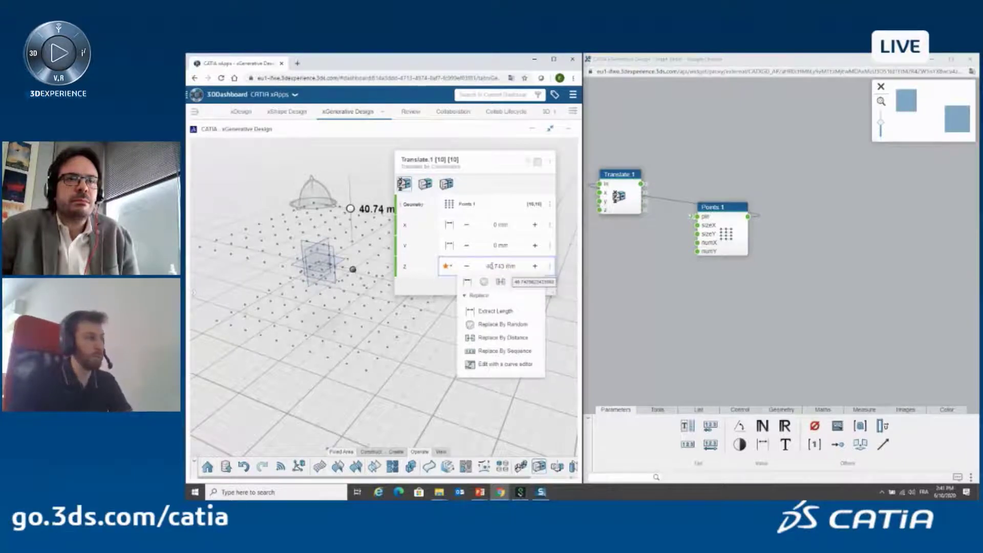
click(511, 325)
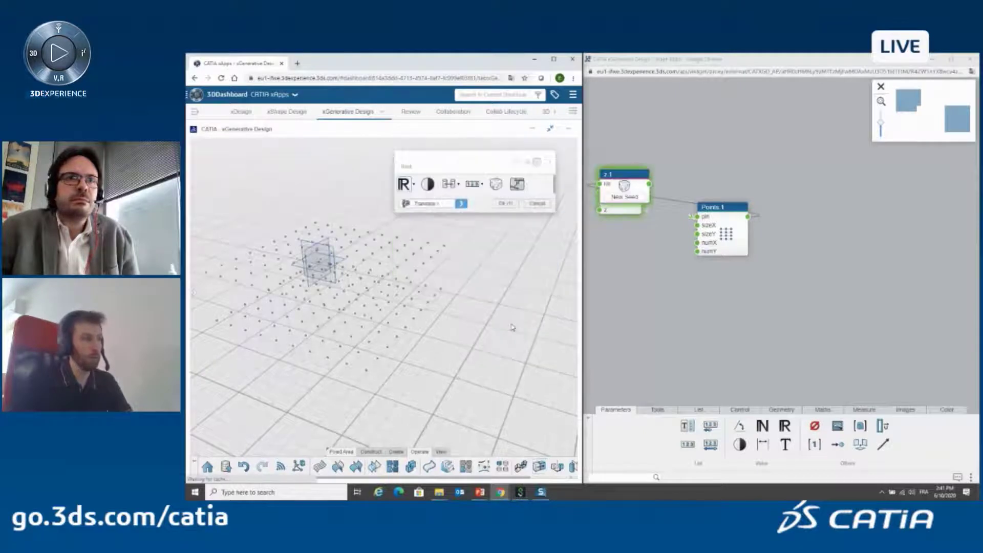
drag(648, 188, 687, 315)
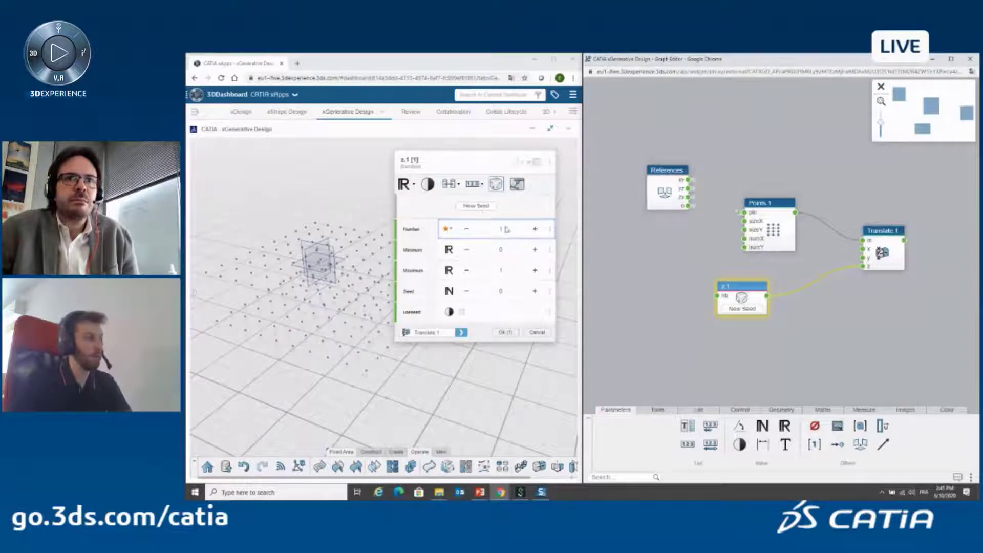
Set the random generator's maximum to 0.03 and validate it
click(503, 269)
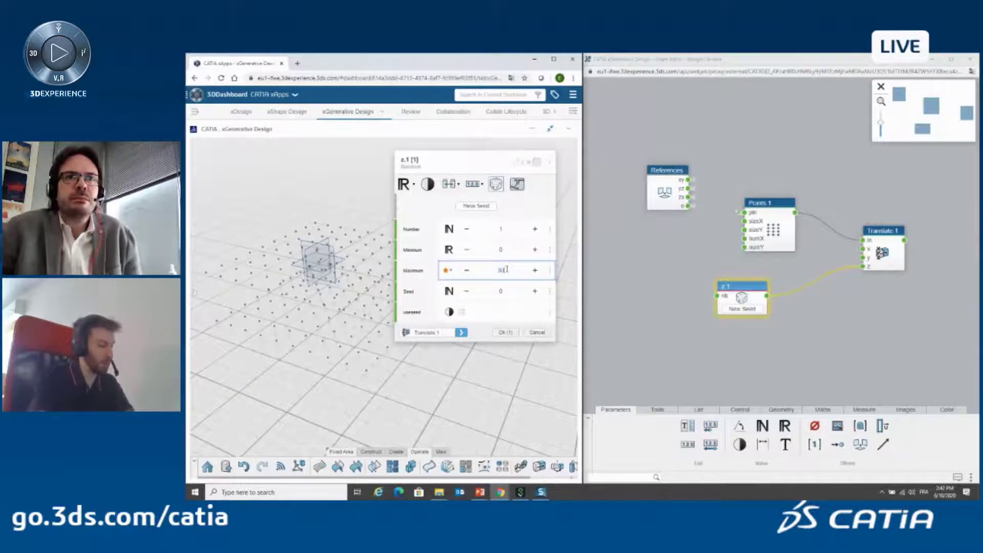
text(0.05)
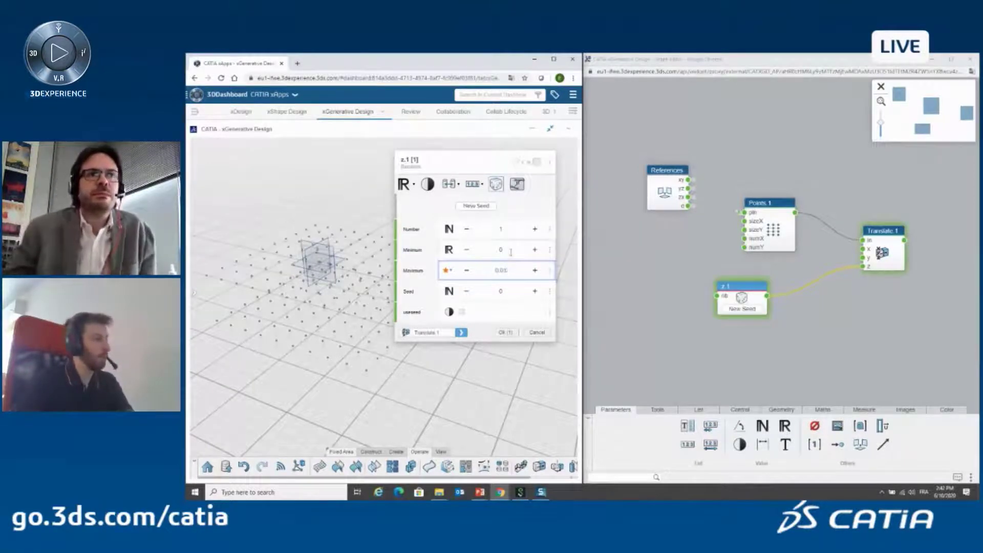
click(501, 229)
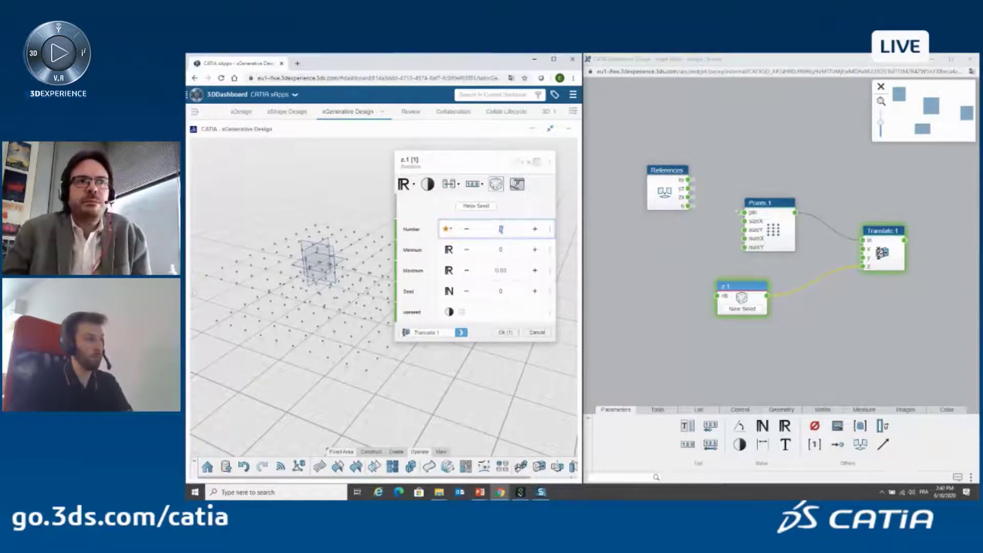
click(506, 333)
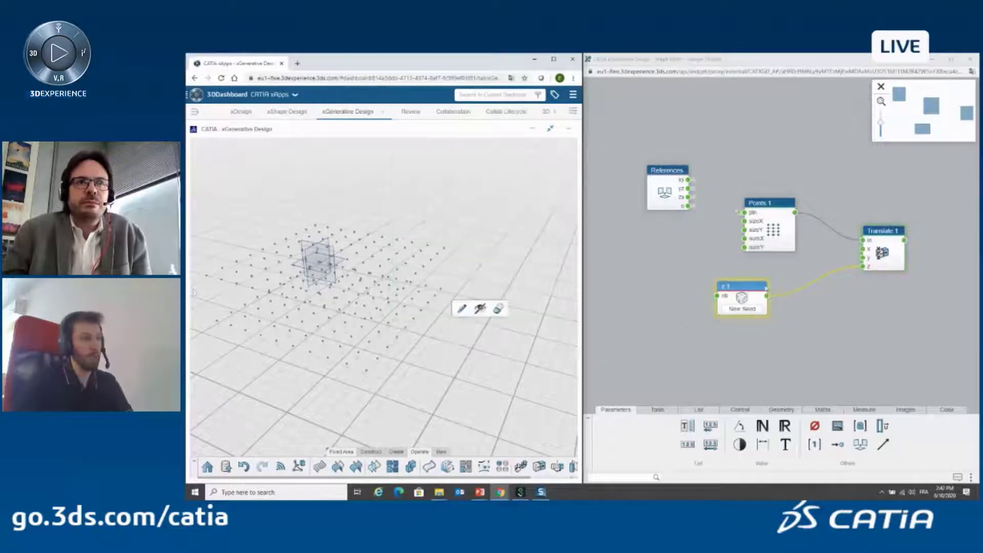
Add a Size node fed by the Points.1 output, spreading out the z.1 and Translate.1 nodes around it
drag(757, 288, 807, 314)
click(794, 290)
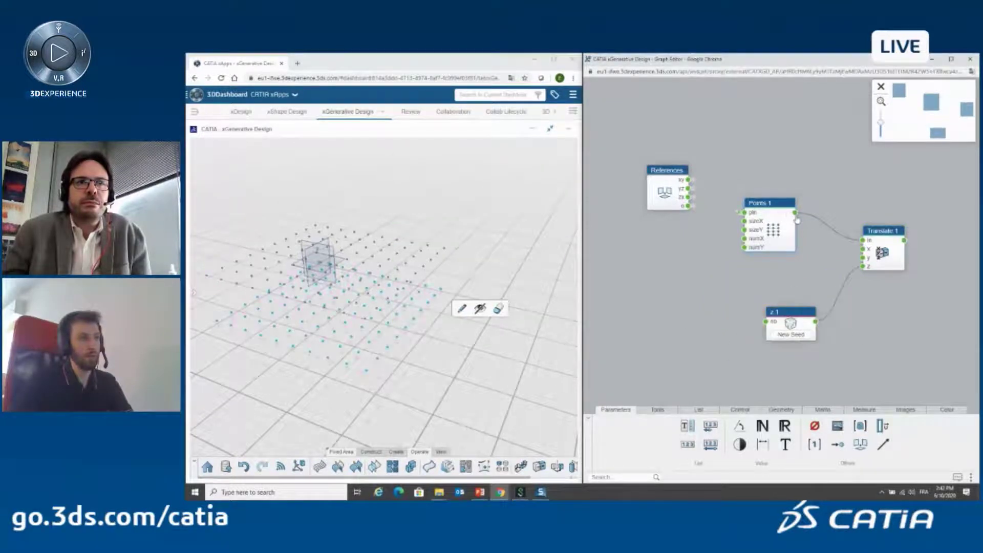
drag(883, 249, 956, 257)
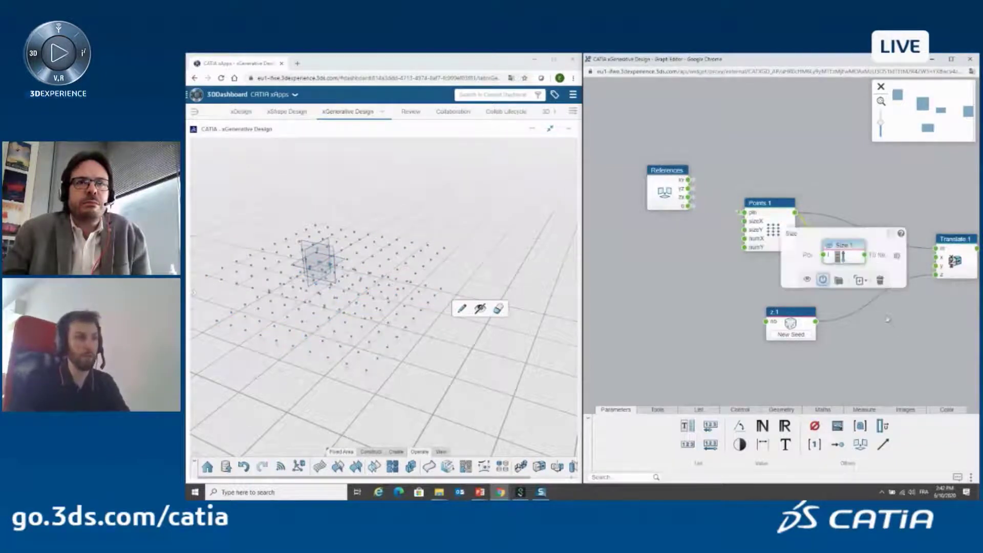
scroll(888, 320, up, 2)
middle_drag(888, 320, 776, 332)
drag(870, 262, 927, 275)
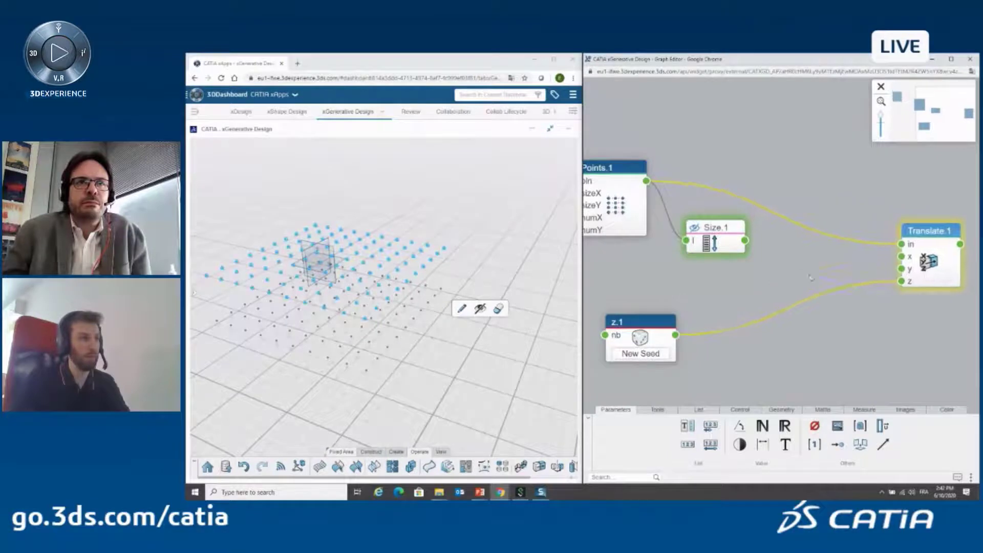
Check the Size node's output list, connect it to the nb input of z.1, and line up both nodes
click(745, 240)
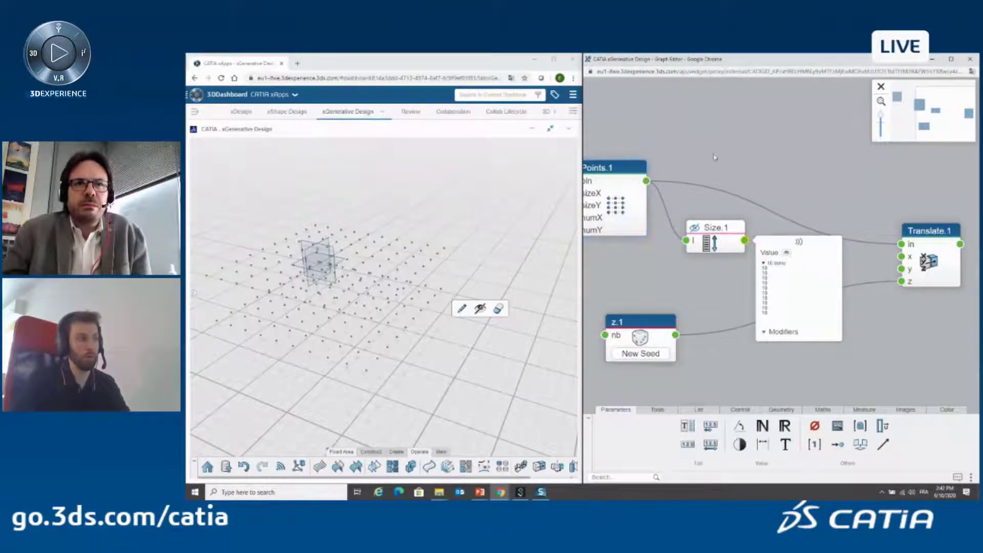
drag(640, 322, 838, 298)
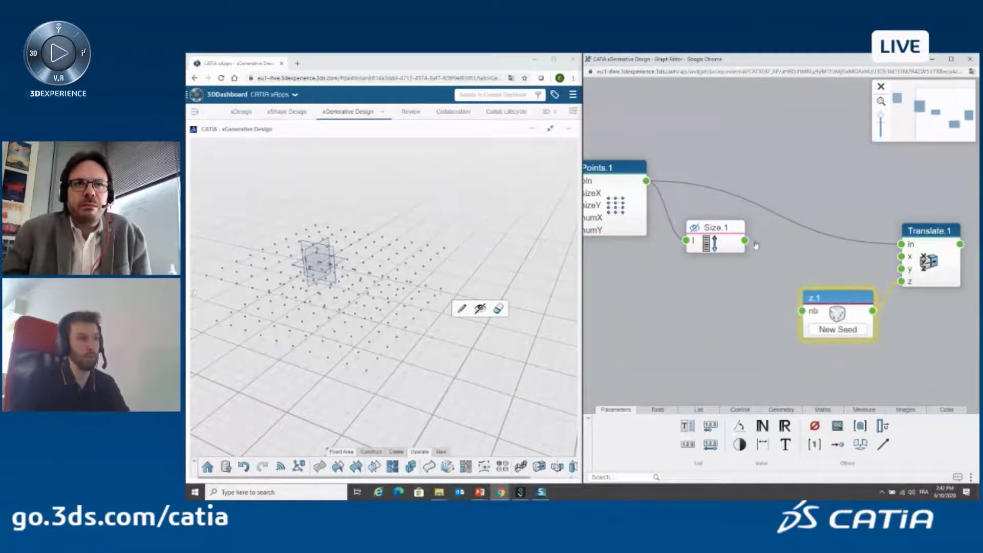
drag(745, 240, 761, 259)
drag(799, 315, 802, 311)
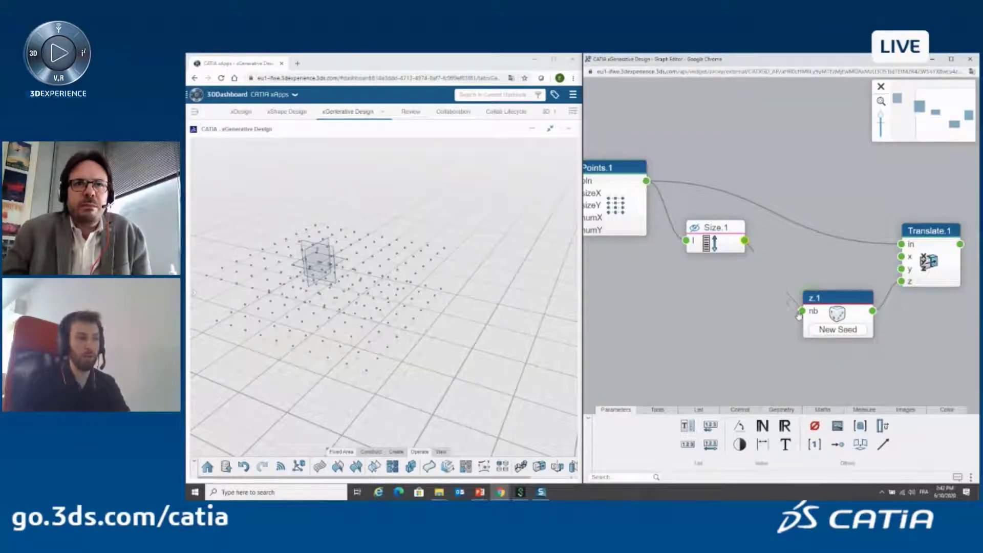
drag(717, 227, 714, 316)
drag(830, 299, 822, 297)
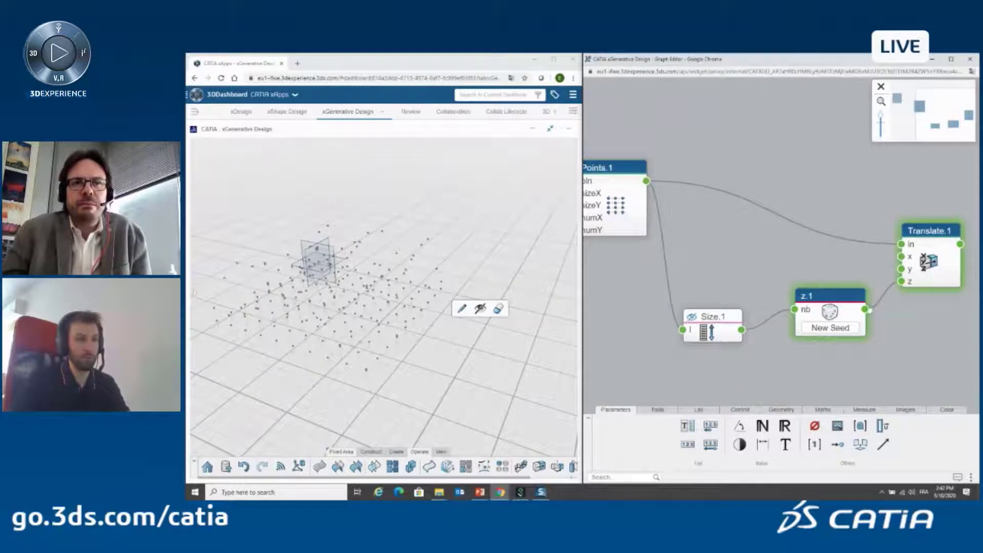
Inspect the random values output by z.1 and the heights of the translated points in the 3D view
click(865, 309)
middle_drag(872, 291, 791, 238)
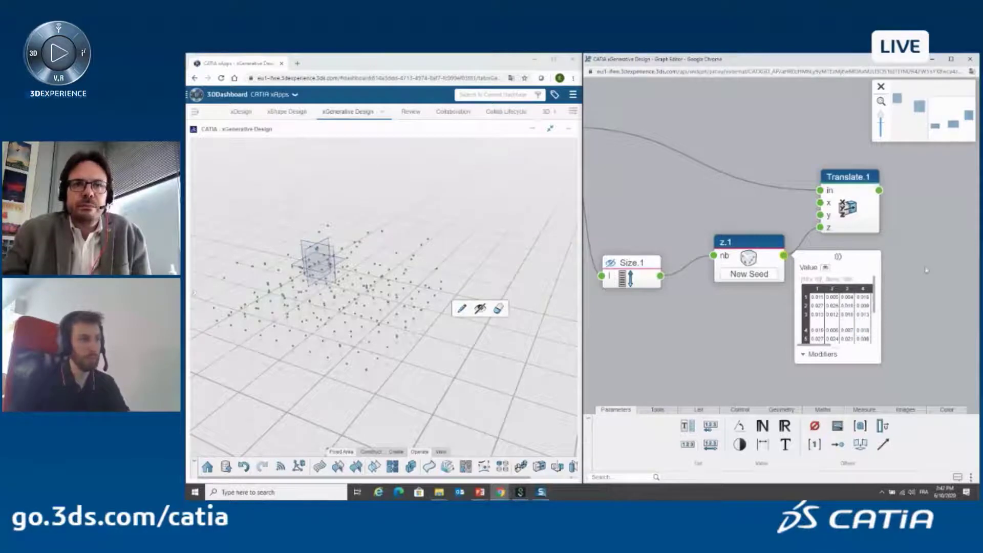
drag(860, 226, 882, 246)
mouse_move(455, 309)
middle_down()
mouse_move(413, 347)
mouse_move(417, 314)
mouse_move(426, 353)
mouse_move(450, 321)
middle_up()
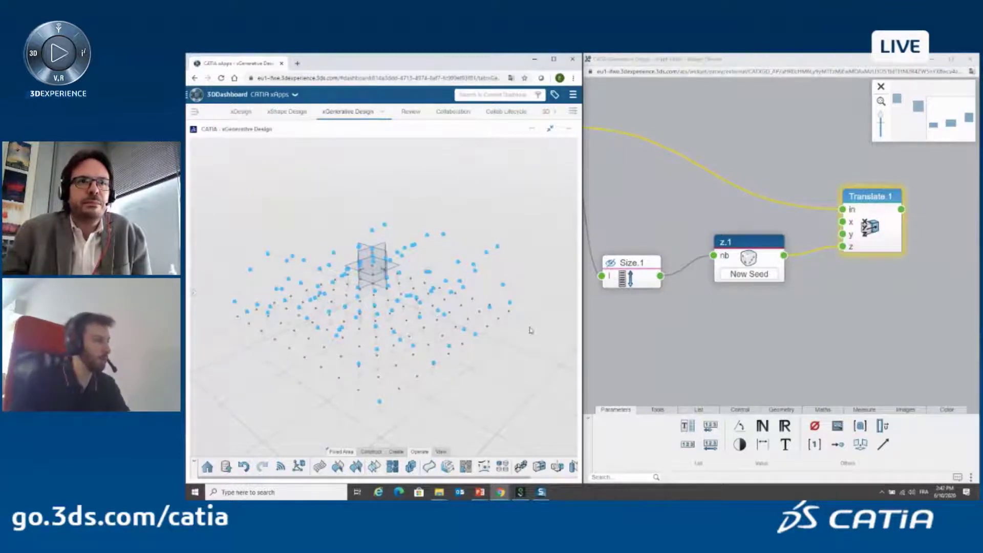
click(503, 254)
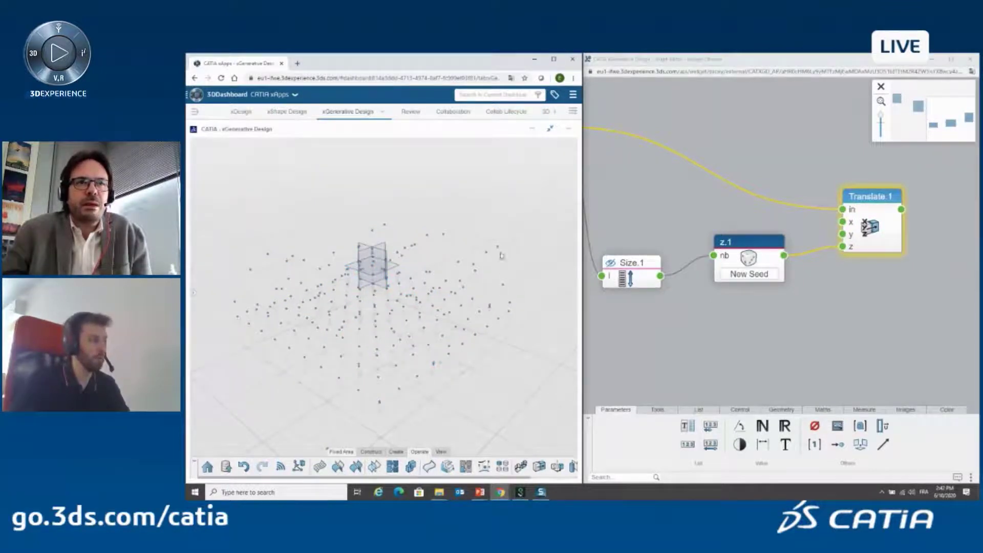
Hide the original flat point grid through its Points.1 node, keeping the translated points visible
click(801, 325)
scroll(773, 312, down, 2)
middle_drag(641, 189, 691, 204)
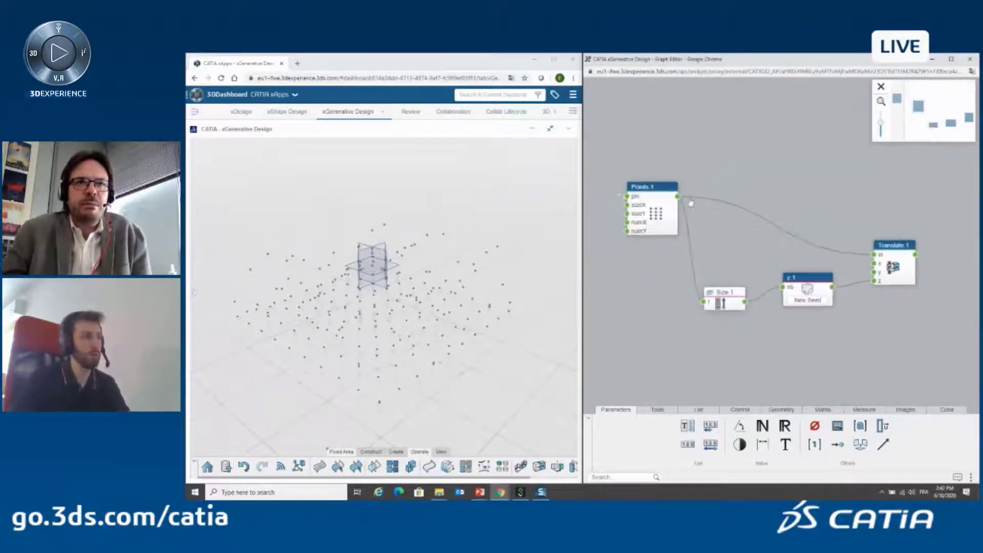
click(663, 195)
click(634, 252)
click(643, 313)
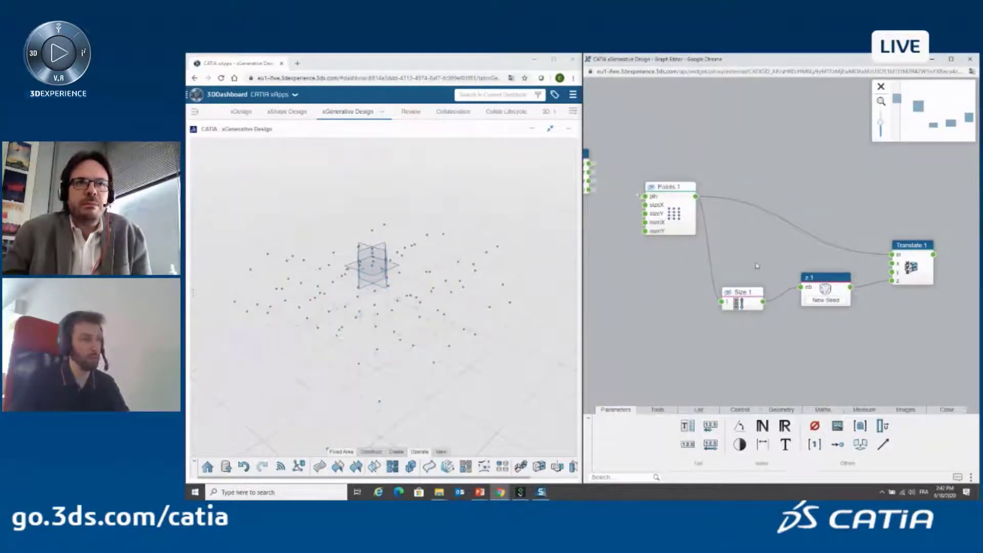
middle_drag(868, 244, 752, 221)
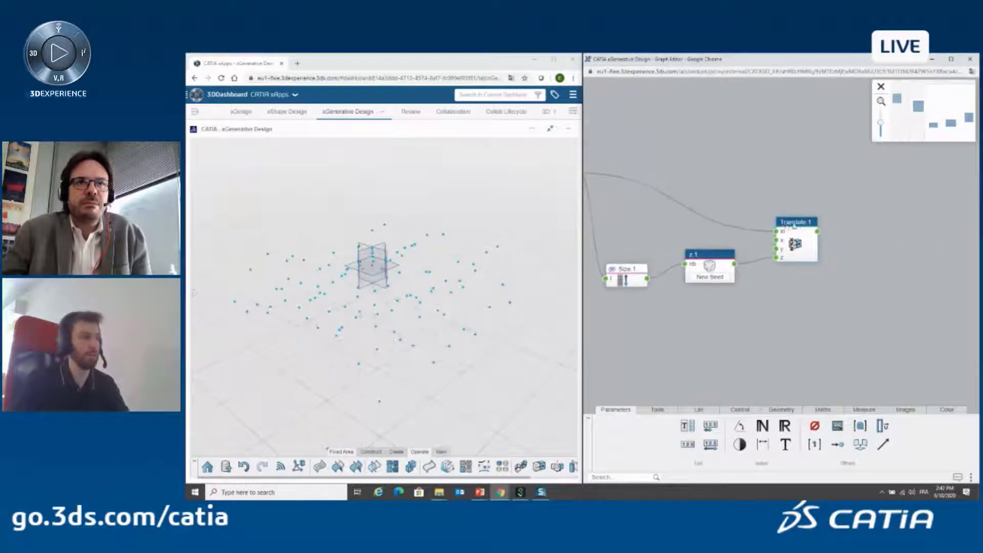
Add a Spline node fed by the Translate.1 output, placing it beyond Translate.1 in the graph
drag(799, 226, 813, 210)
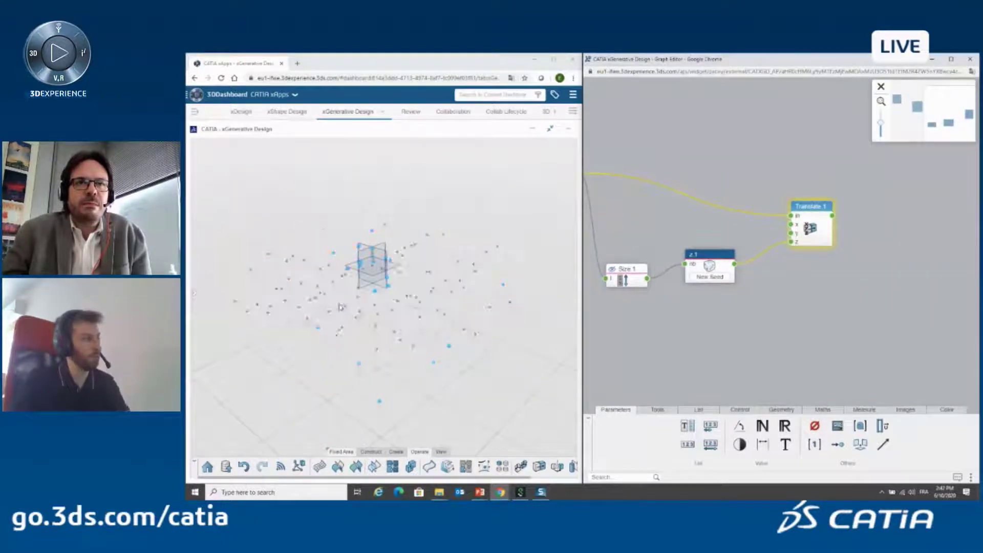
click(875, 258)
middle_drag(874, 258, 764, 263)
scroll(764, 263, down, 1)
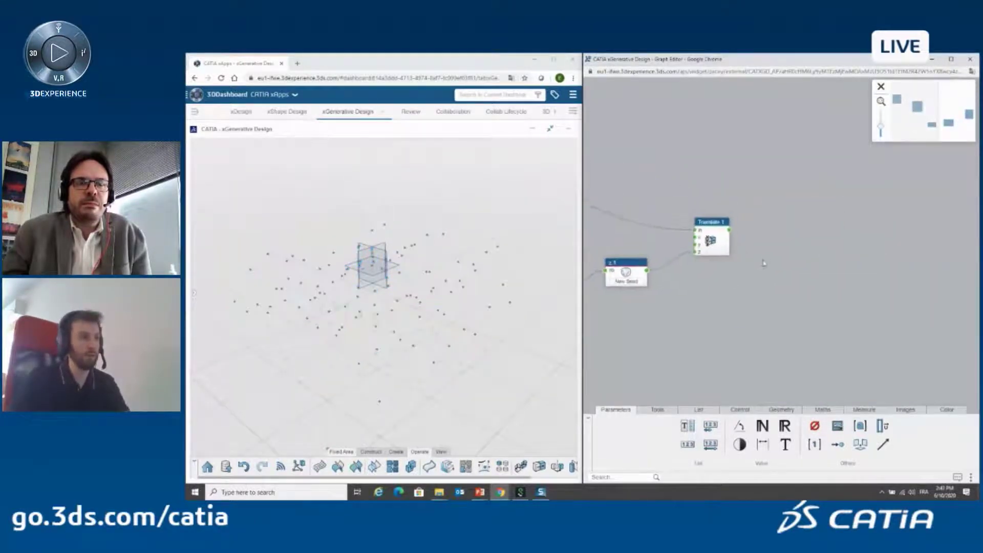
drag(730, 231, 808, 251)
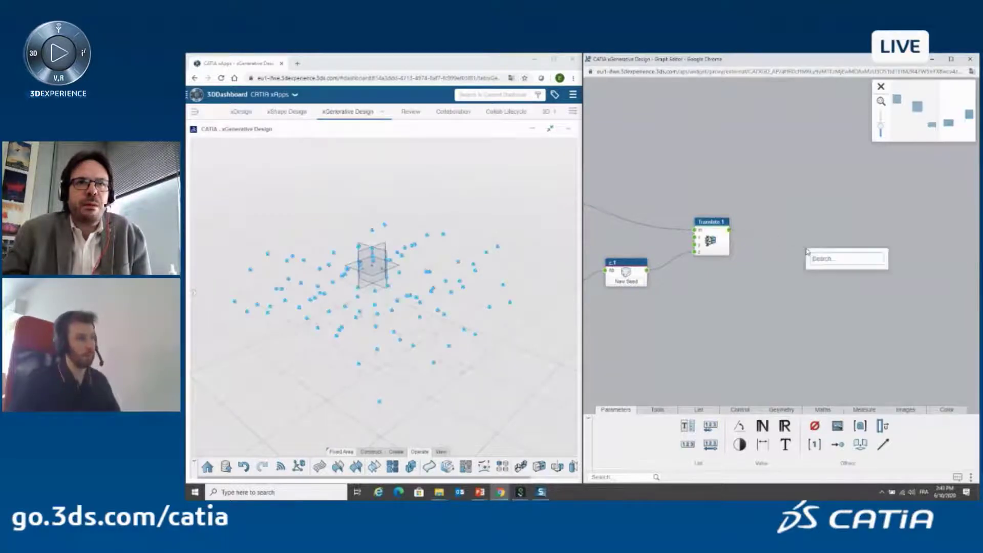
text(si)
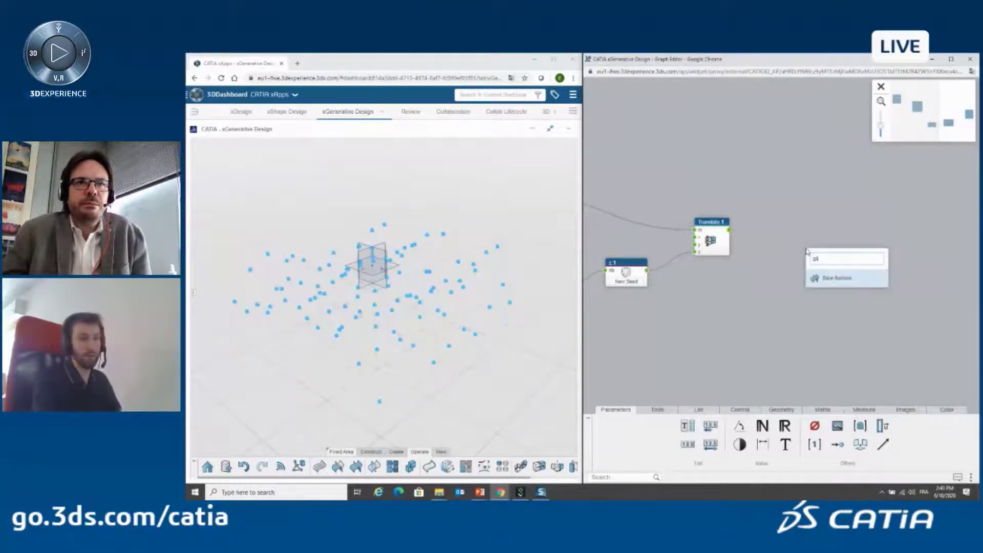
key(BackSpace)
text(pli)
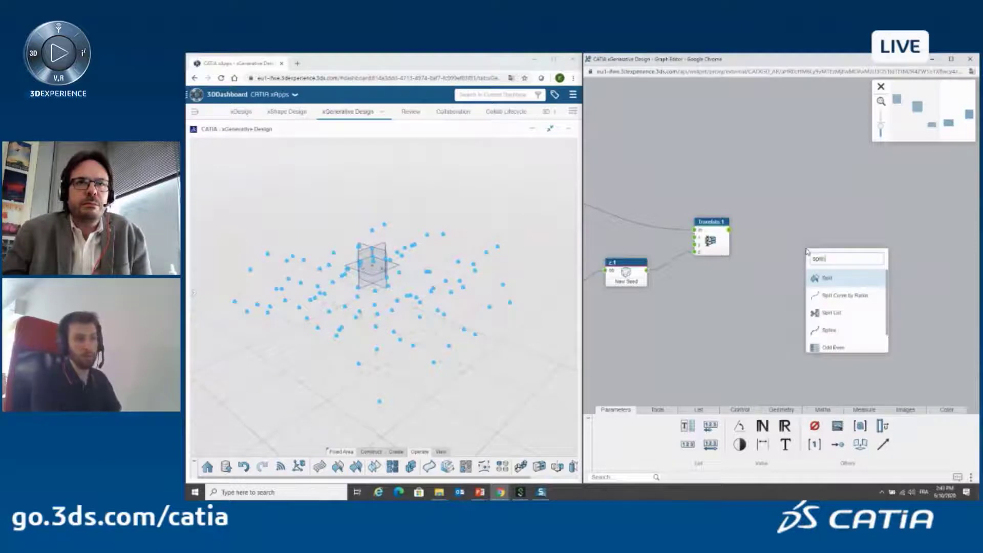
text(ne)
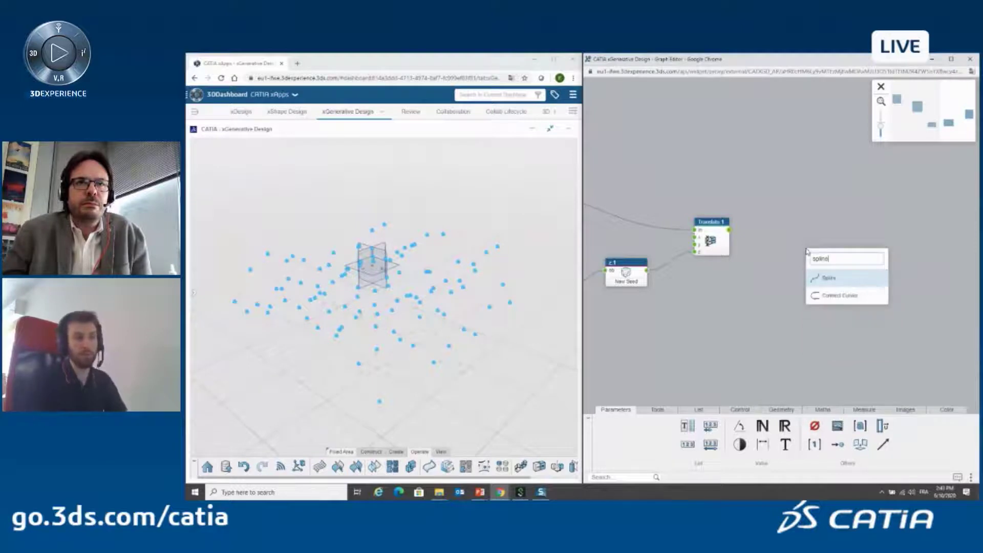
click(830, 279)
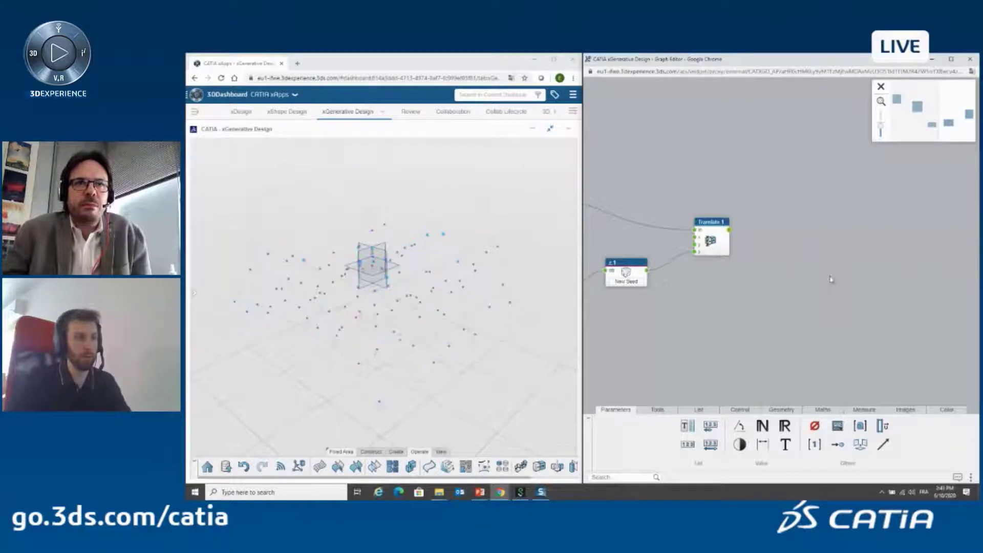
drag(831, 255, 851, 258)
click(818, 233)
Examine the Translate.1 output list and the resulting spline curves in the 3D view, shifting Spline.1 slightly closer to Translate.1
middle_drag(494, 331, 469, 370)
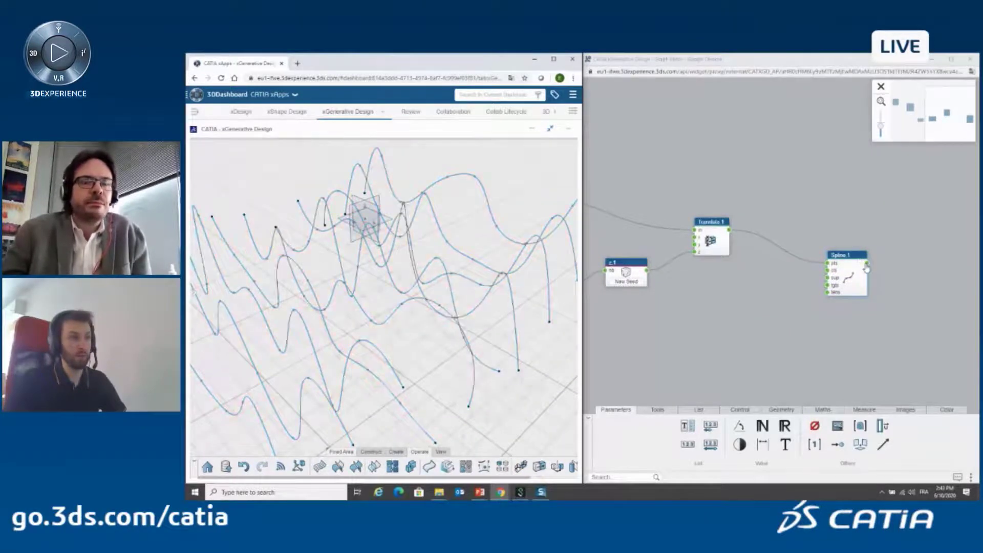
click(731, 231)
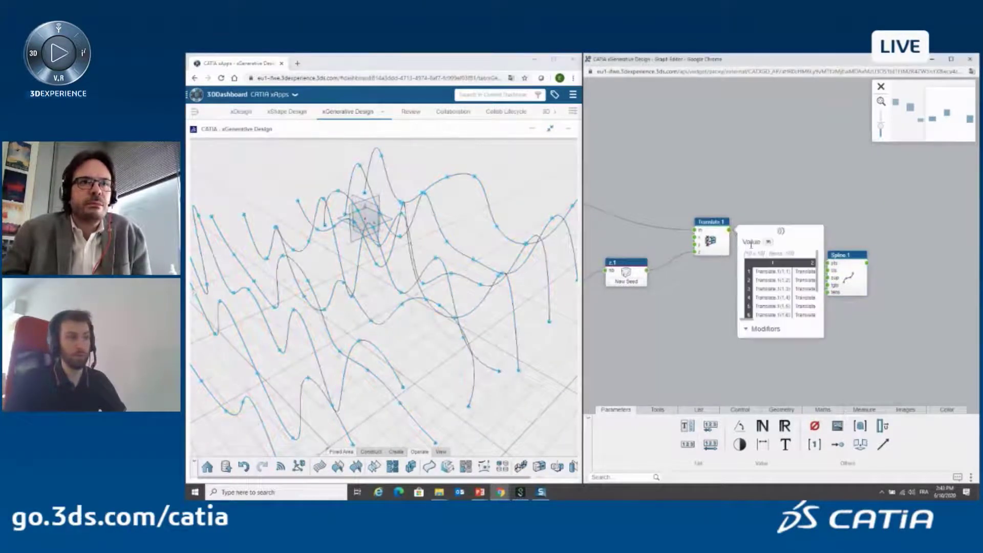
scroll(452, 293, up, 2)
middle_drag(451, 288, 484, 302)
click(827, 263)
mouse_move(850, 260)
mouse_down()
mouse_move(852, 249)
mouse_move(837, 249)
mouse_up()
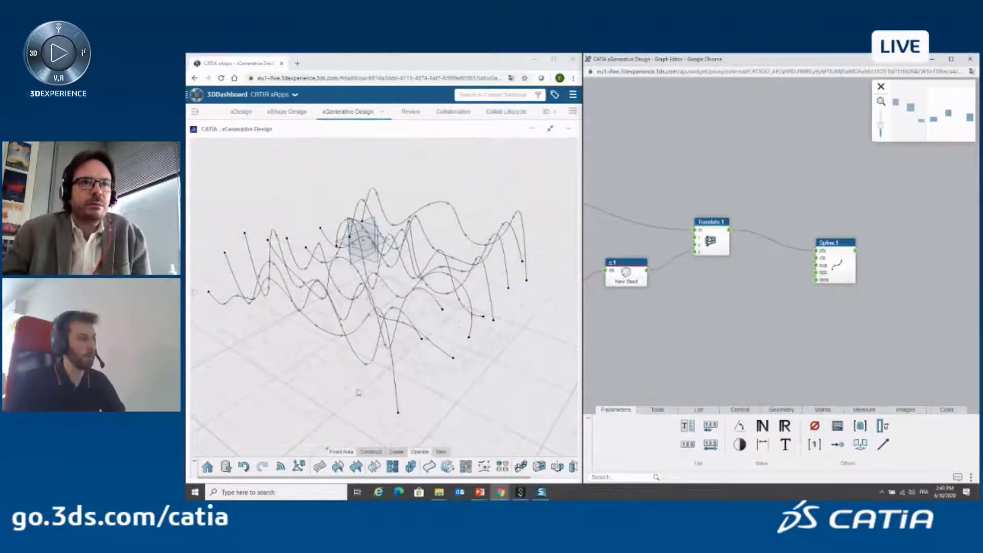
middle_drag(359, 393, 340, 393)
mouse_move(560, 352)
middle_down()
mouse_move(599, 345)
mouse_move(531, 350)
mouse_move(574, 349)
middle_up()
Extract the max input of z.1 as a separate parameter node and place it below Size.1
middle_drag(614, 336, 694, 323)
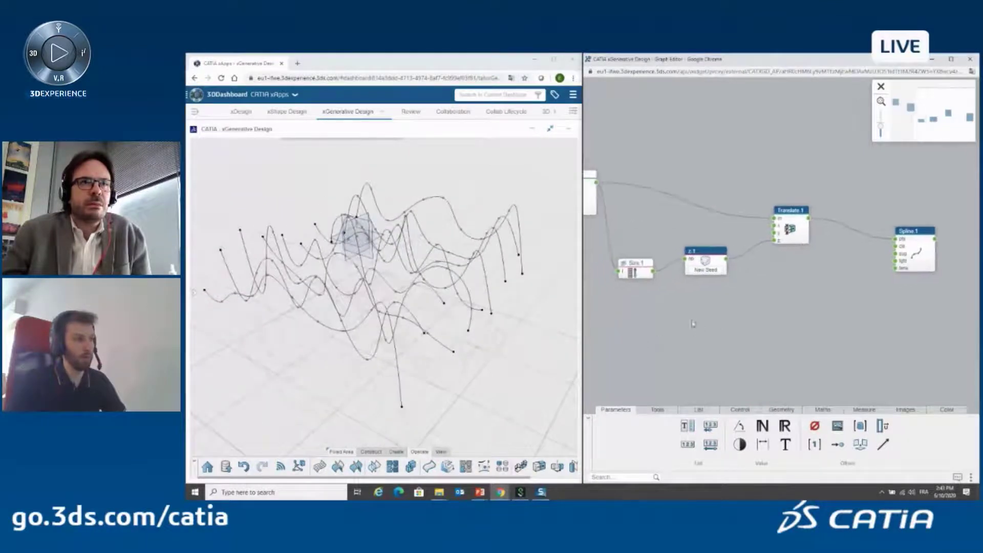
scroll(706, 238, up, 2)
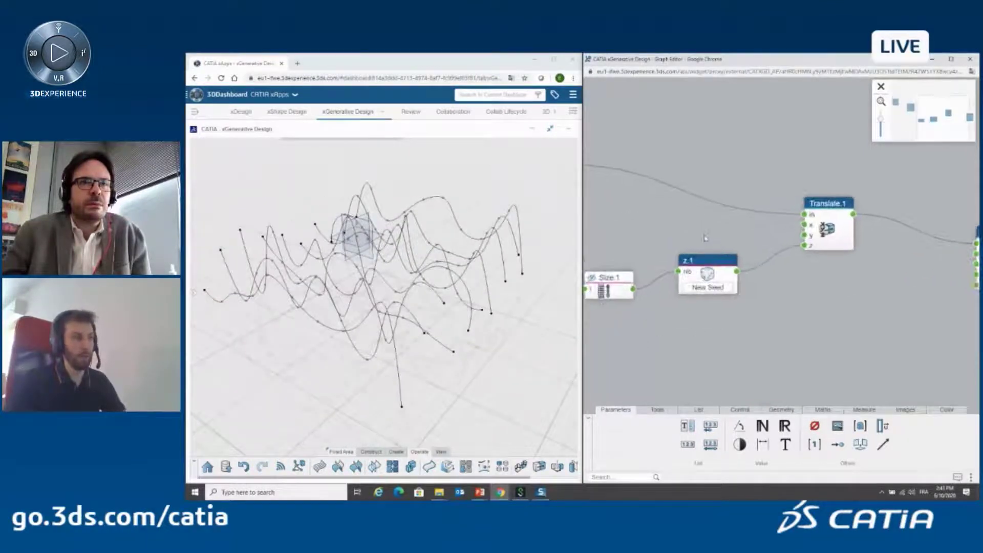
middle_drag(705, 238, 754, 196)
drag(756, 218, 772, 229)
click(771, 233)
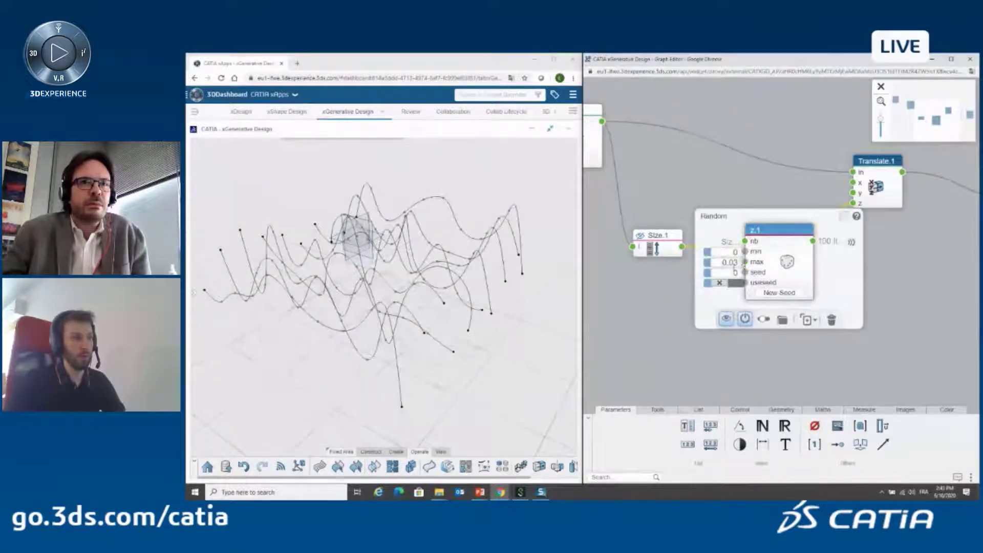
drag(615, 326, 615, 326)
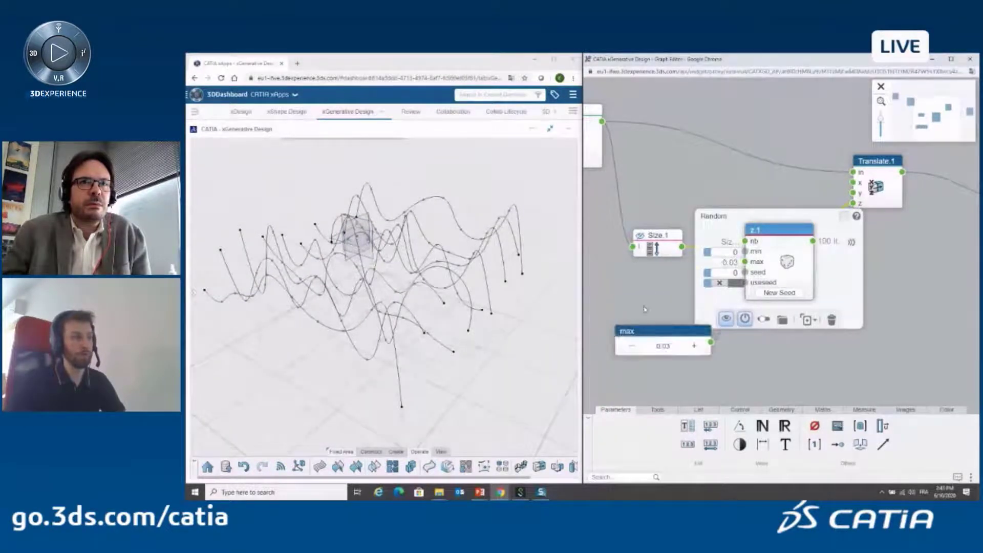
drag(676, 329, 675, 308)
Set the max parameter of the random heights to 15mm to flatten the spline curves
double_click(666, 321)
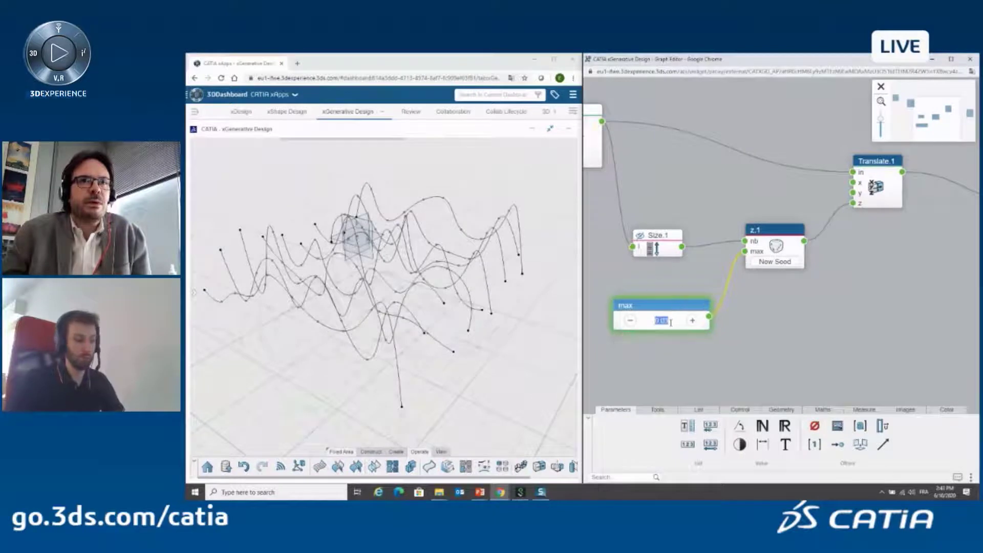
text(15mm)
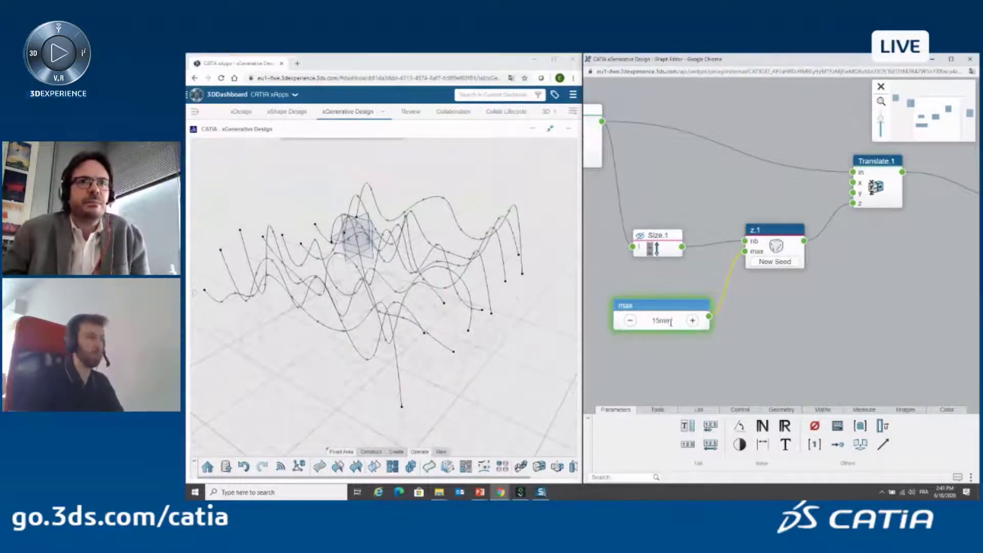
key(Return)
click(777, 321)
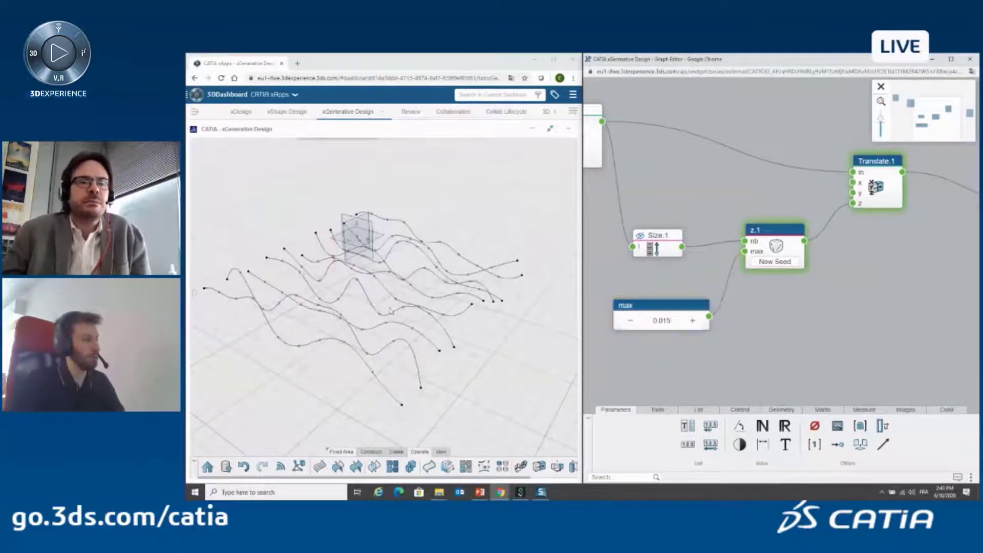
middle_drag(453, 392, 428, 226)
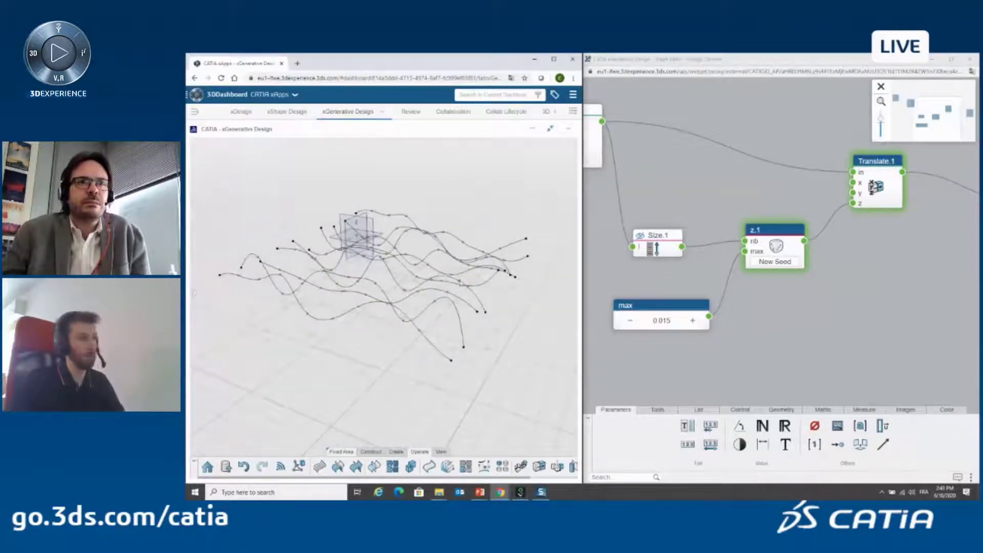
Rearrange the z.1 and Translate.1 nodes to space out the graph layout
click(887, 261)
scroll(870, 277, down, 3)
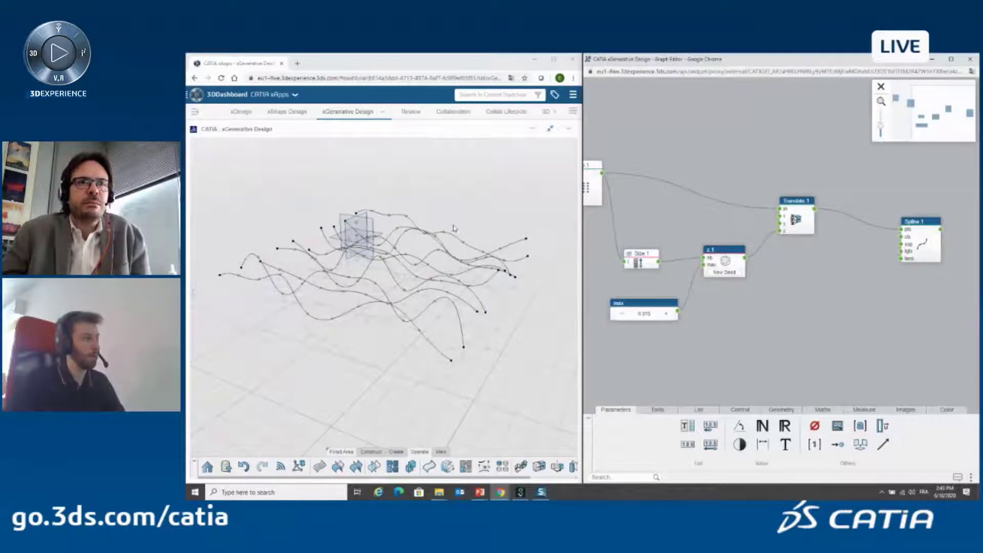
drag(725, 250, 741, 248)
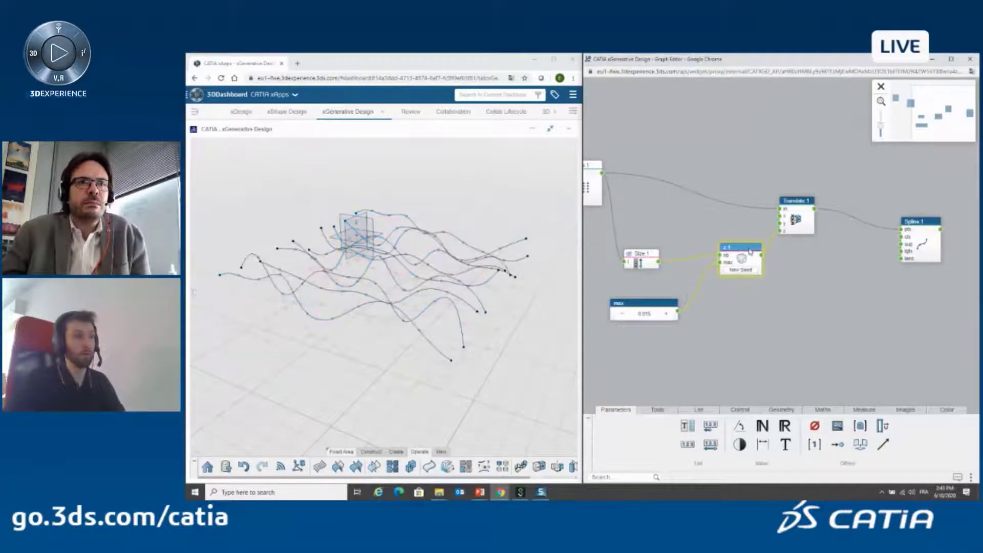
drag(797, 201, 801, 206)
Try 15 as the max parameter's value and set it back to 0.015
click(643, 313)
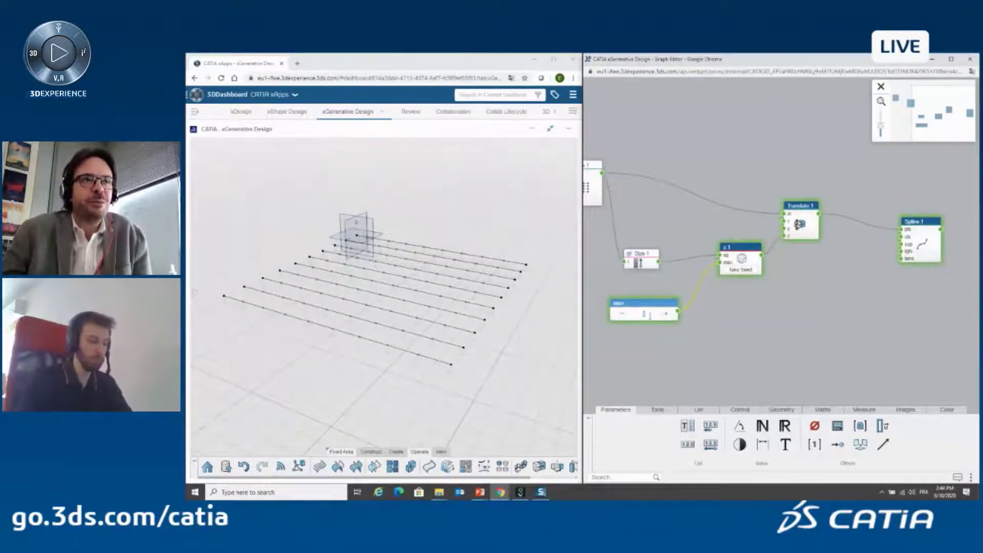
click(648, 315)
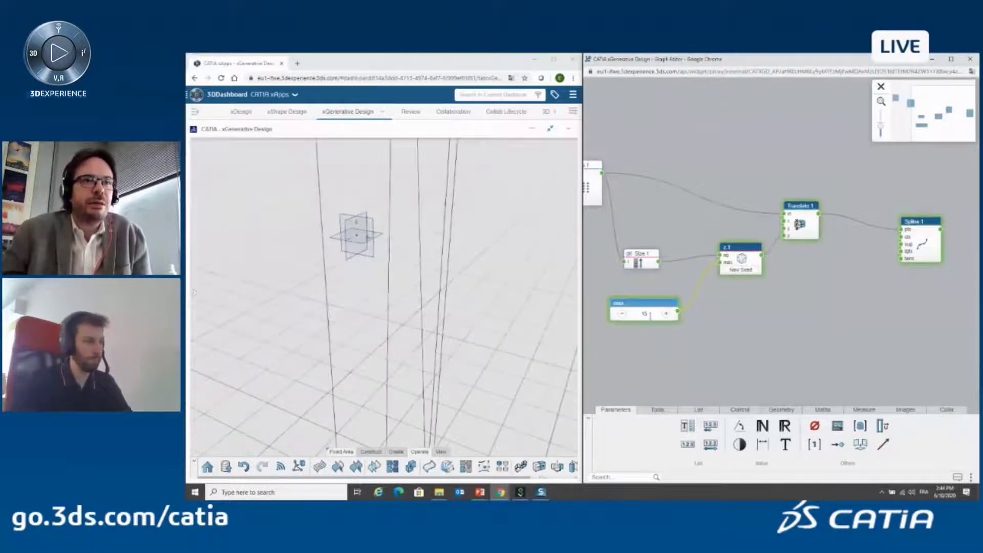
text(0.01)
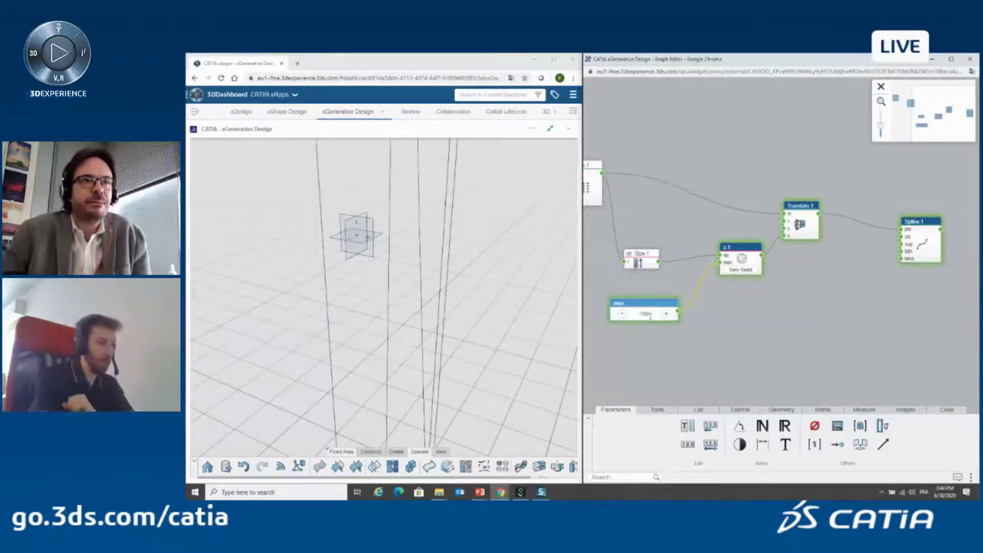
text(5)
key(Return)
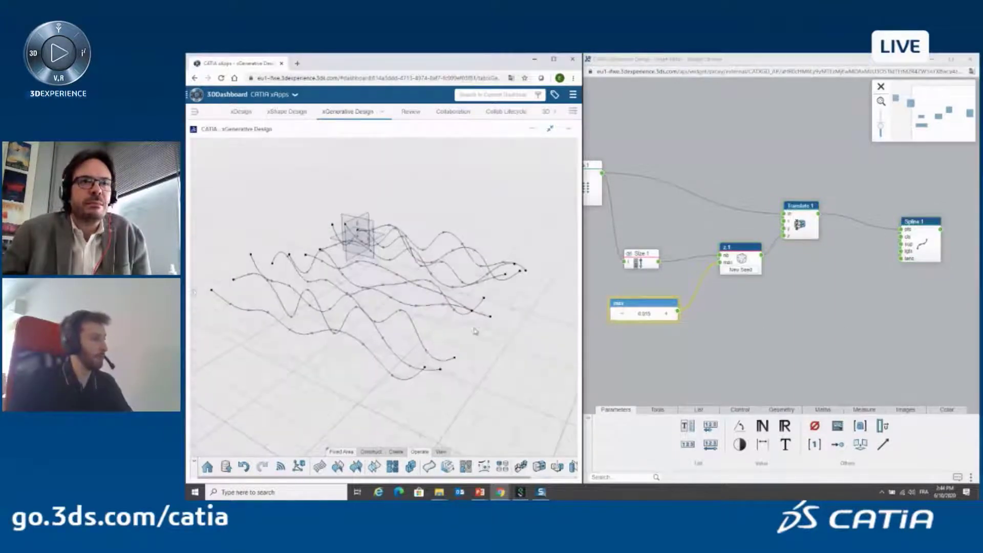
Add a Loft node fed by the Spline.1 output and examine the lofted surface in the 3D view
click(873, 298)
middle_drag(873, 299, 703, 287)
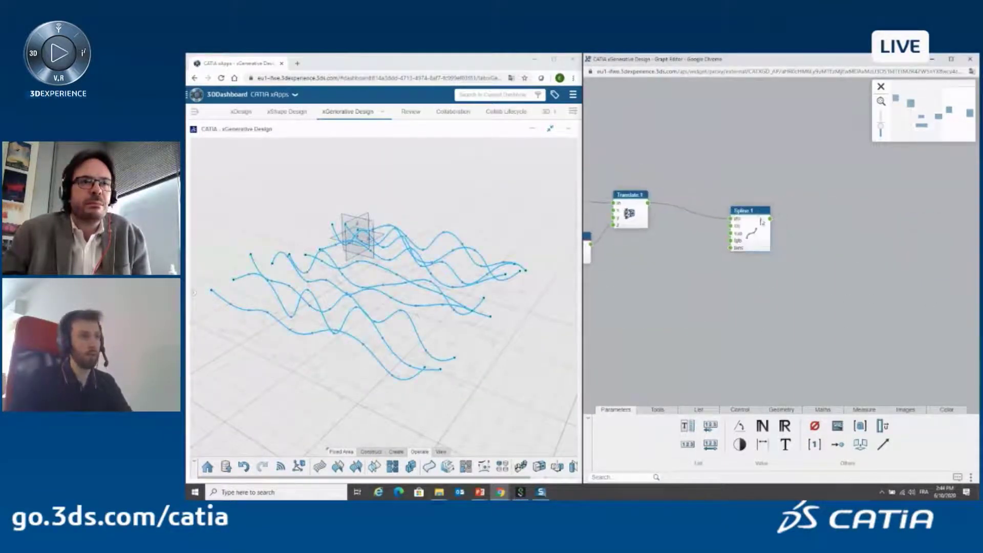
drag(760, 218, 830, 231)
click(783, 185)
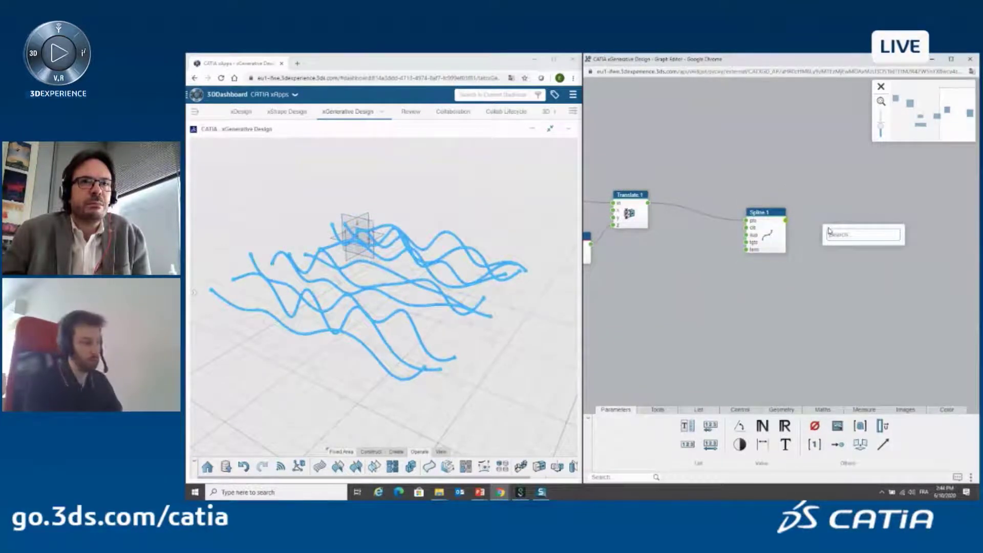
text(loft)
key(Return)
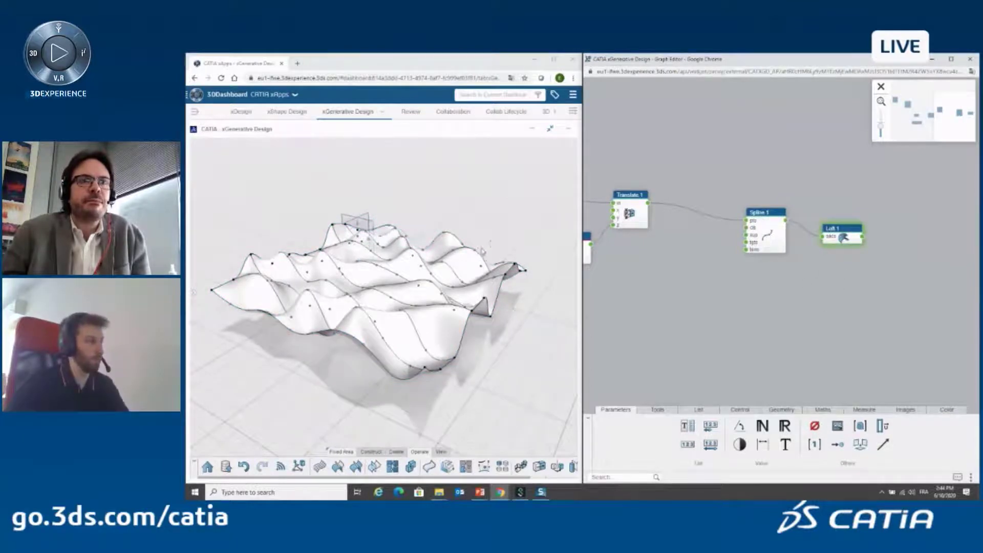
middle_drag(517, 303, 498, 264)
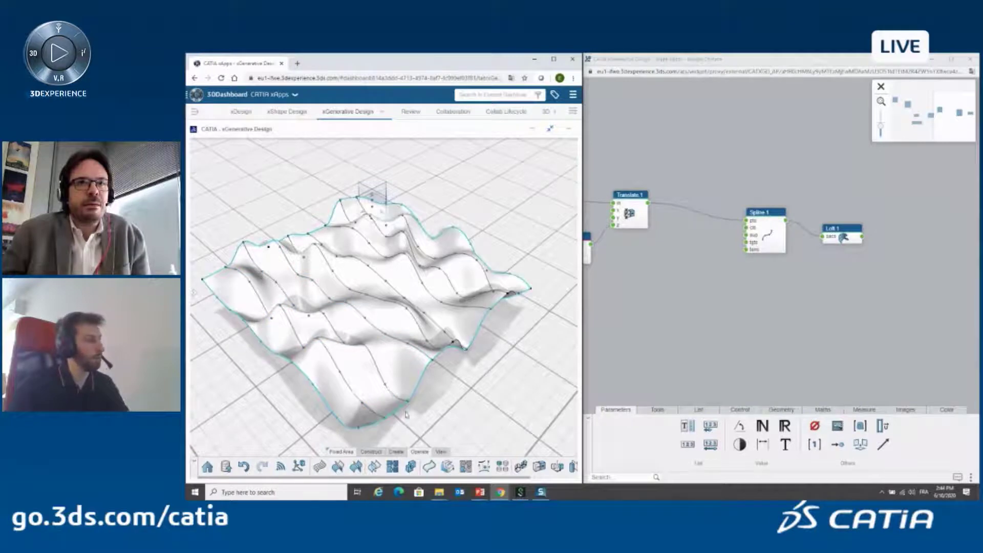
middle_drag(446, 385, 448, 365)
mouse_move(409, 239)
middle_down()
mouse_move(378, 345)
mouse_move(413, 287)
middle_up()
middle_drag(511, 323, 517, 370)
Set the max parameter node as a controller in its Real node options
click(663, 319)
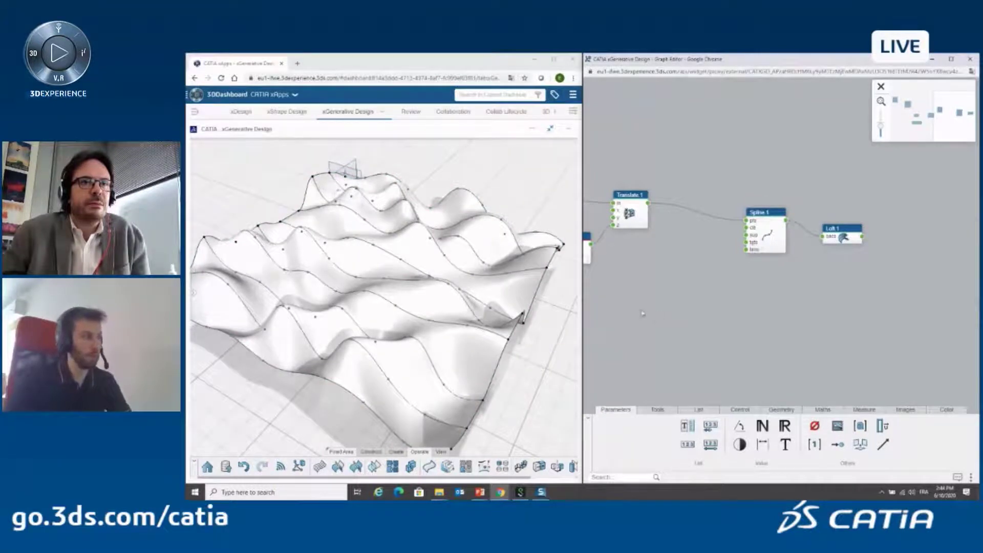
middle_drag(643, 313, 827, 314)
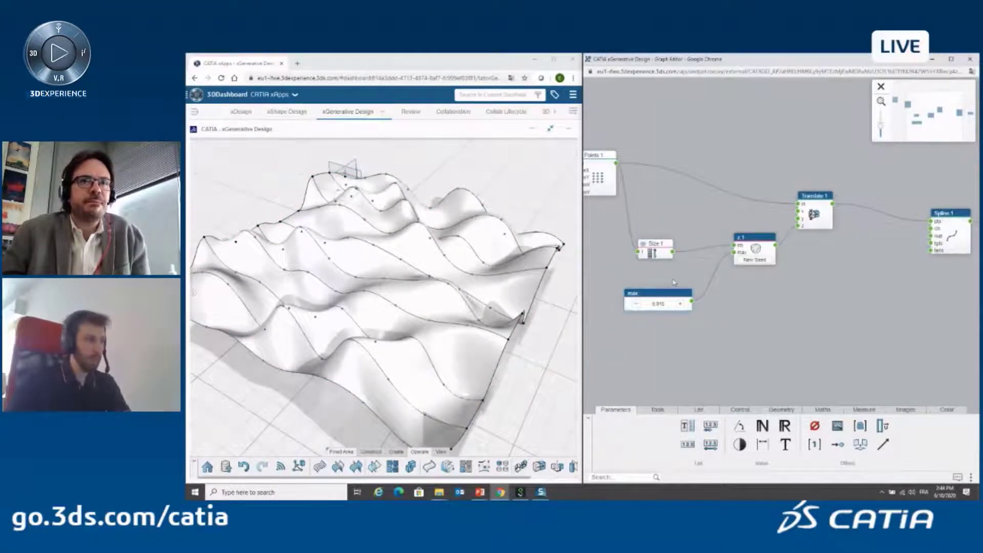
double_click(668, 298)
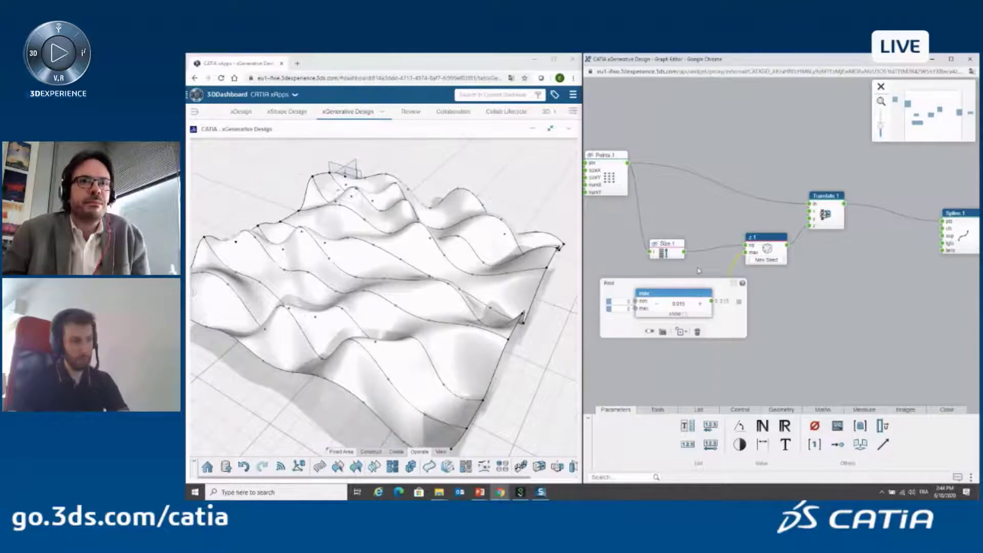
click(700, 270)
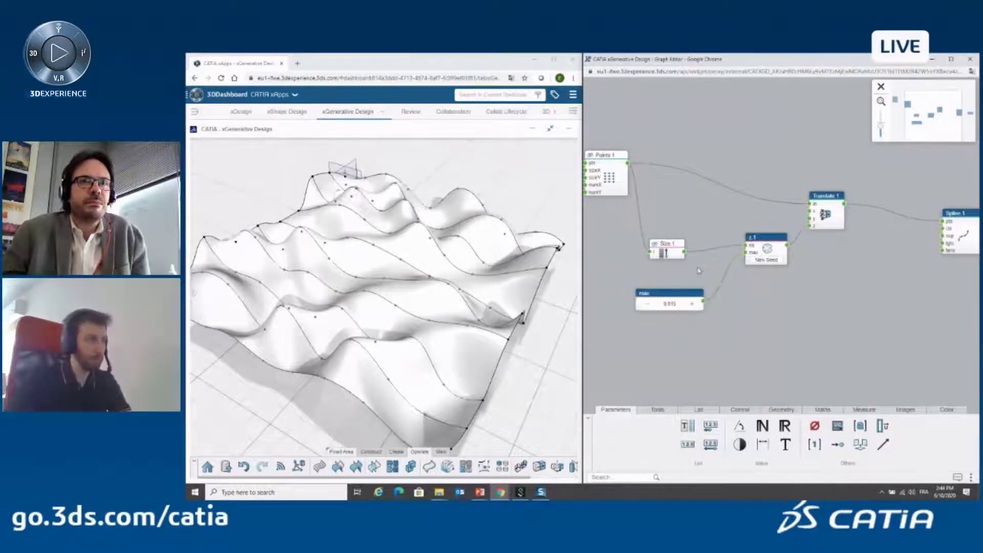
double_click(674, 293)
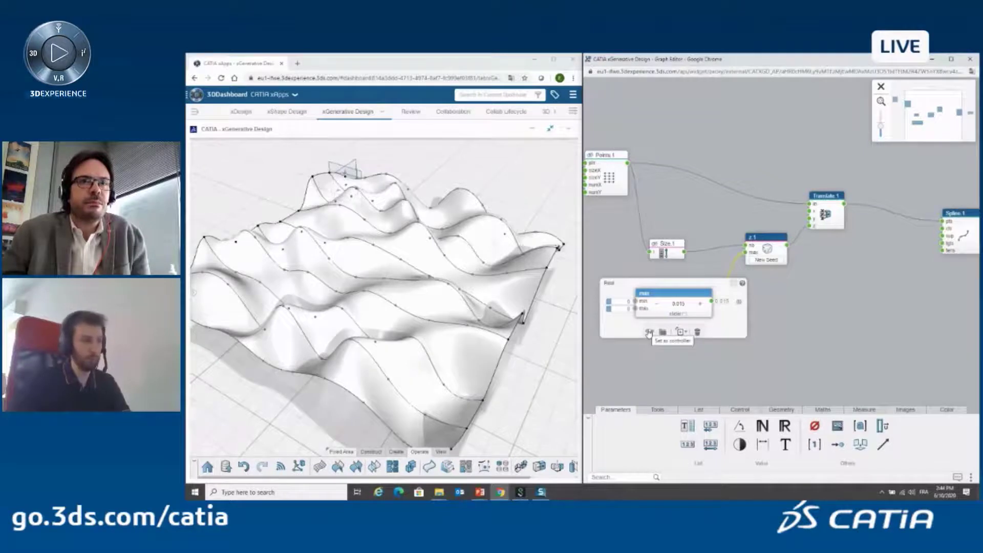
click(649, 332)
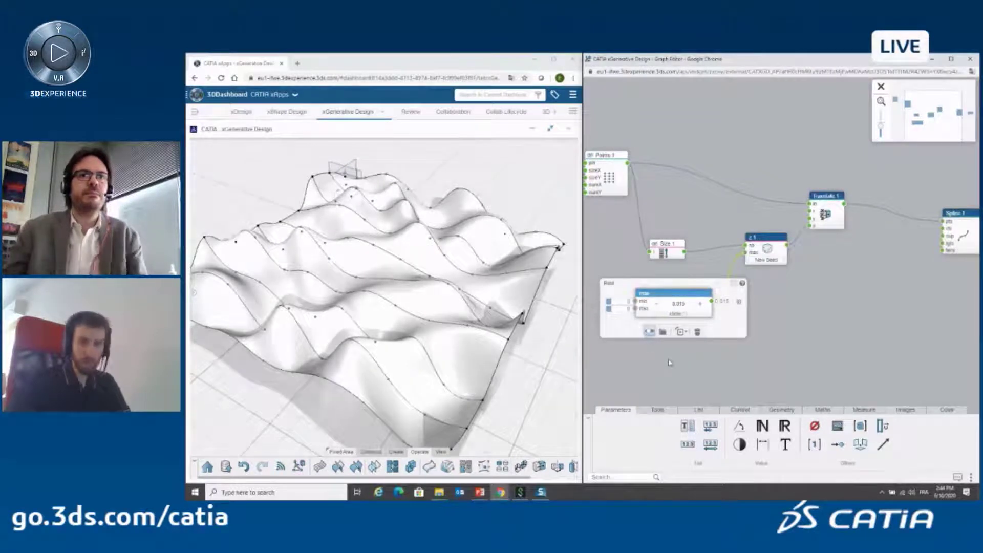
click(689, 375)
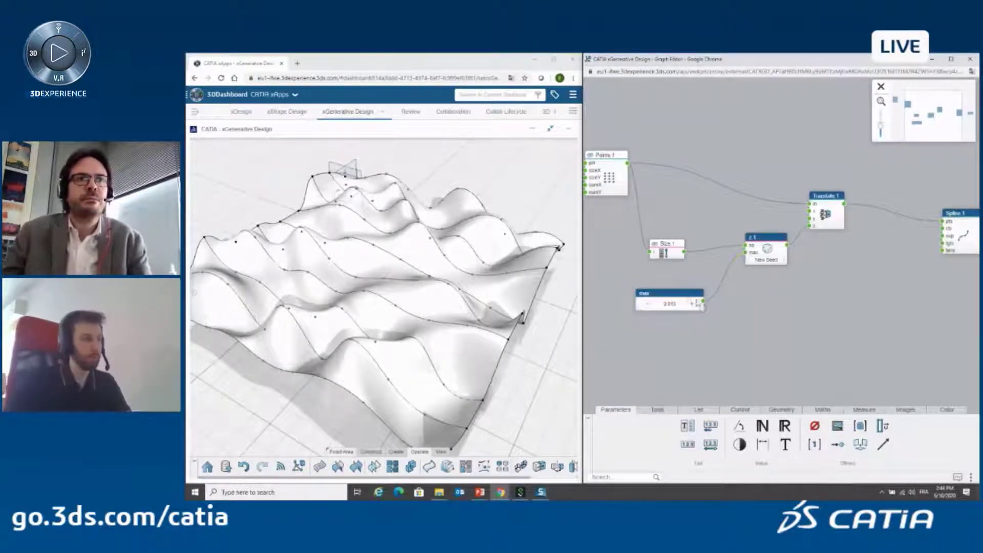
Generate a new seed on the z.1 random node and set that node as a controller in its options
drag(698, 297, 677, 300)
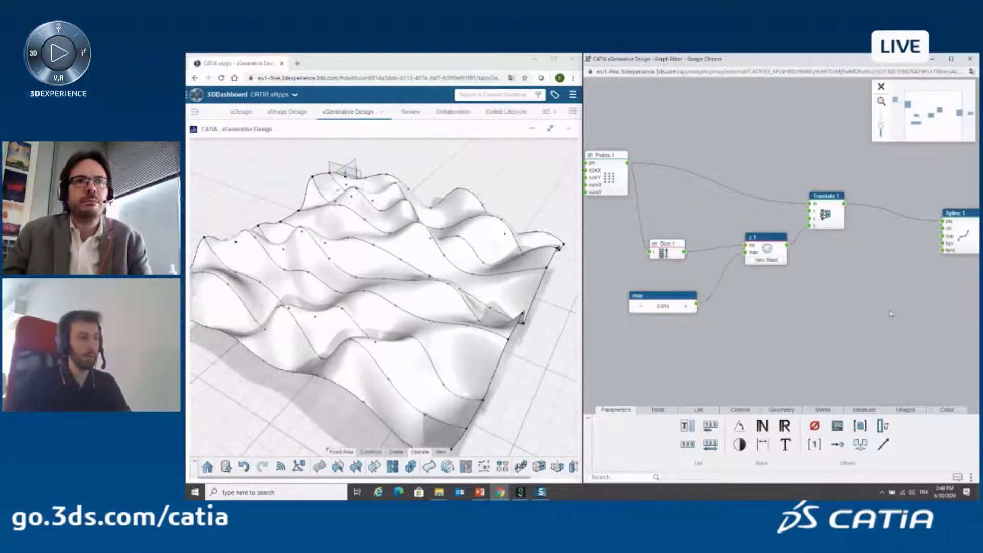
click(774, 242)
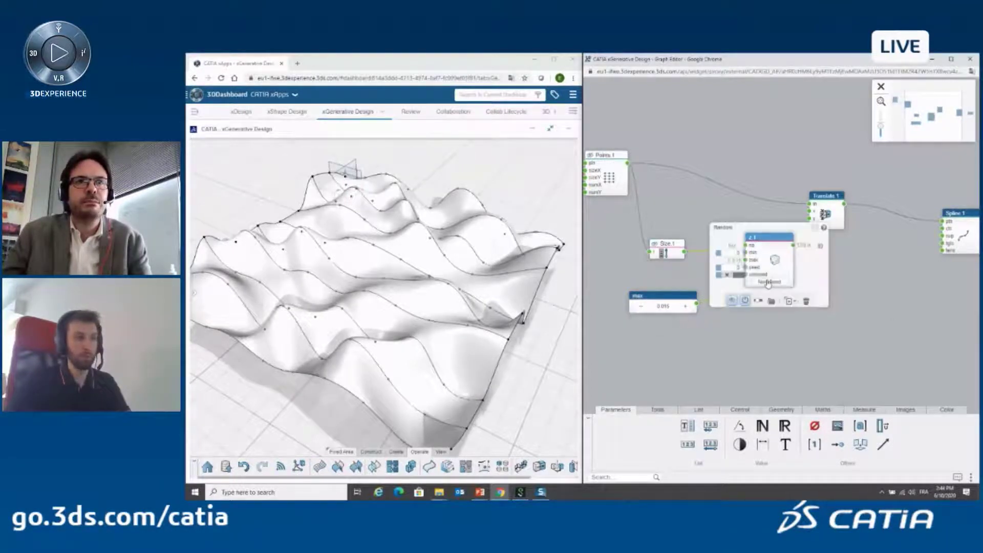
click(757, 207)
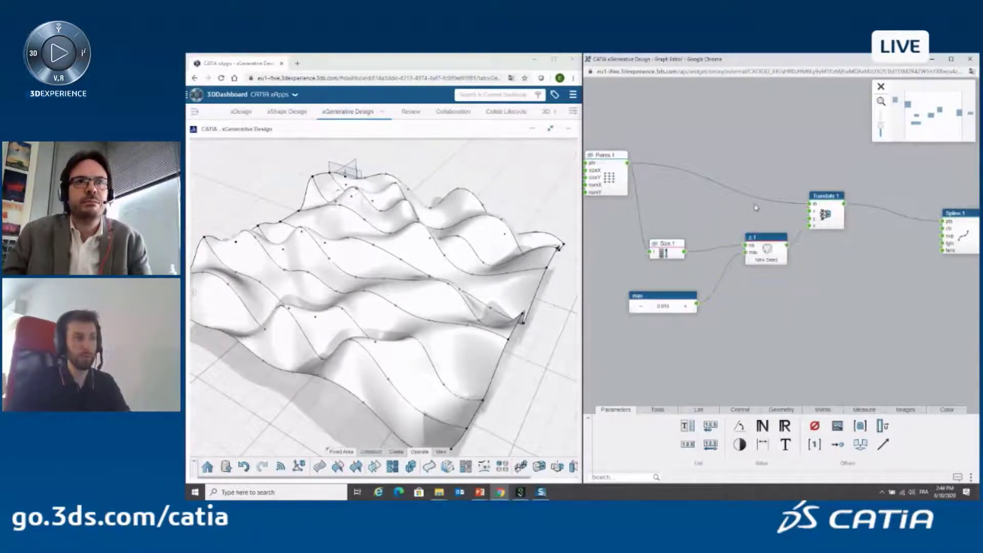
click(769, 262)
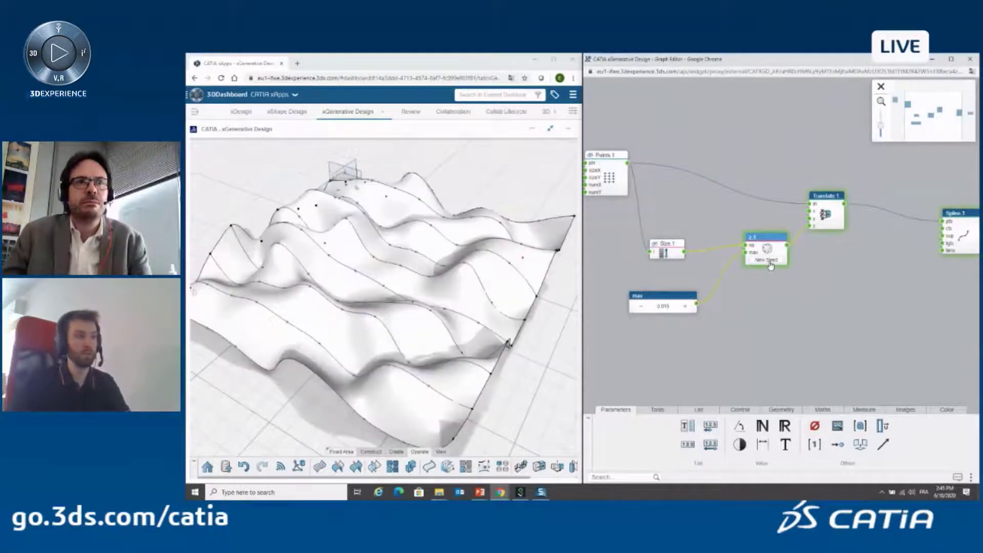
double_click(773, 237)
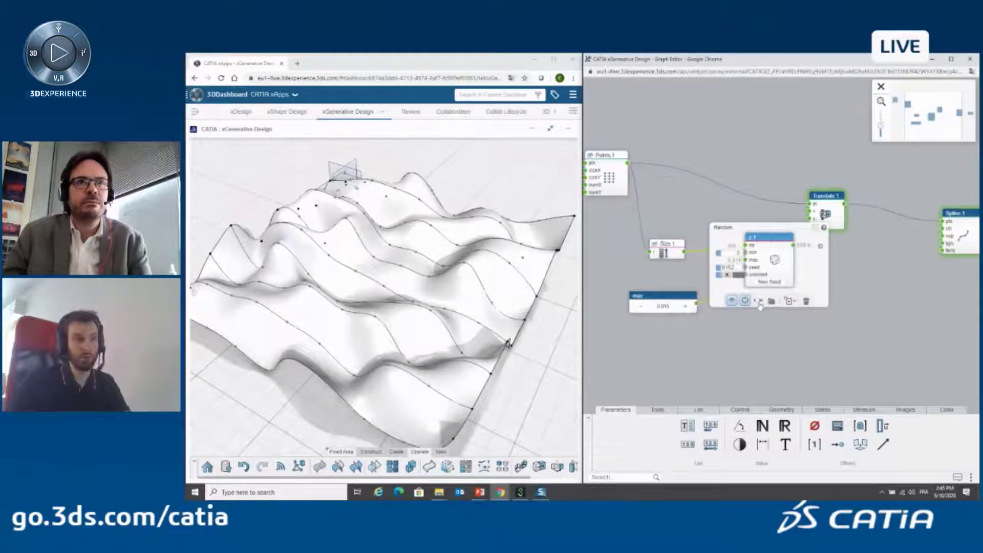
click(810, 362)
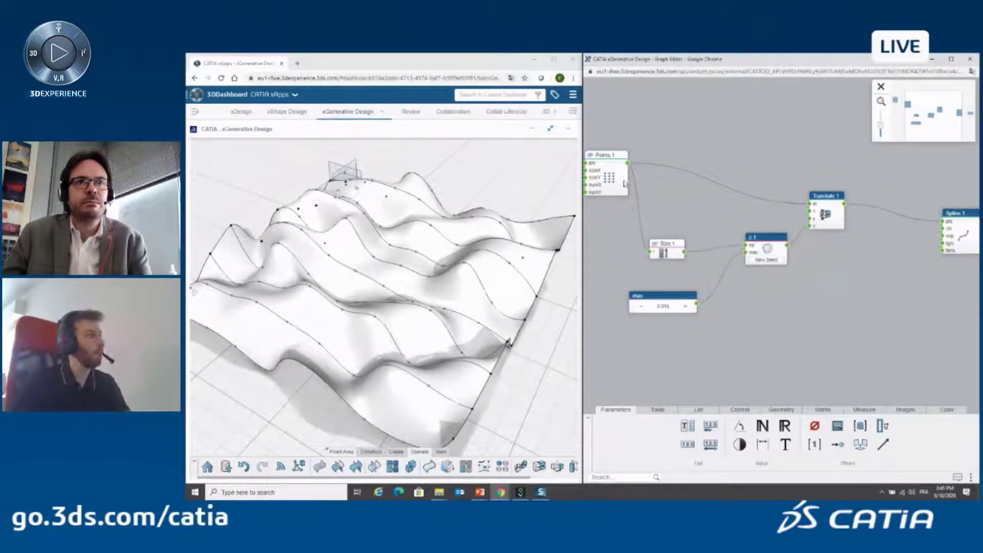
Keep the design tree pane open beside the 3D view, maximize the modelling window and show the Experiment controllers
mouse_move(195, 180)
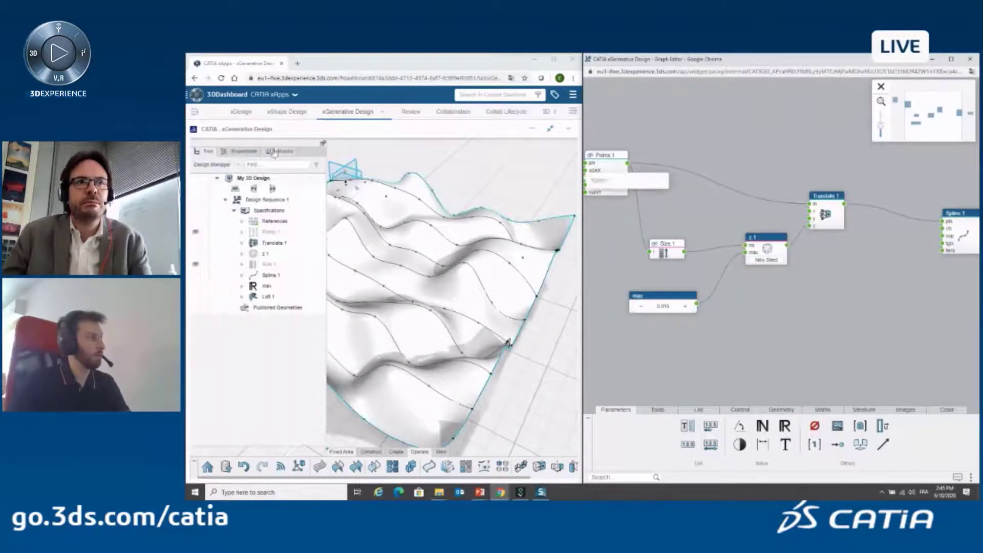
click(322, 144)
middle_drag(412, 271, 454, 261)
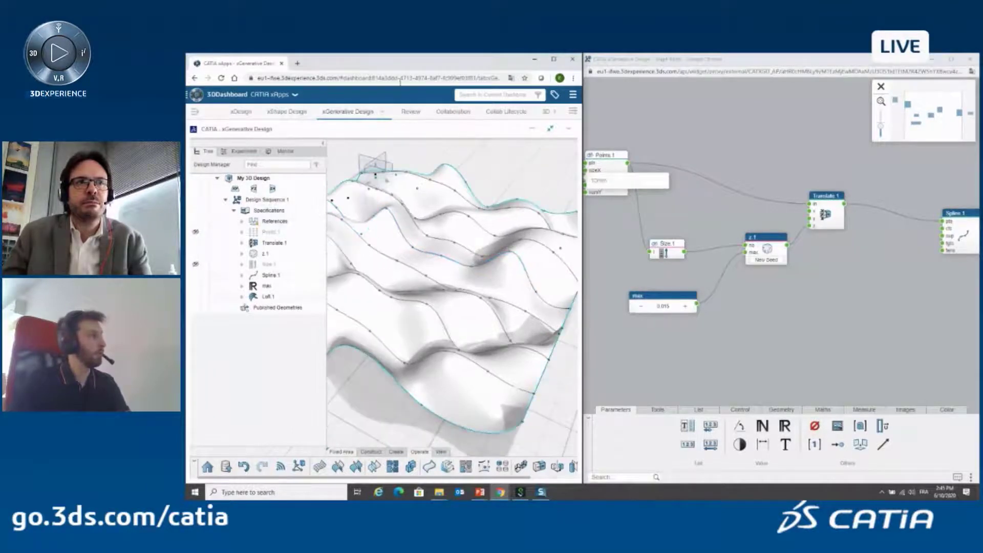
double_click(403, 64)
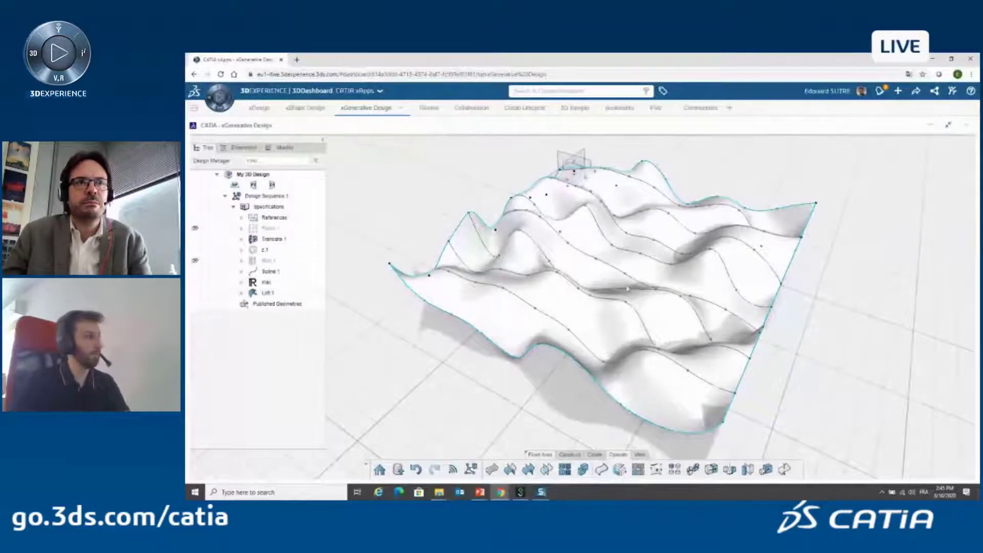
click(233, 149)
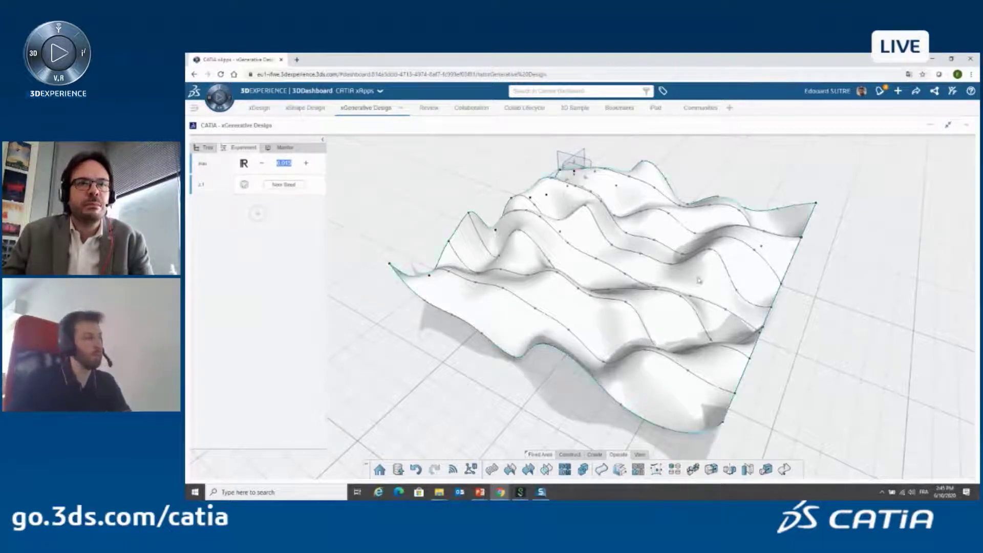
Set the max controller to 5mm to flatten the waves of the lofted surface
mouse_move(794, 327)
middle_down()
mouse_move(803, 351)
mouse_move(801, 337)
middle_up()
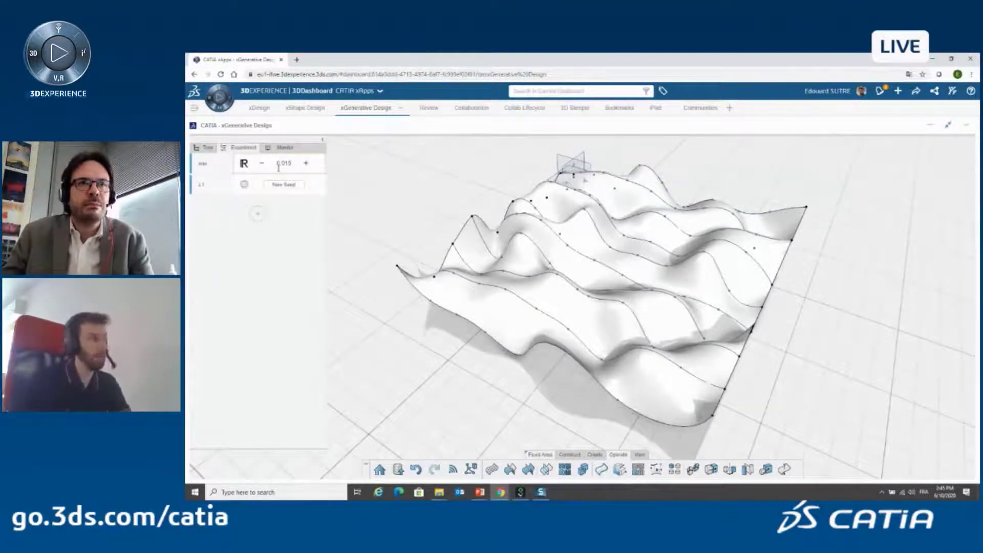
drag(277, 163, 292, 163)
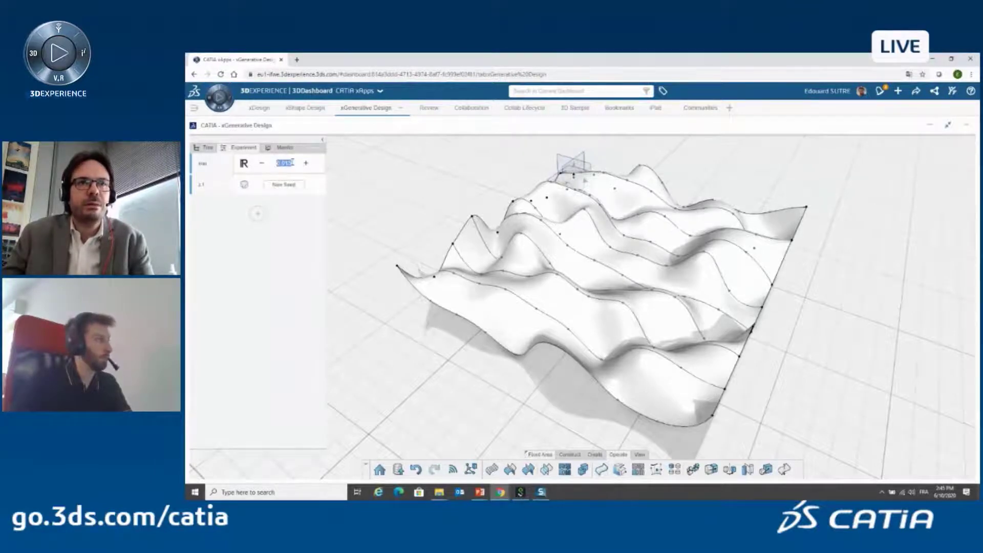
text(5mm)
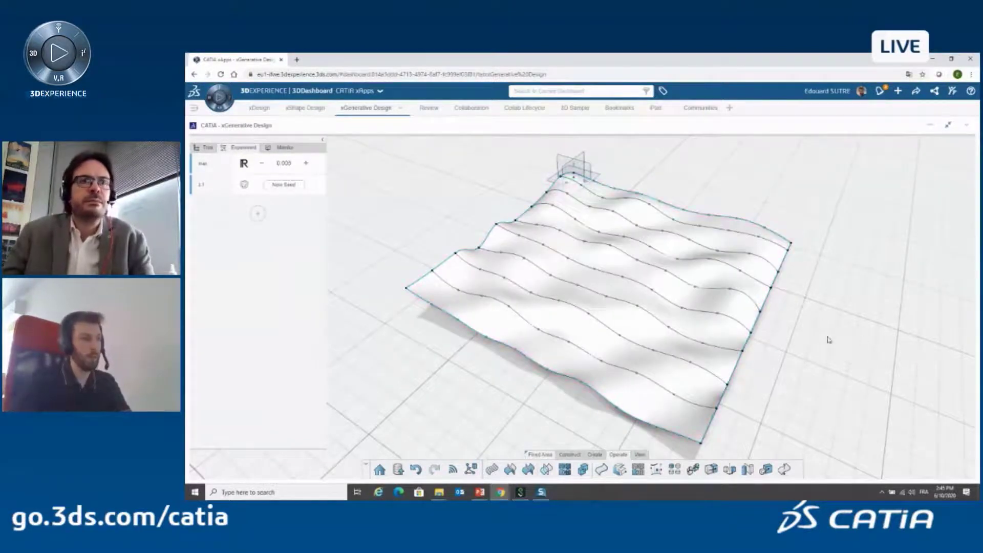
Generate several new seeds for the z.1 controller and examine the surface variations in the 3D view
mouse_move(797, 395)
middle_down()
mouse_move(538, 279)
mouse_move(678, 307)
middle_up()
click(292, 189)
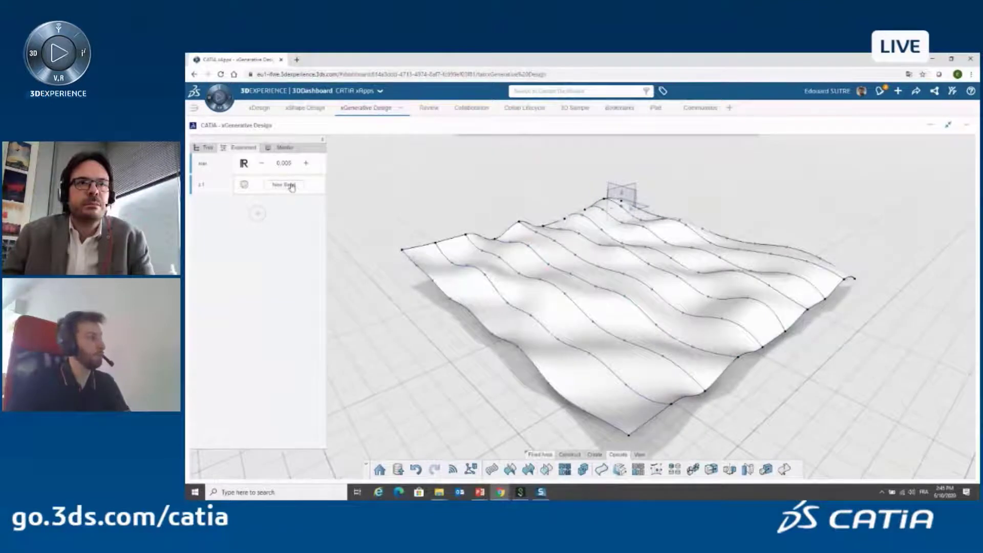
click(291, 188)
click(290, 189)
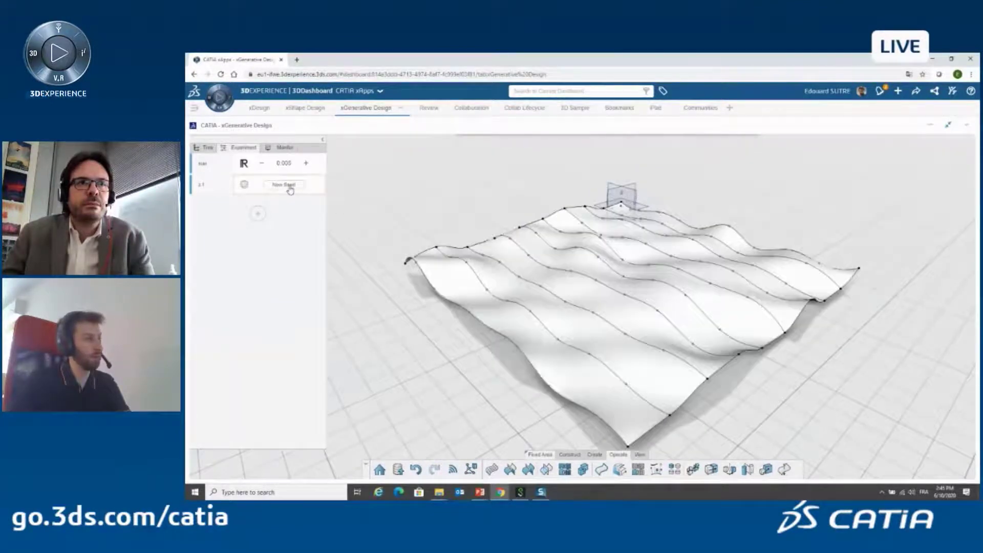
click(290, 189)
click(290, 190)
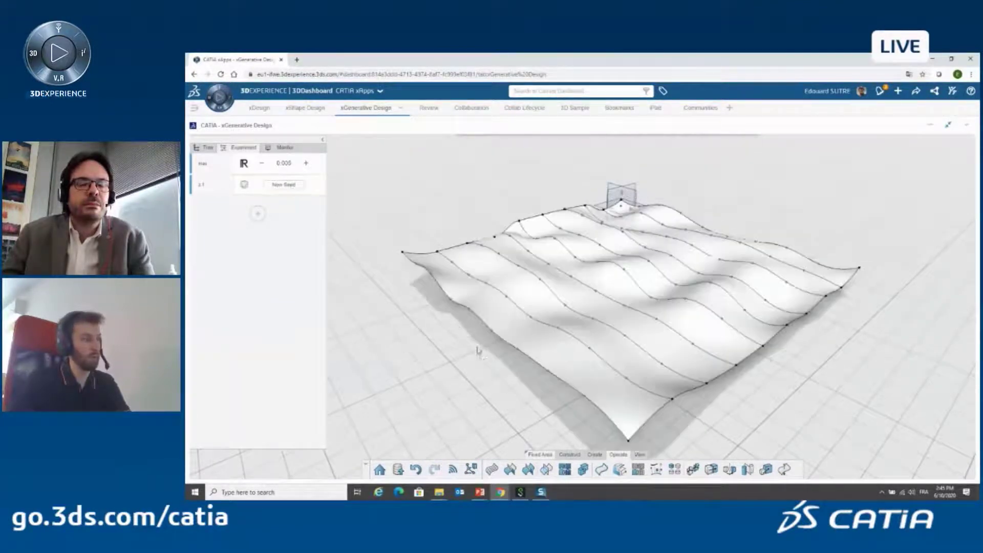
middle_drag(478, 353, 544, 348)
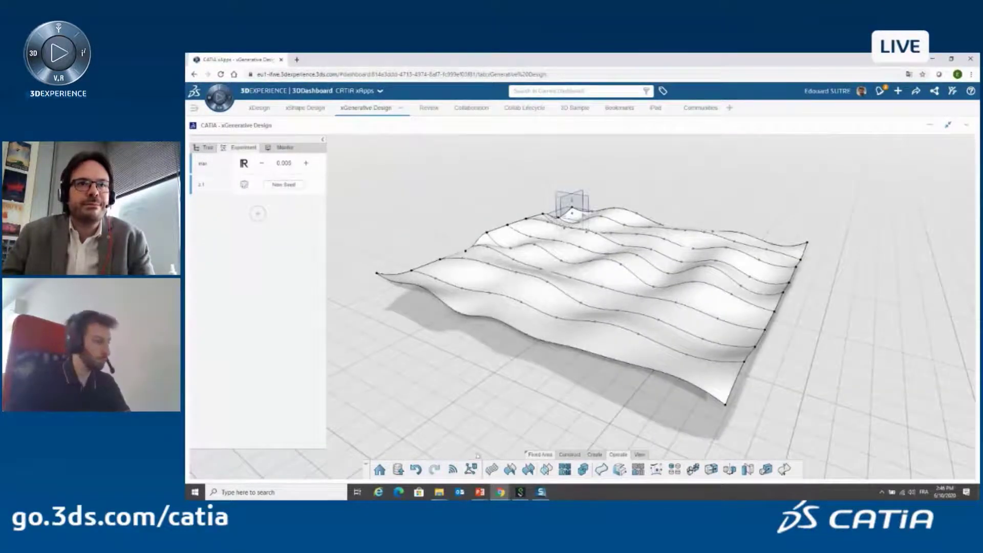
Add a Triangulate node fed by the Loft.1 output in the graph editor and examine the triangulated surface
click(471, 469)
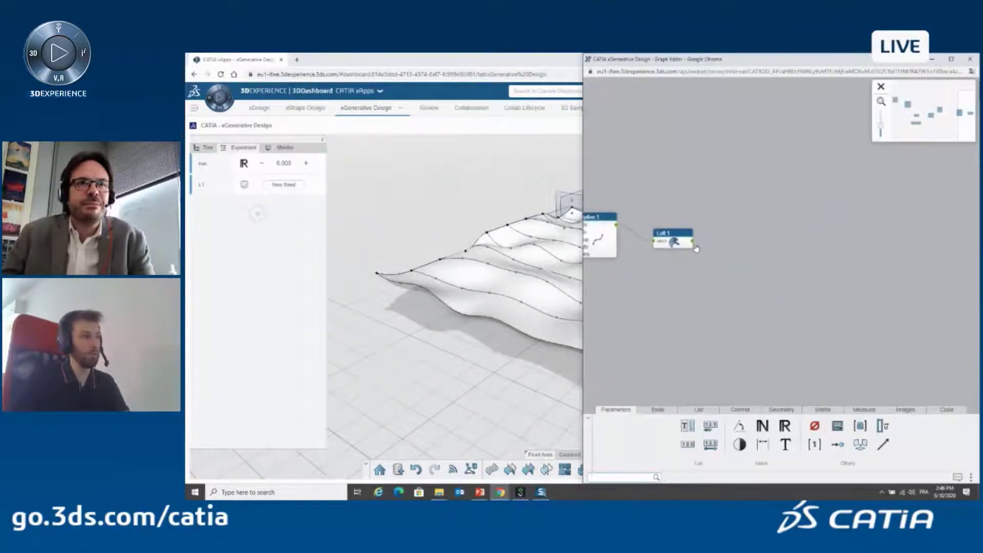
double_click(779, 237)
text(trian)
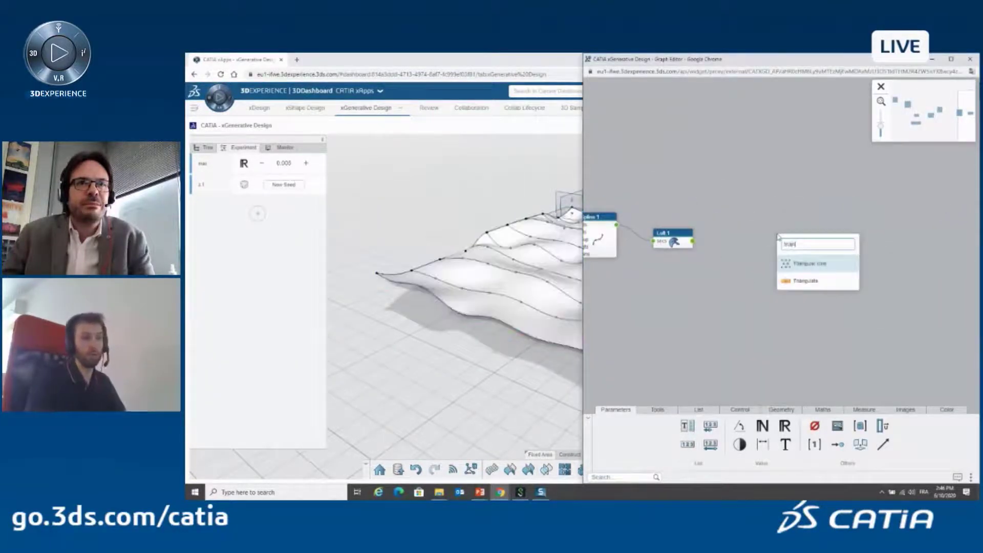
click(806, 280)
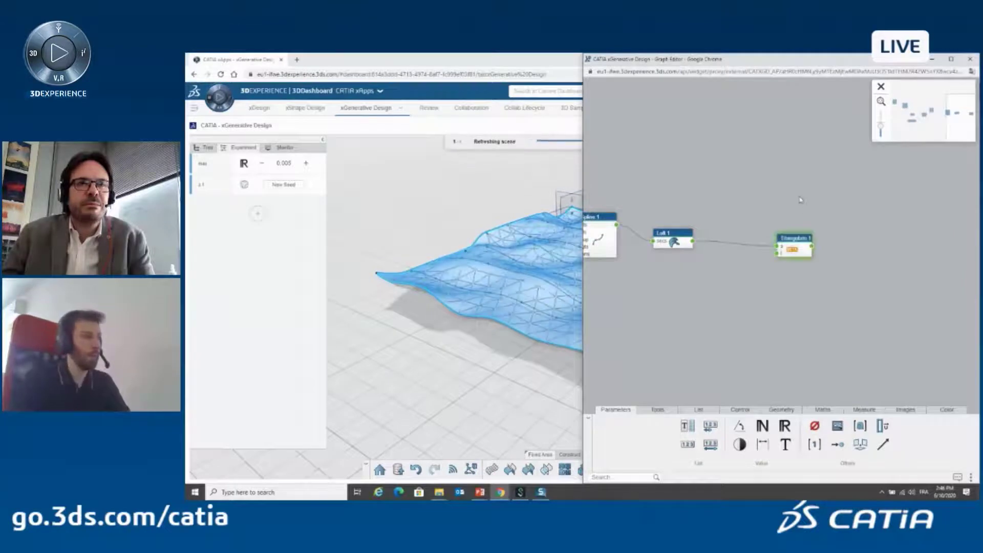
click(500, 333)
middle_drag(501, 333, 478, 389)
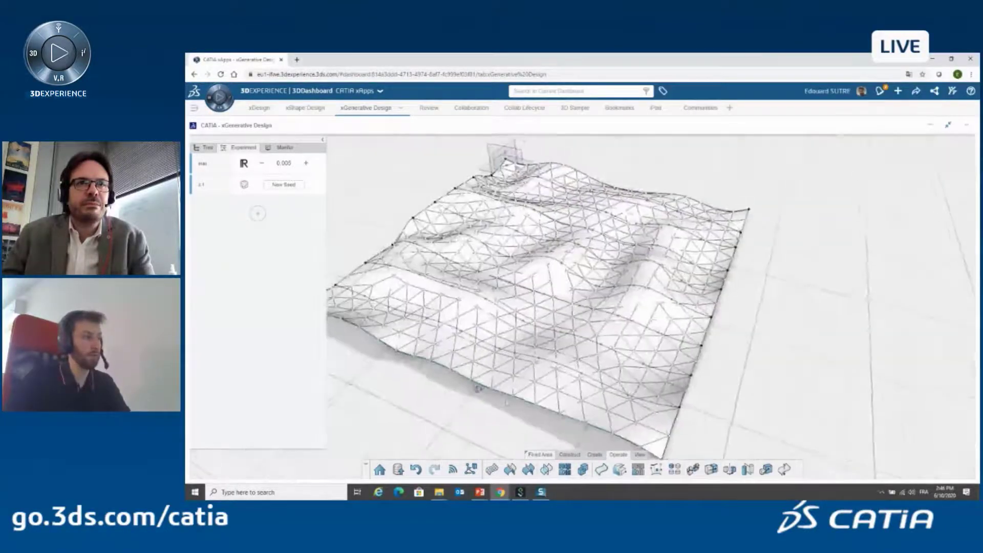
Add a Fill node whose outer input is fed by the Triangulate.1 output
click(470, 470)
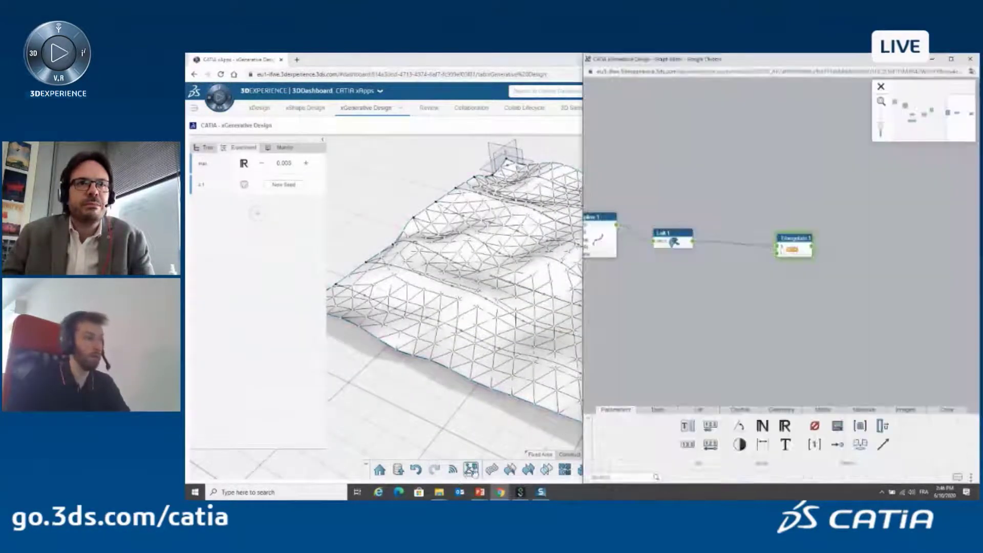
drag(812, 246, 872, 259)
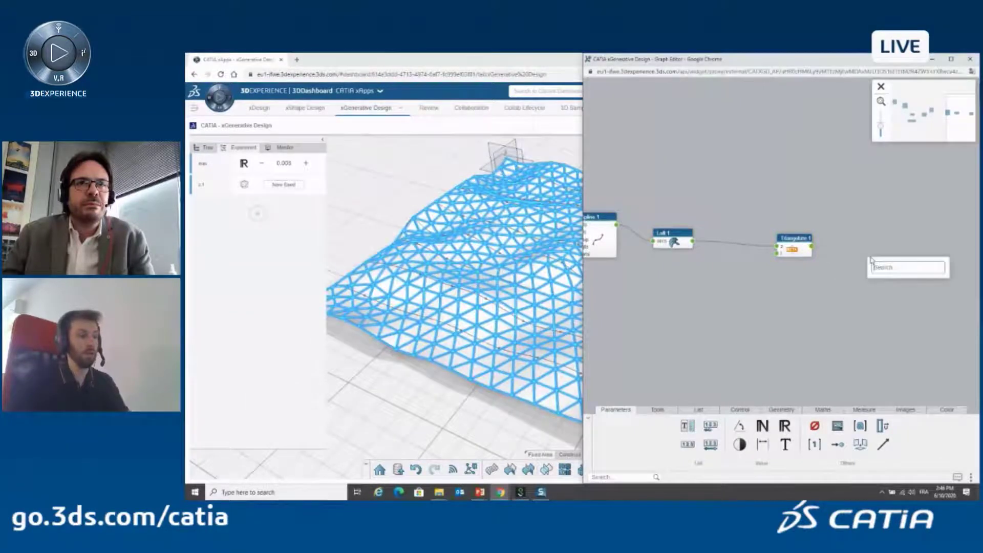
text(fil)
key(Return)
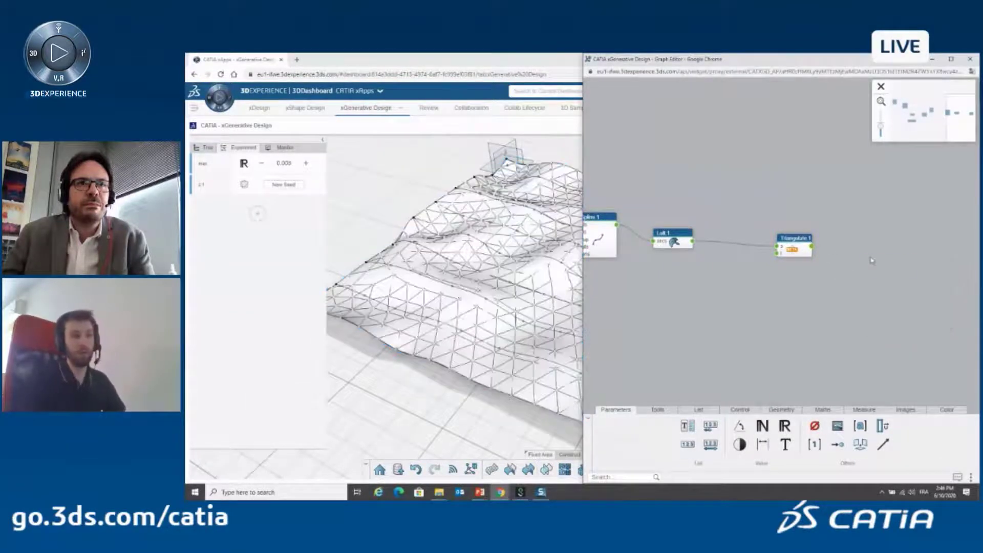
drag(810, 256, 846, 249)
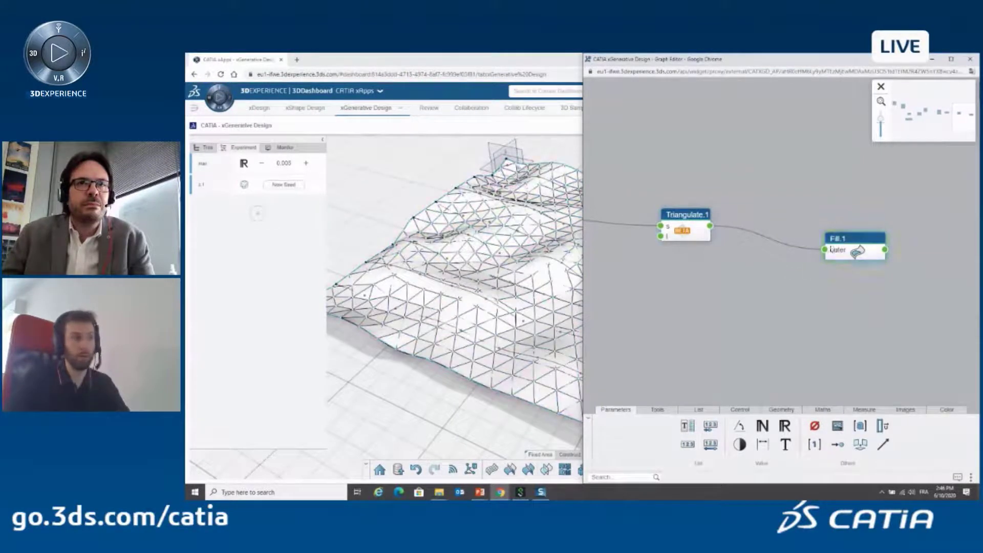
Hide the Loft.1 surface in its node options
middle_drag(727, 288, 872, 293)
scroll(723, 260, down, 1)
click(674, 230)
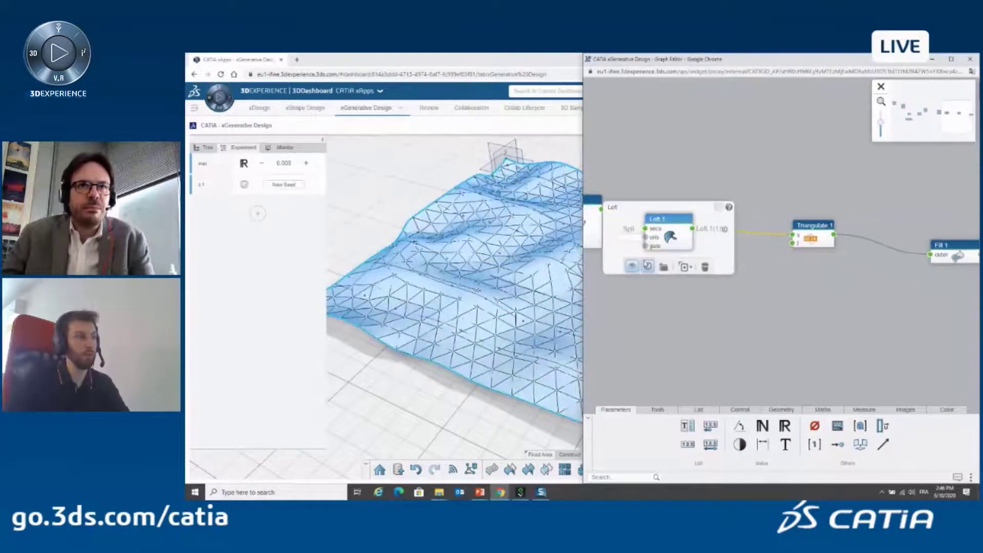
click(633, 268)
click(662, 326)
middle_drag(674, 329, 783, 335)
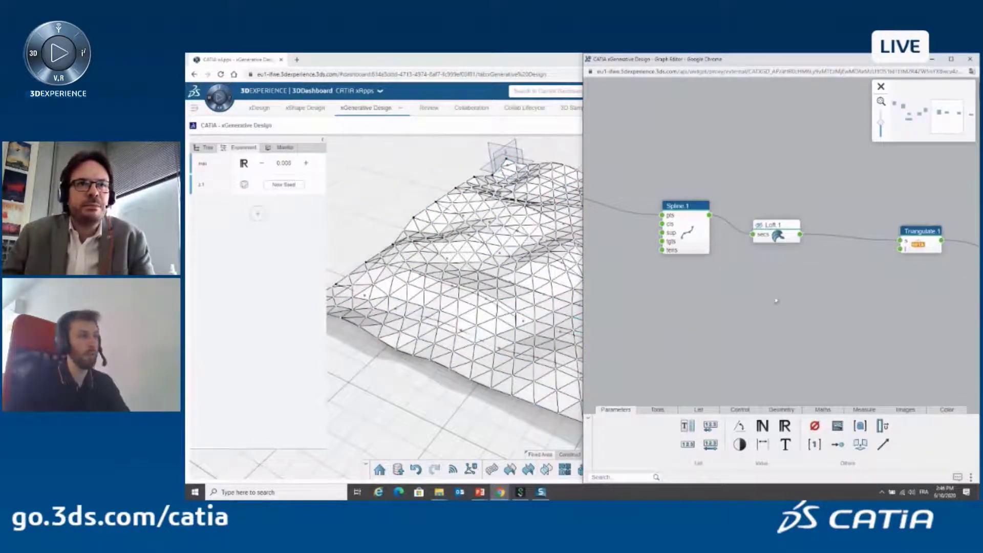
Create a length parameter node for the l input of Triangulate.1 and set it to 20 mm
middle_drag(899, 280, 762, 264)
click(778, 223)
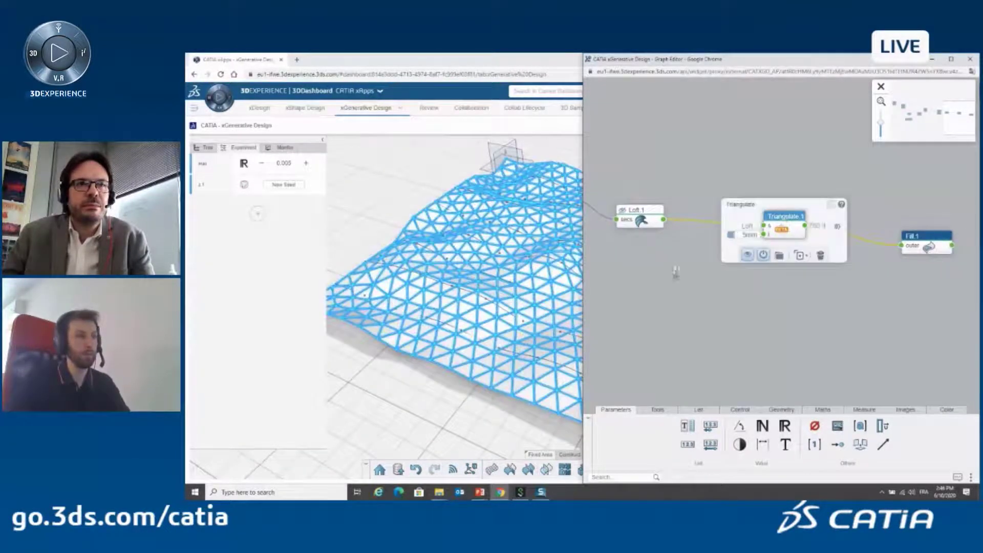
drag(676, 272, 698, 269)
click(687, 256)
scroll(699, 265, up, 1)
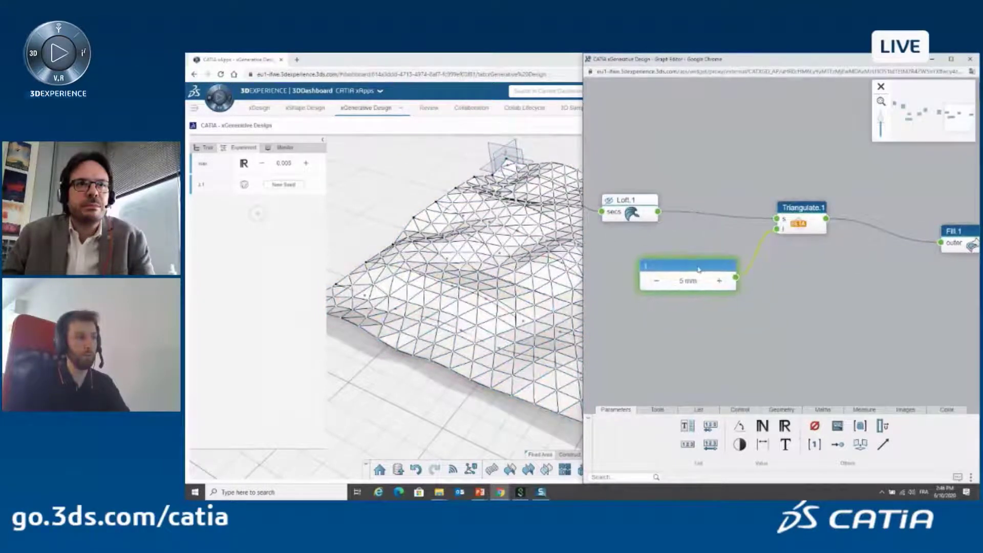
double_click(691, 281)
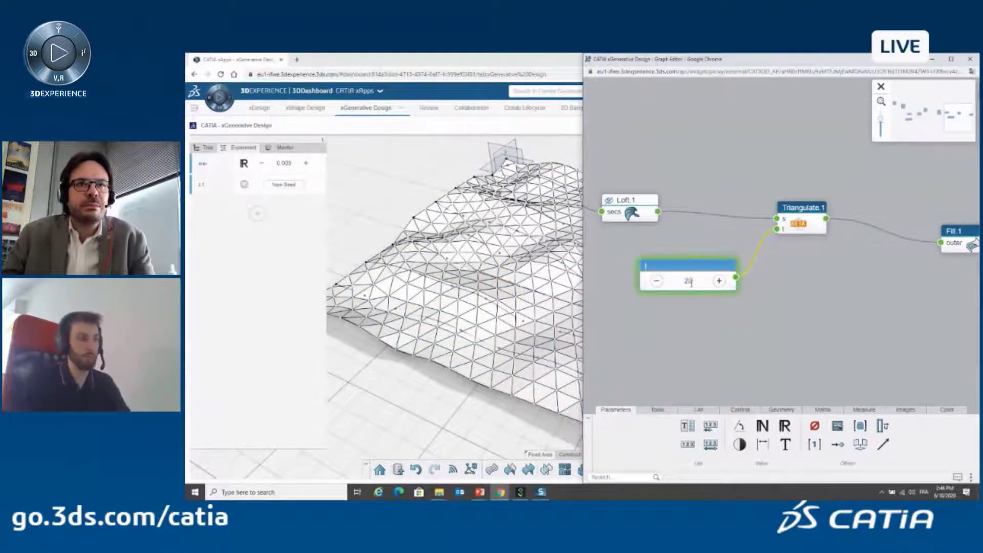
key(Return)
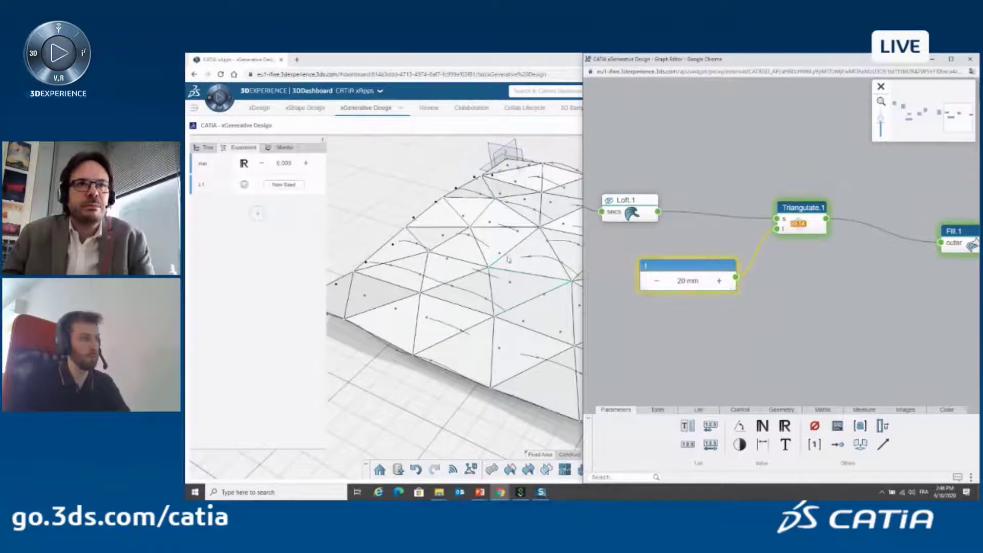
Set the triangulation length node as a controller in its Length options and inspect the faceted surface in 3D
double_click(700, 269)
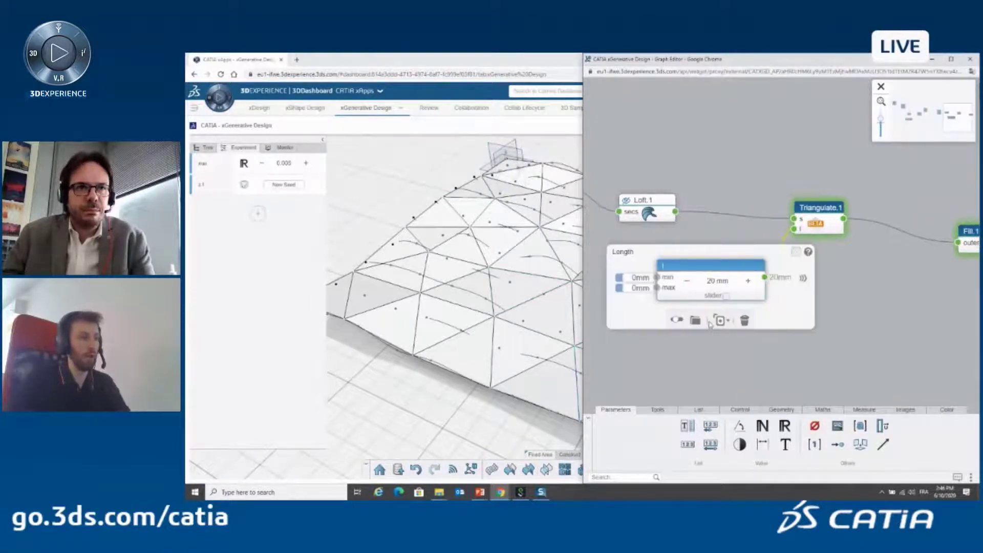
double_click(723, 267)
double_click(722, 264)
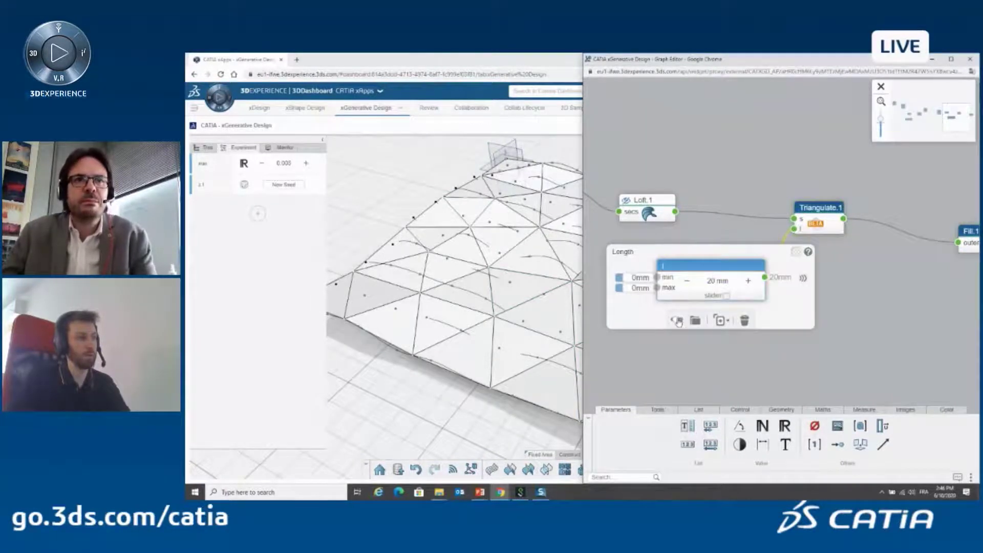
click(678, 321)
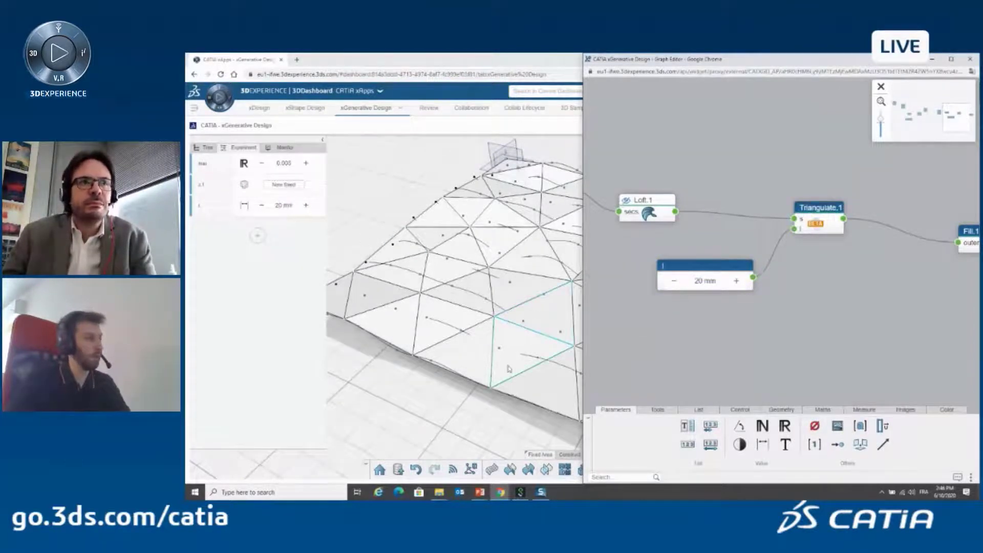
middle_drag(527, 357, 496, 281)
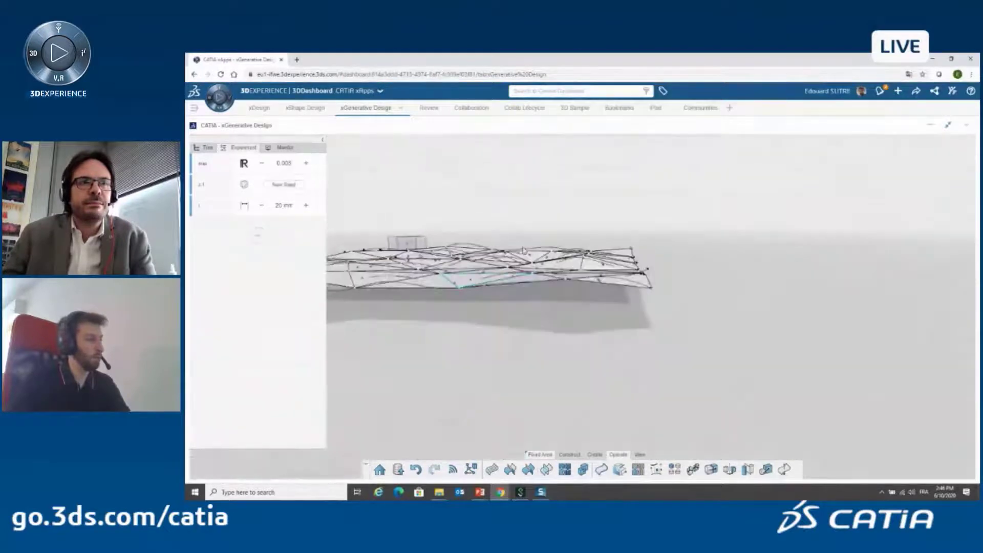
Hide the wavy spline curves running through the triangulated surface and inspect the facets in 3D
click(495, 280)
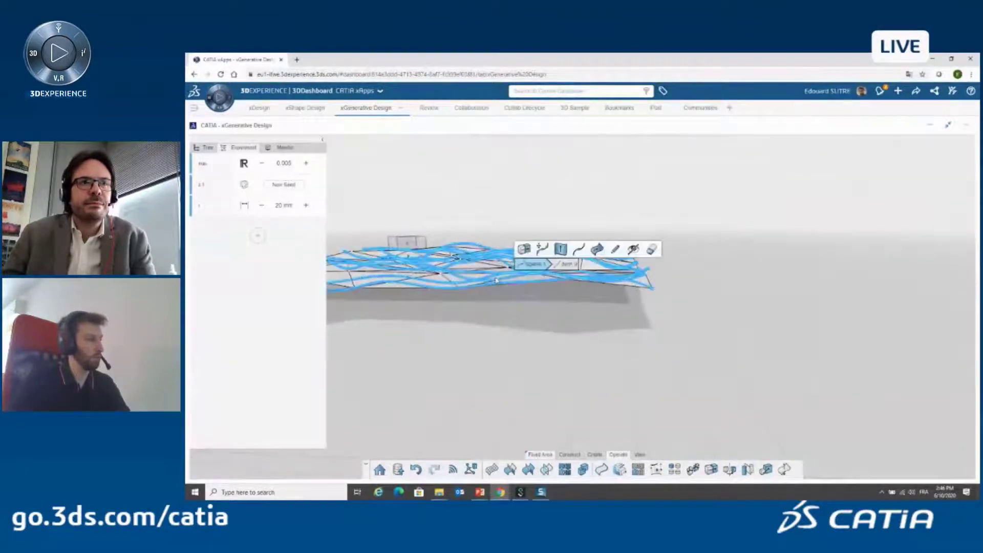
click(634, 250)
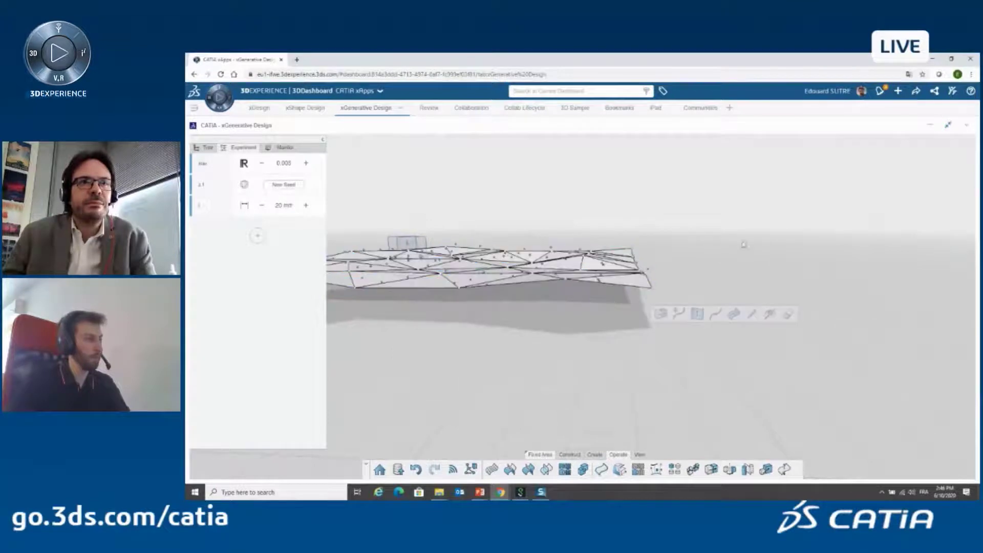
middle_drag(694, 237, 738, 307)
scroll(634, 300, down, 1)
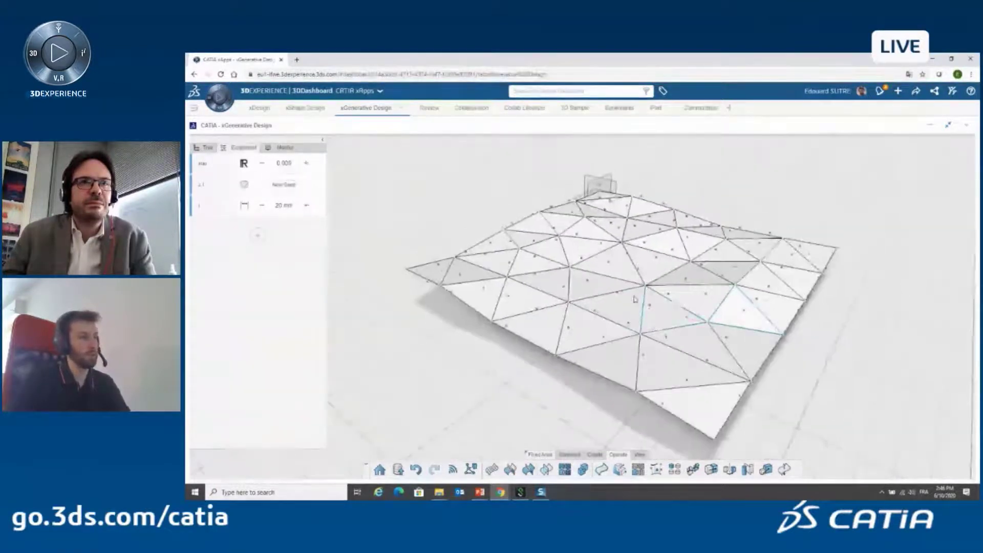
middle_drag(634, 299, 663, 353)
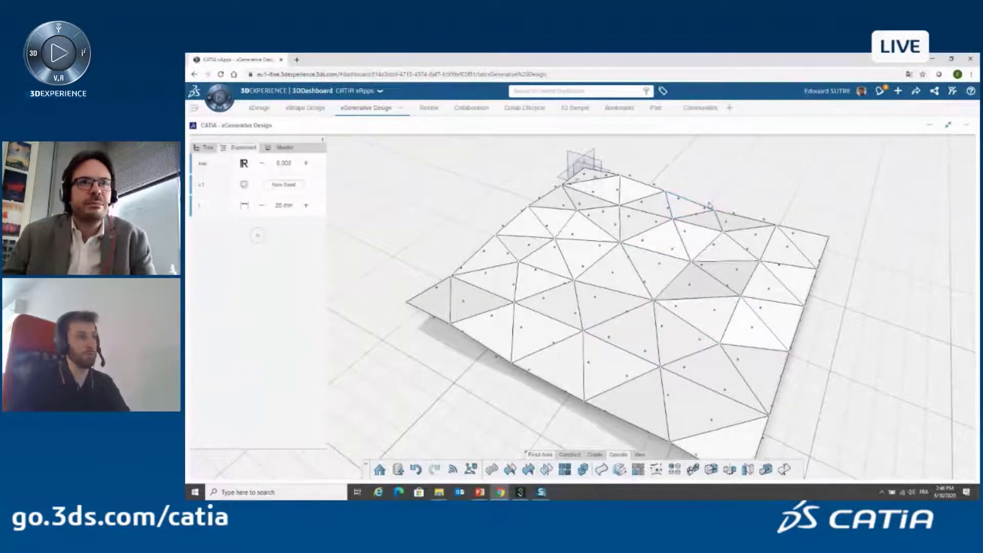
middle_drag(710, 206, 713, 191)
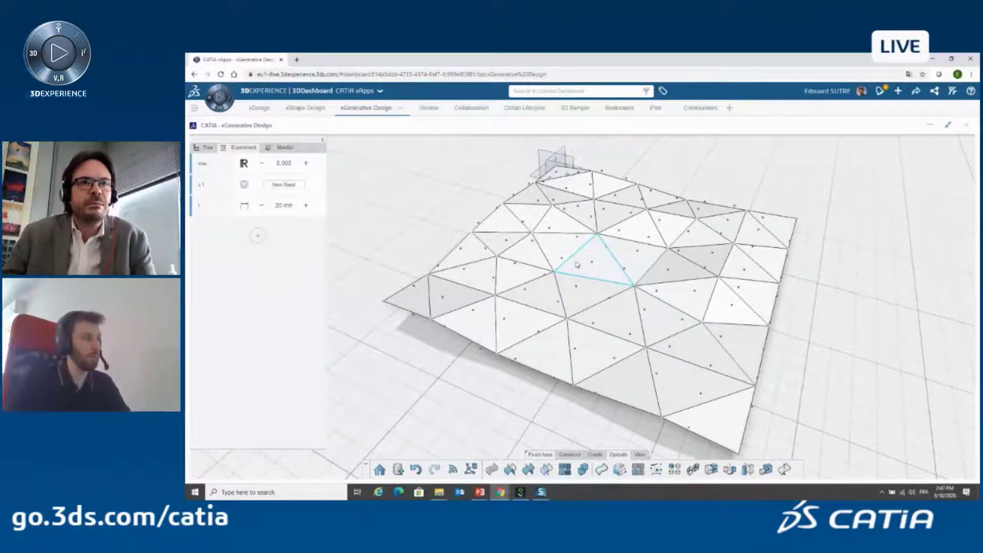
Set the triangulation length controller to 10 mm and the max controller to 0.015, and inspect the surface
middle_drag(827, 384, 812, 364)
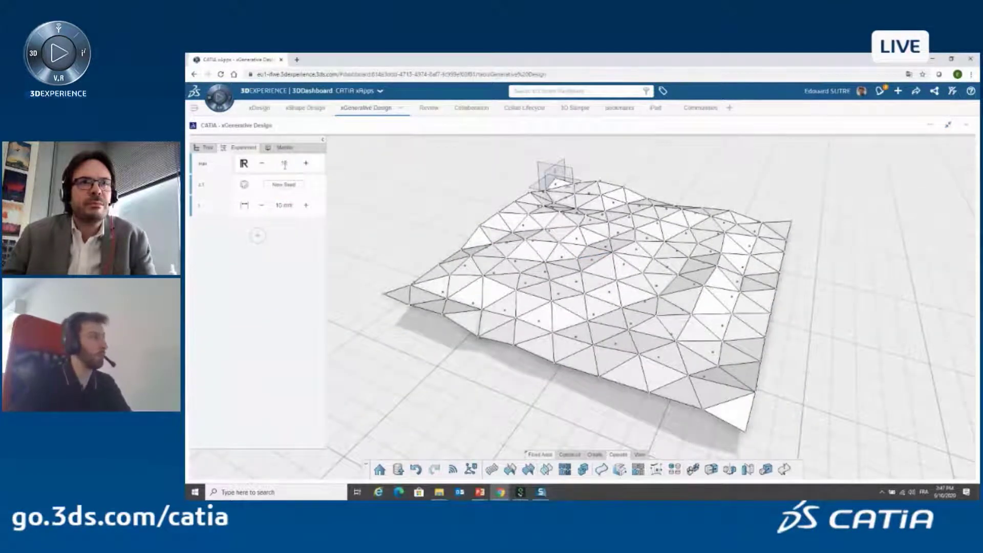
click(811, 360)
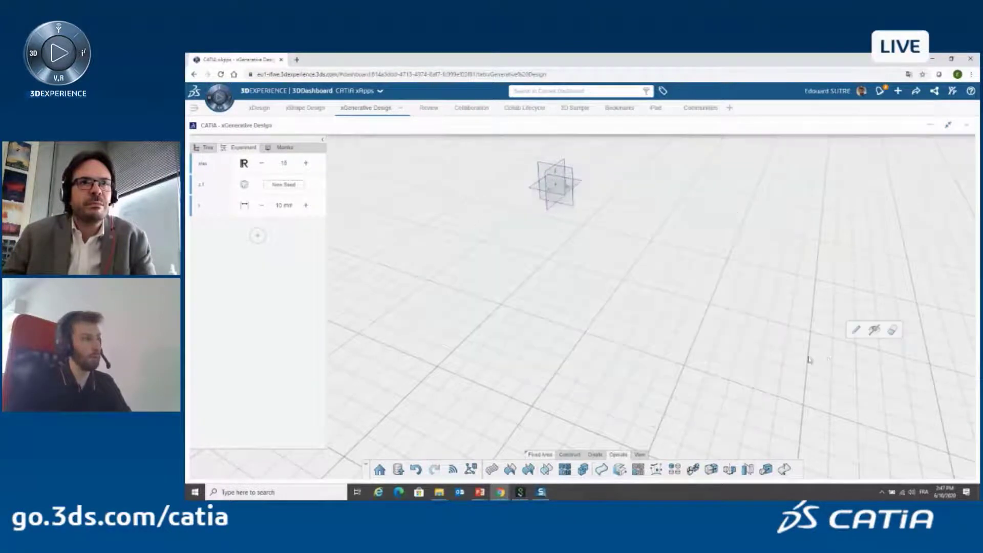
text(15)
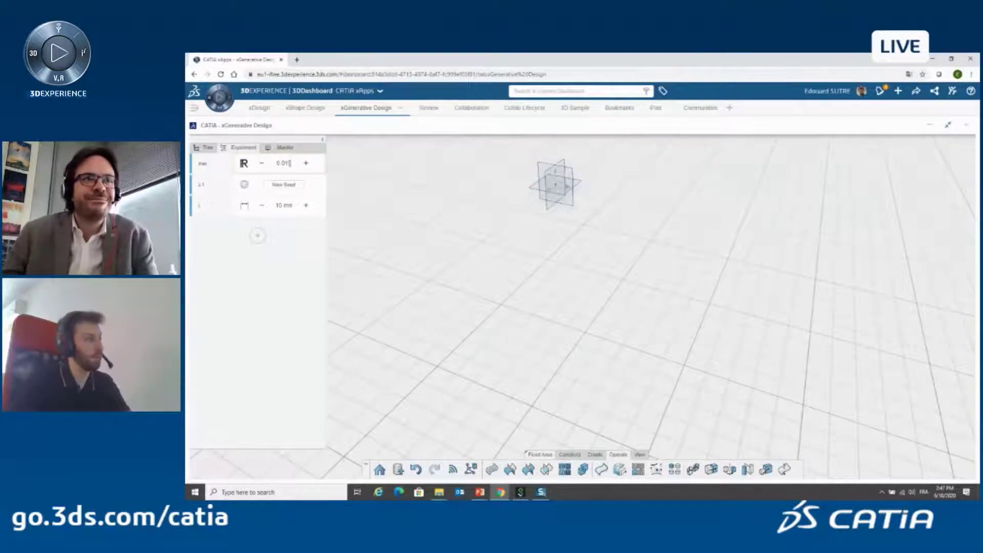
key(Return)
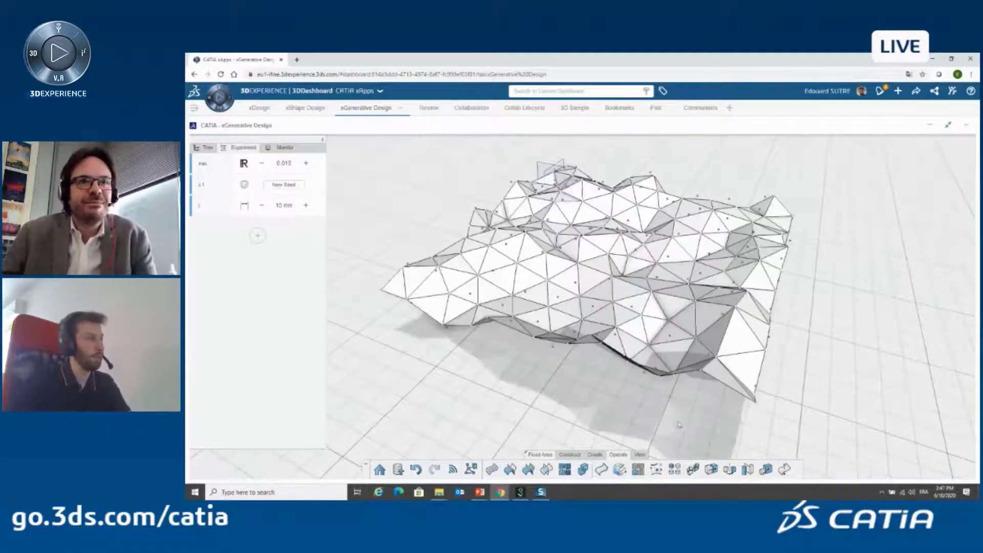
middle_drag(369, 430, 698, 322)
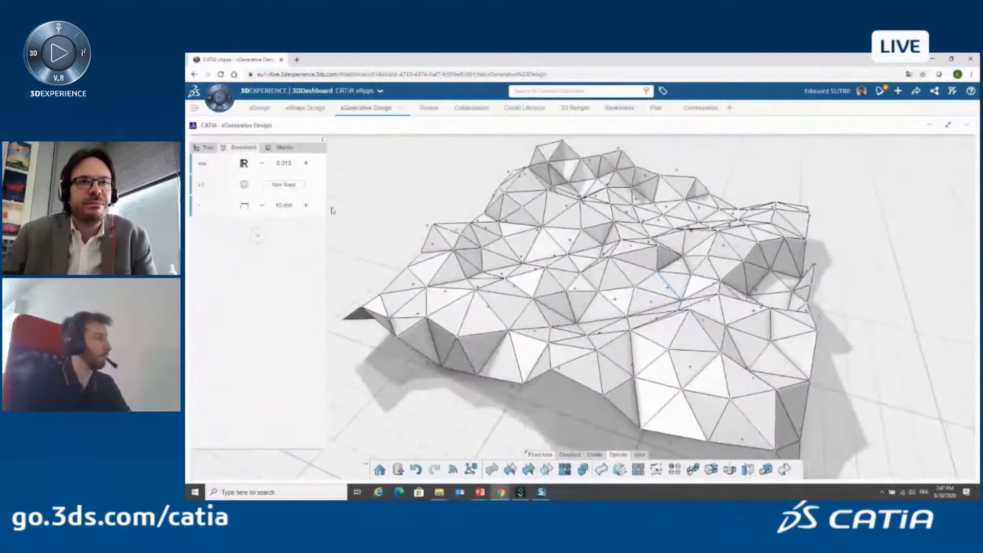
Set the max controller to 0.01 and inspect the faceted surface from several angles
double_click(286, 163)
text(0.01)
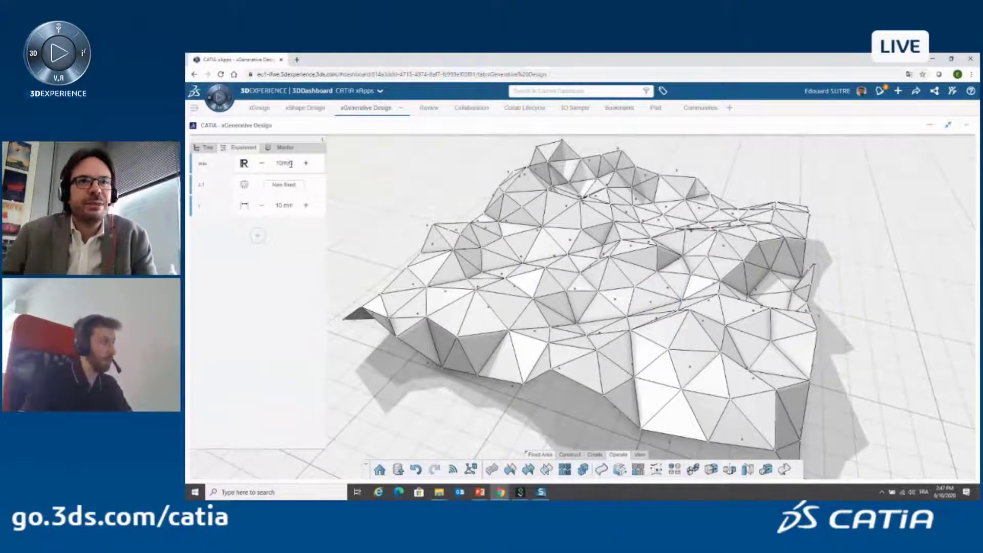
key(Return)
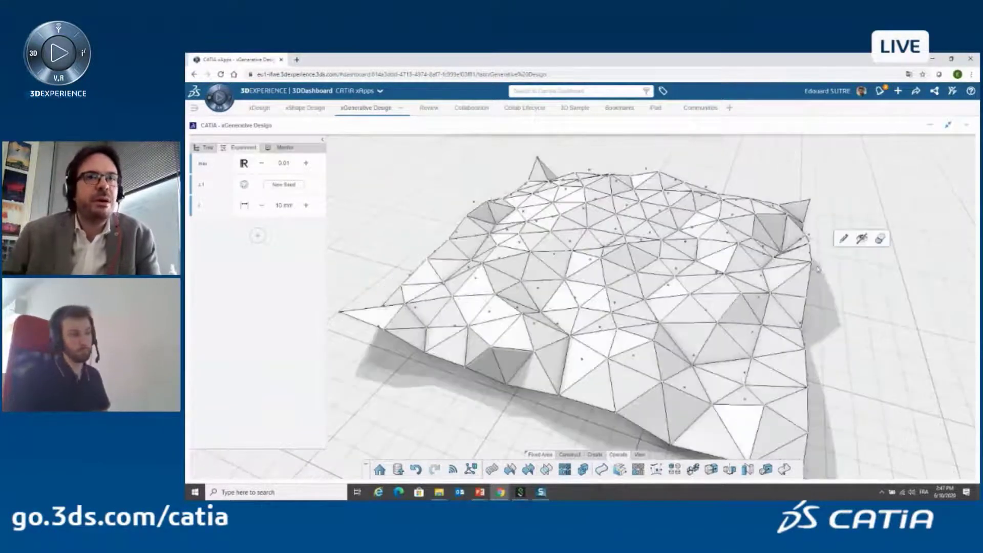
middle_drag(675, 279, 640, 285)
middle_drag(894, 282, 619, 287)
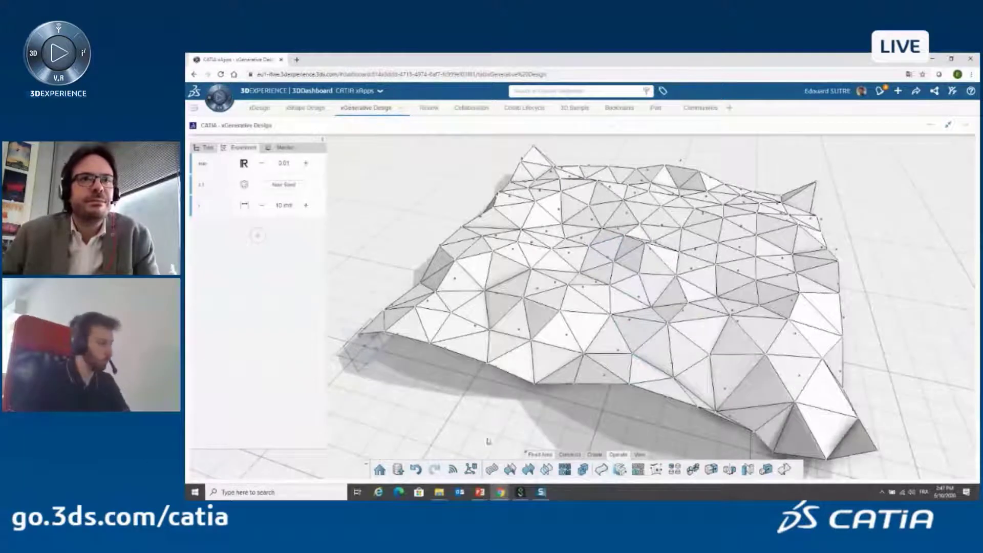
Switch to the running PowerPoint slide show and advance from the DEMO slide to the db concept car slide
mouse_move(481, 495)
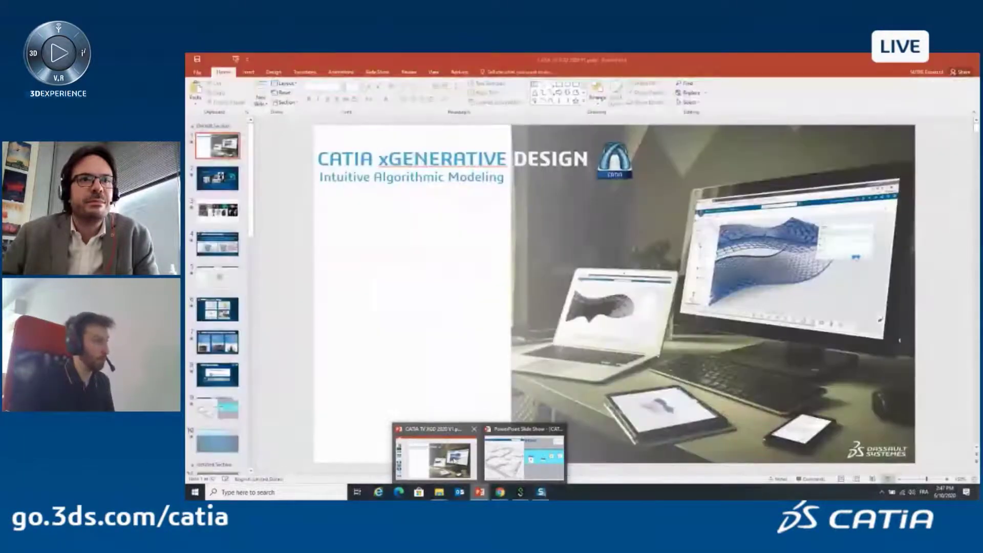
click(444, 458)
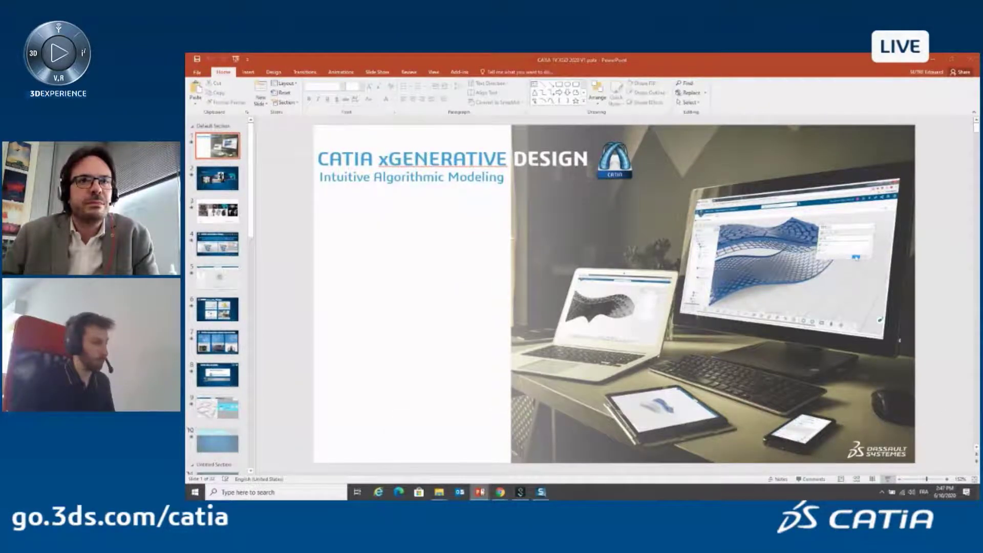
mouse_move(480, 492)
click(513, 455)
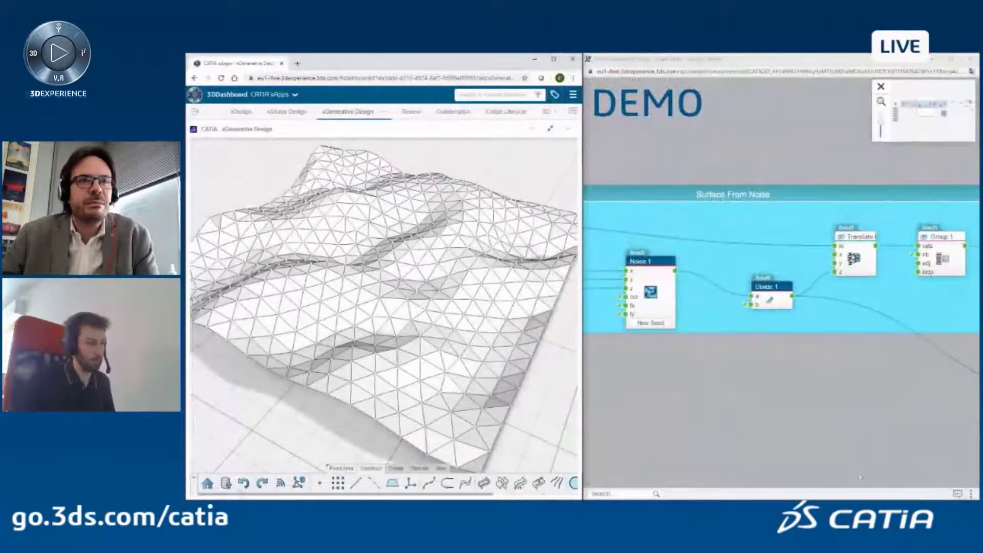
click(754, 403)
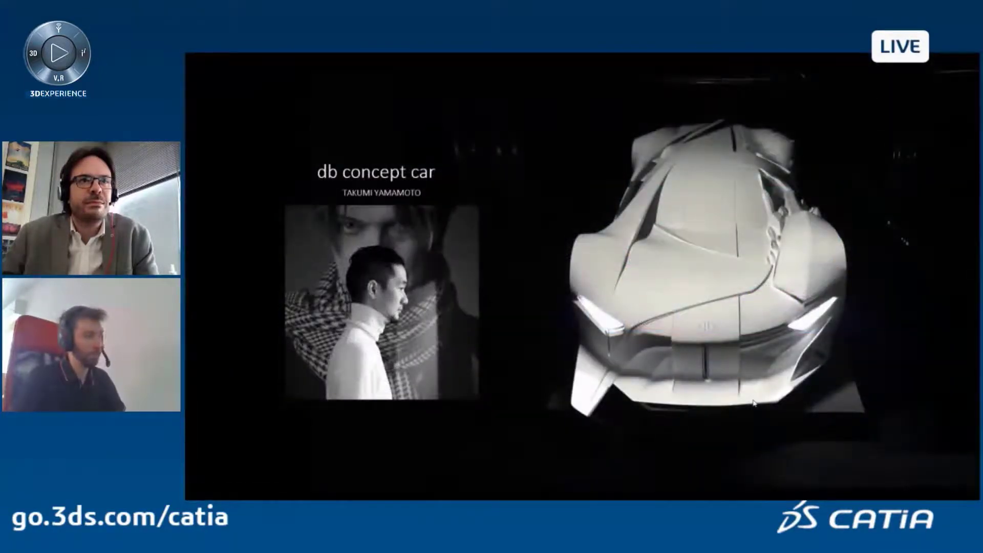
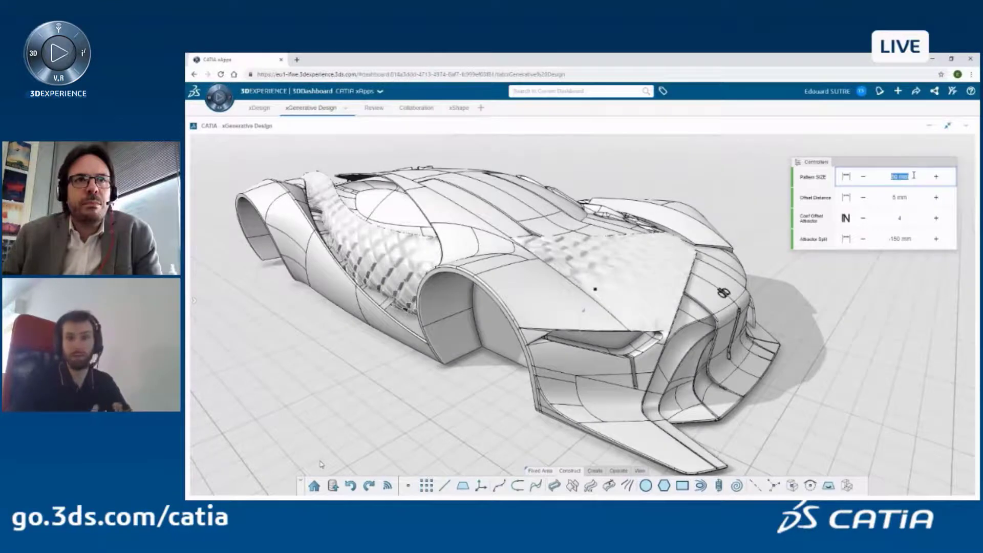
Set the Pattern SIZE controller of the car's surface pattern to 60 mm, followed by 80 mm
text(60)
key(Return)
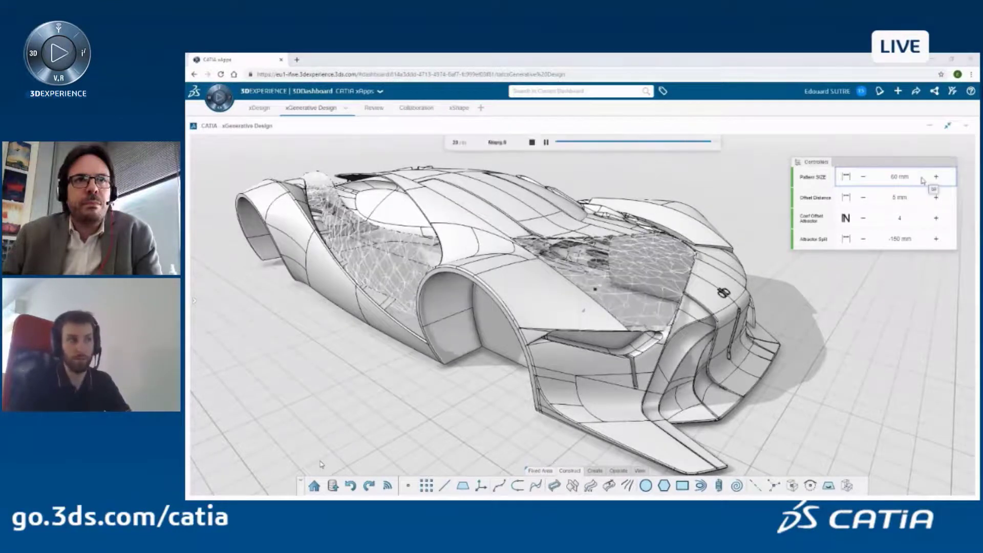
click(922, 179)
text(80)
key(Return)
Try Offset Distance values of 10, 20, 15 and 10 mm on the car's surface pattern
click(916, 199)
text(10)
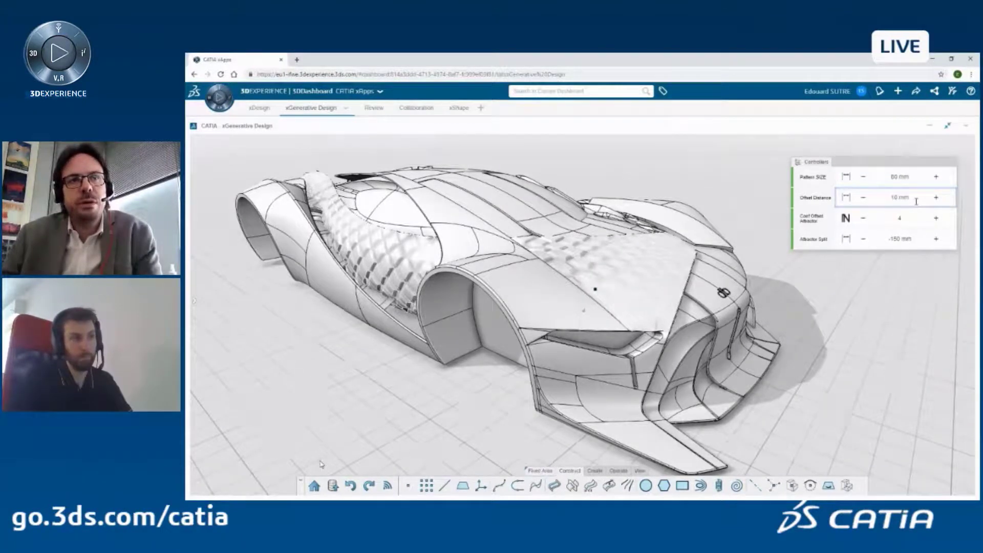
key(Return)
text(20)
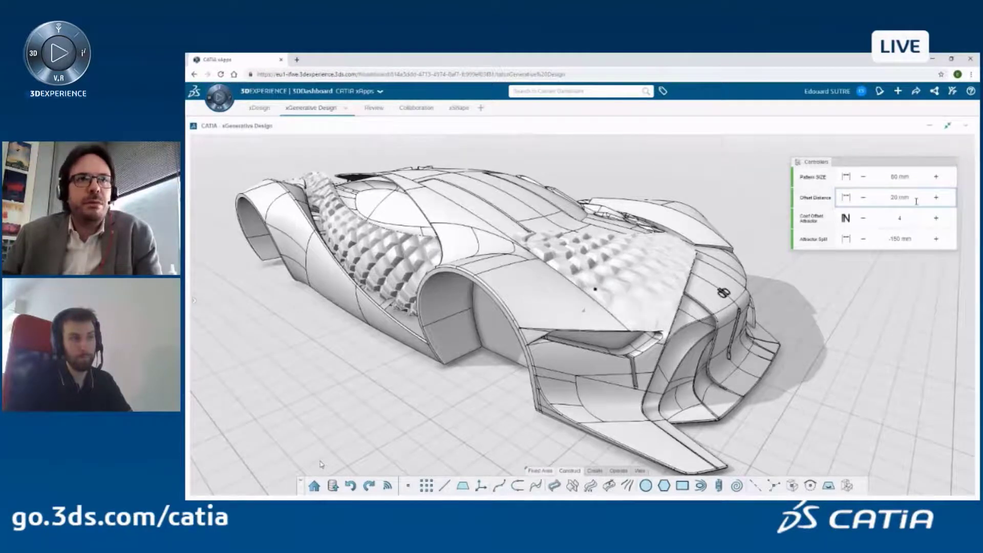
click(916, 201)
text(15)
key(Return)
click(916, 201)
text(10)
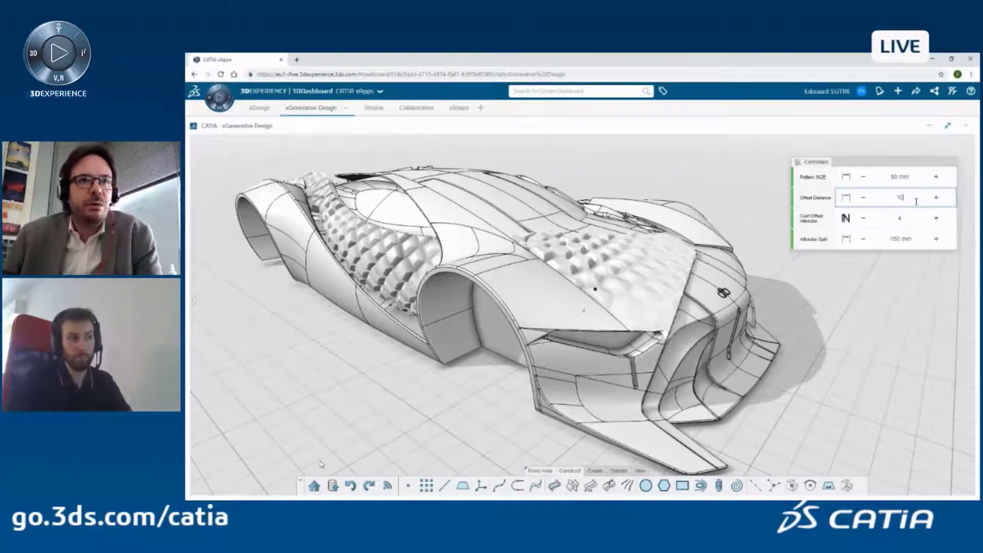
Set the Offset Distance controller to 5 mm and inspect the pattern on the car's hood up close
click(916, 201)
text(5)
key(Return)
middle_drag(819, 287, 773, 297)
scroll(628, 348, up, 4)
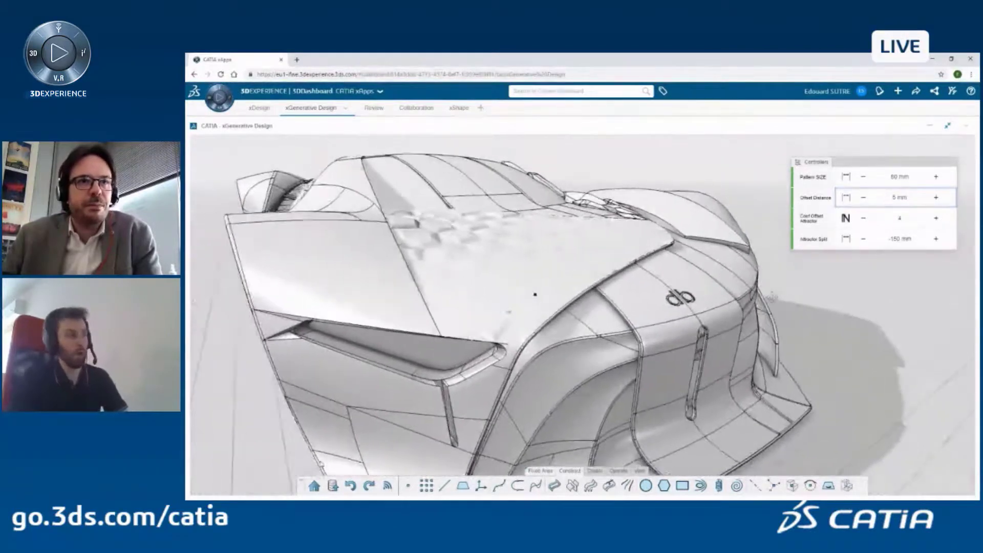
Set the Attractor Split controller to -250 mm
click(919, 237)
key(BackSpace)
text(-250)
key(Return)
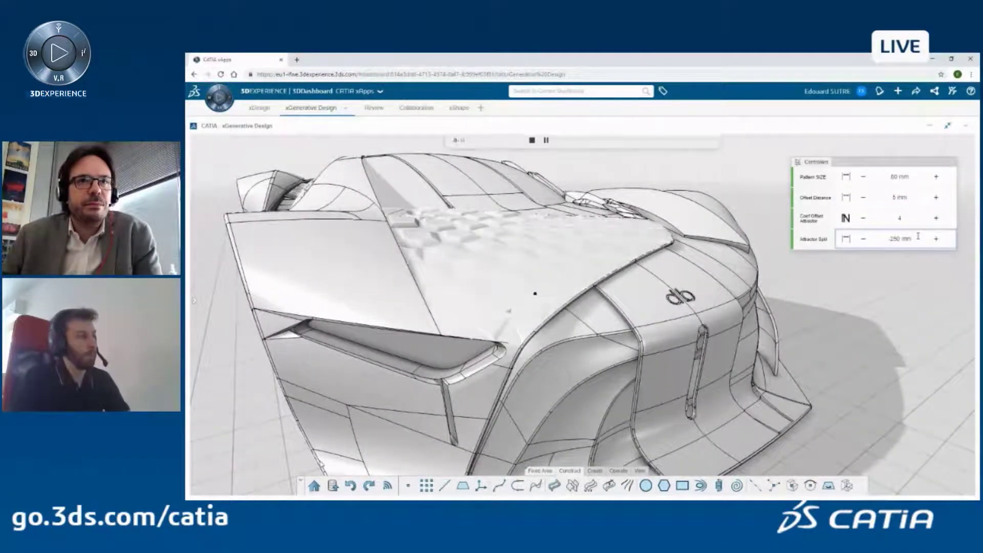
Set the Attractor Split controller to -350 mm to open holes in the hood pattern, and start entering -15 as another value
click(919, 236)
text(-35)
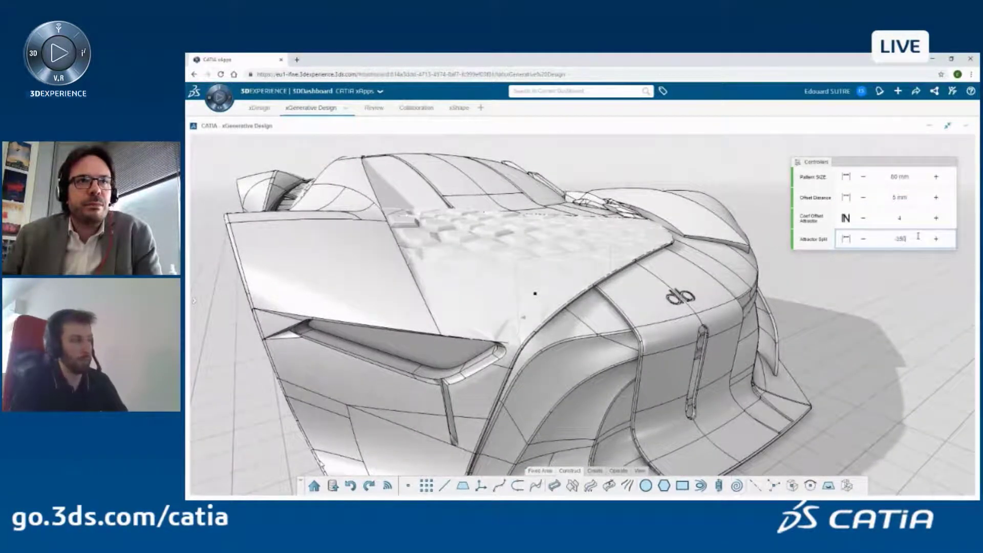
click(919, 236)
key(BackSpace)
key(Return)
click(919, 236)
text(-350)
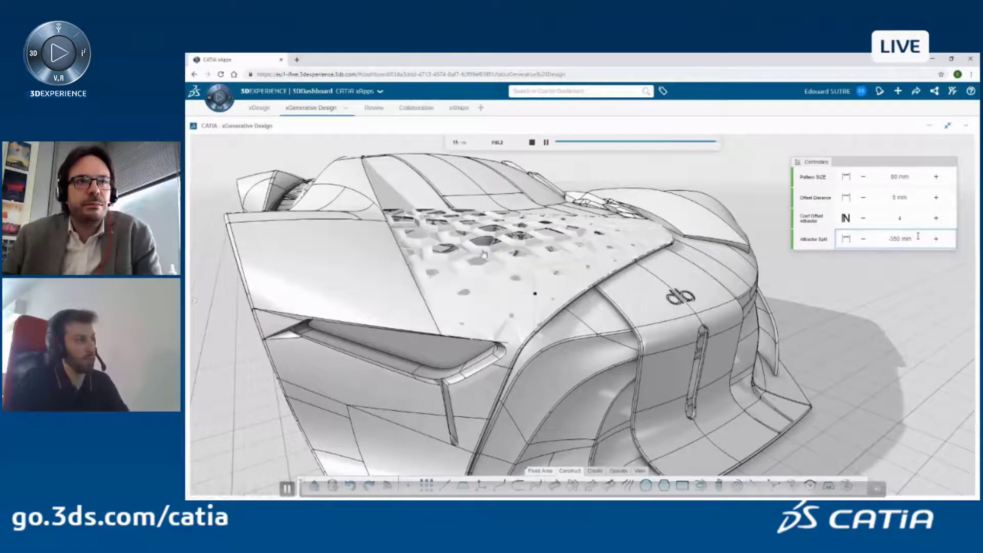
key(Return)
click(918, 236)
text(-15)
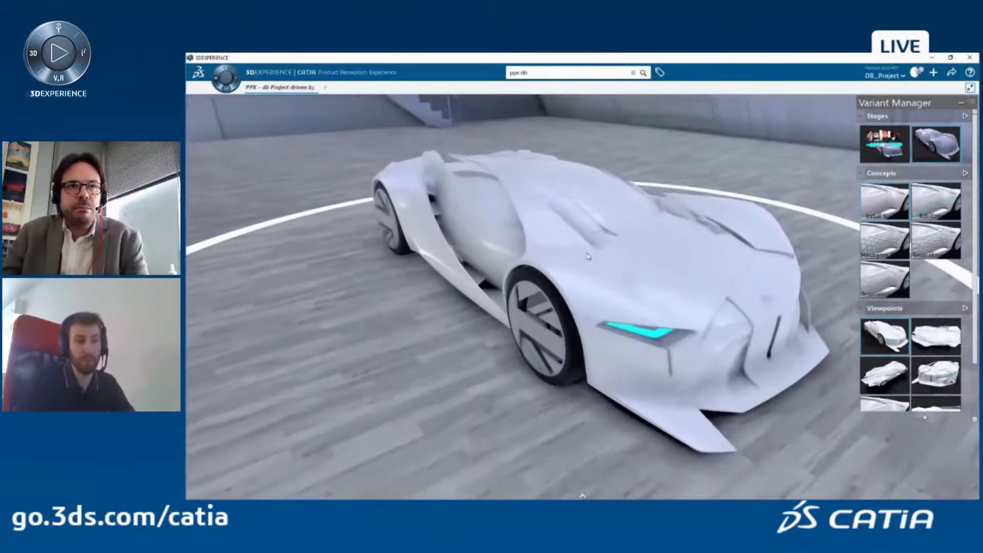
In the Product Perception Experience, extend the Variant Manager to show all viewpoints and apply the second concept to the car
drag(925, 424, 928, 487)
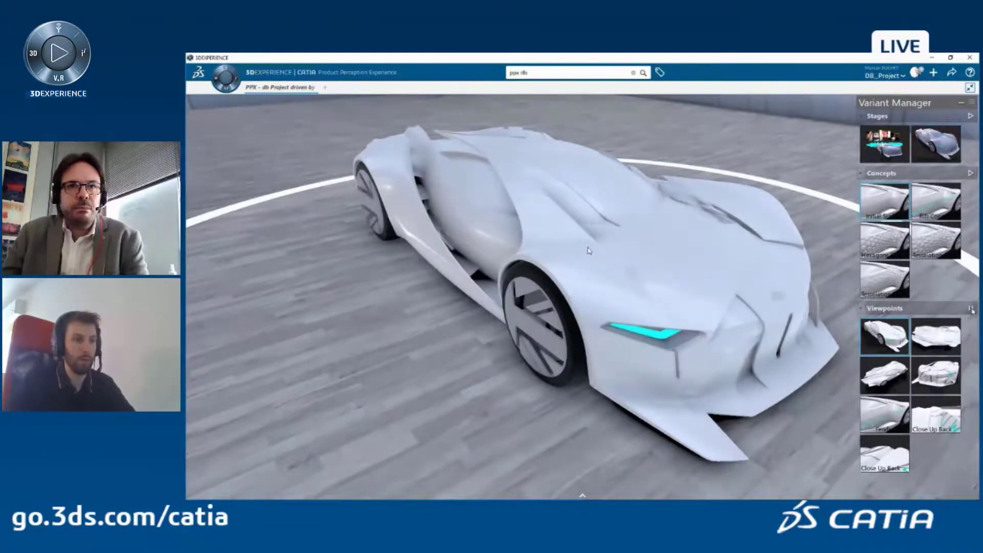
click(937, 209)
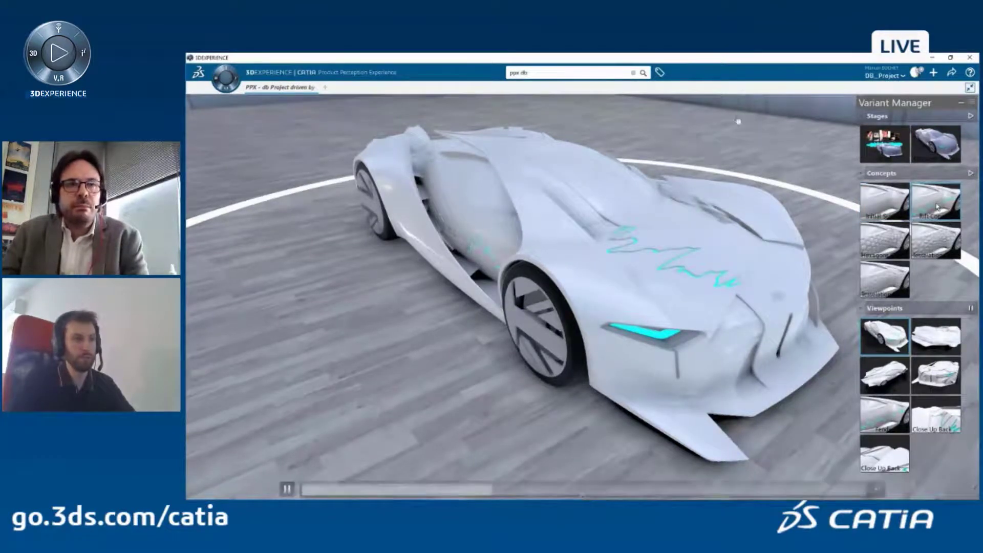